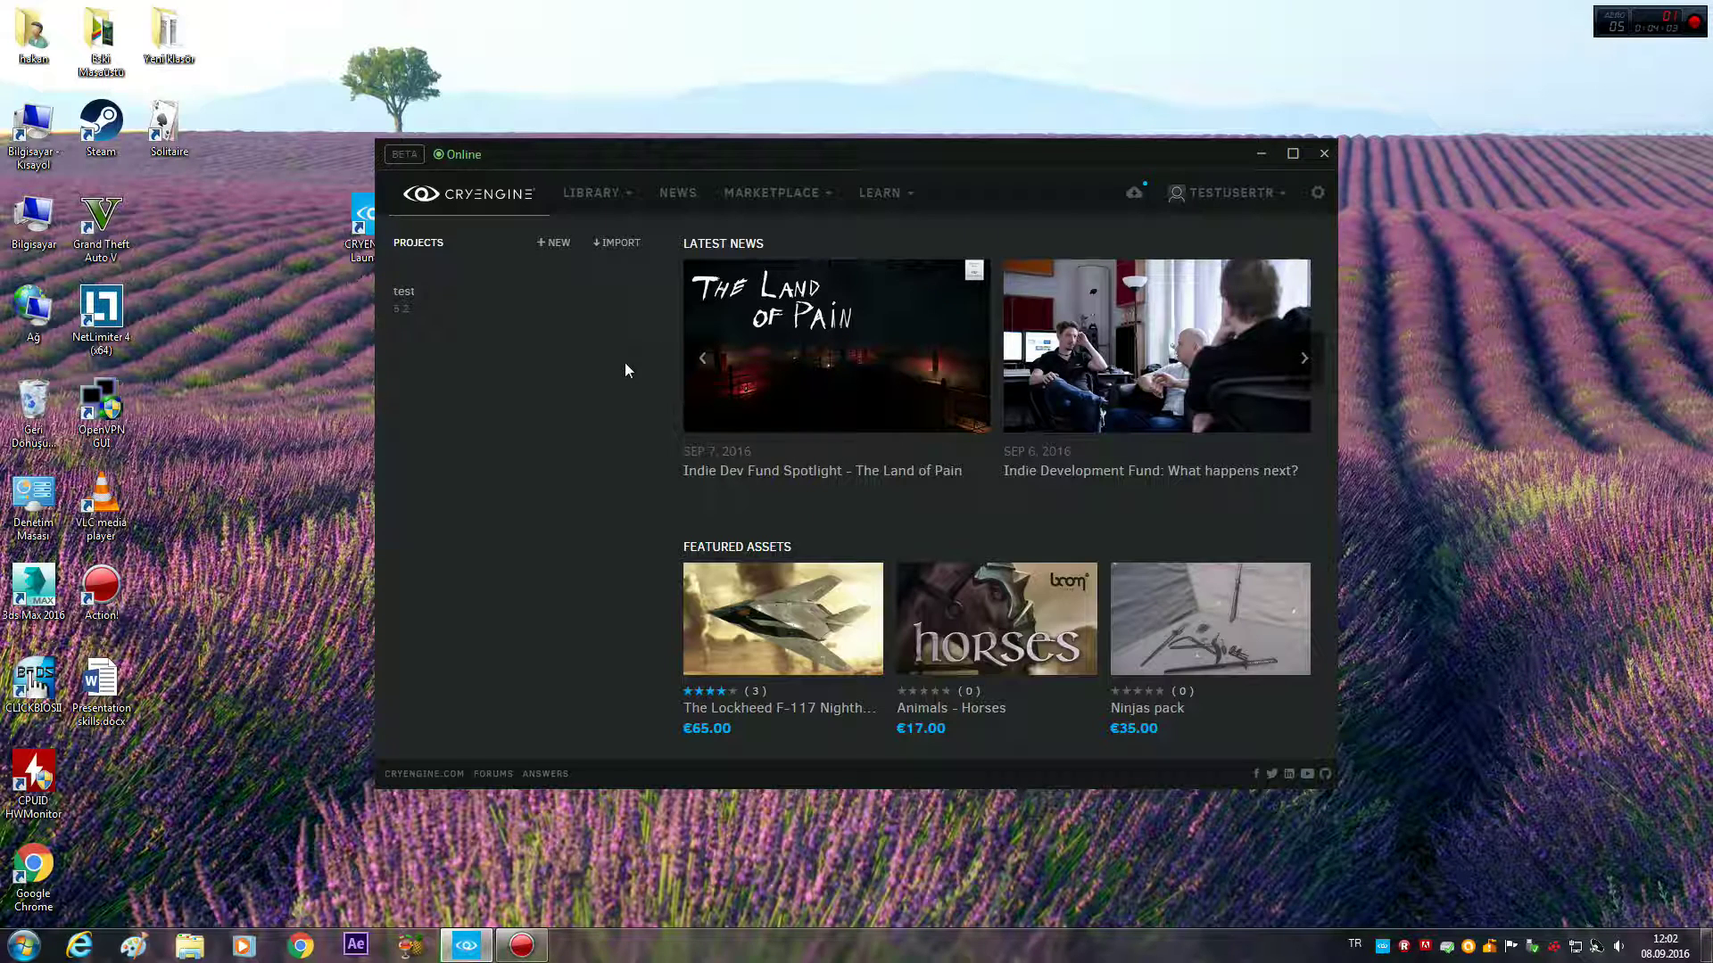
Step: Try to launch the editor for the test project and decline sending the error report
{"action": "mouse_move", "coordinate": [586, 304]}
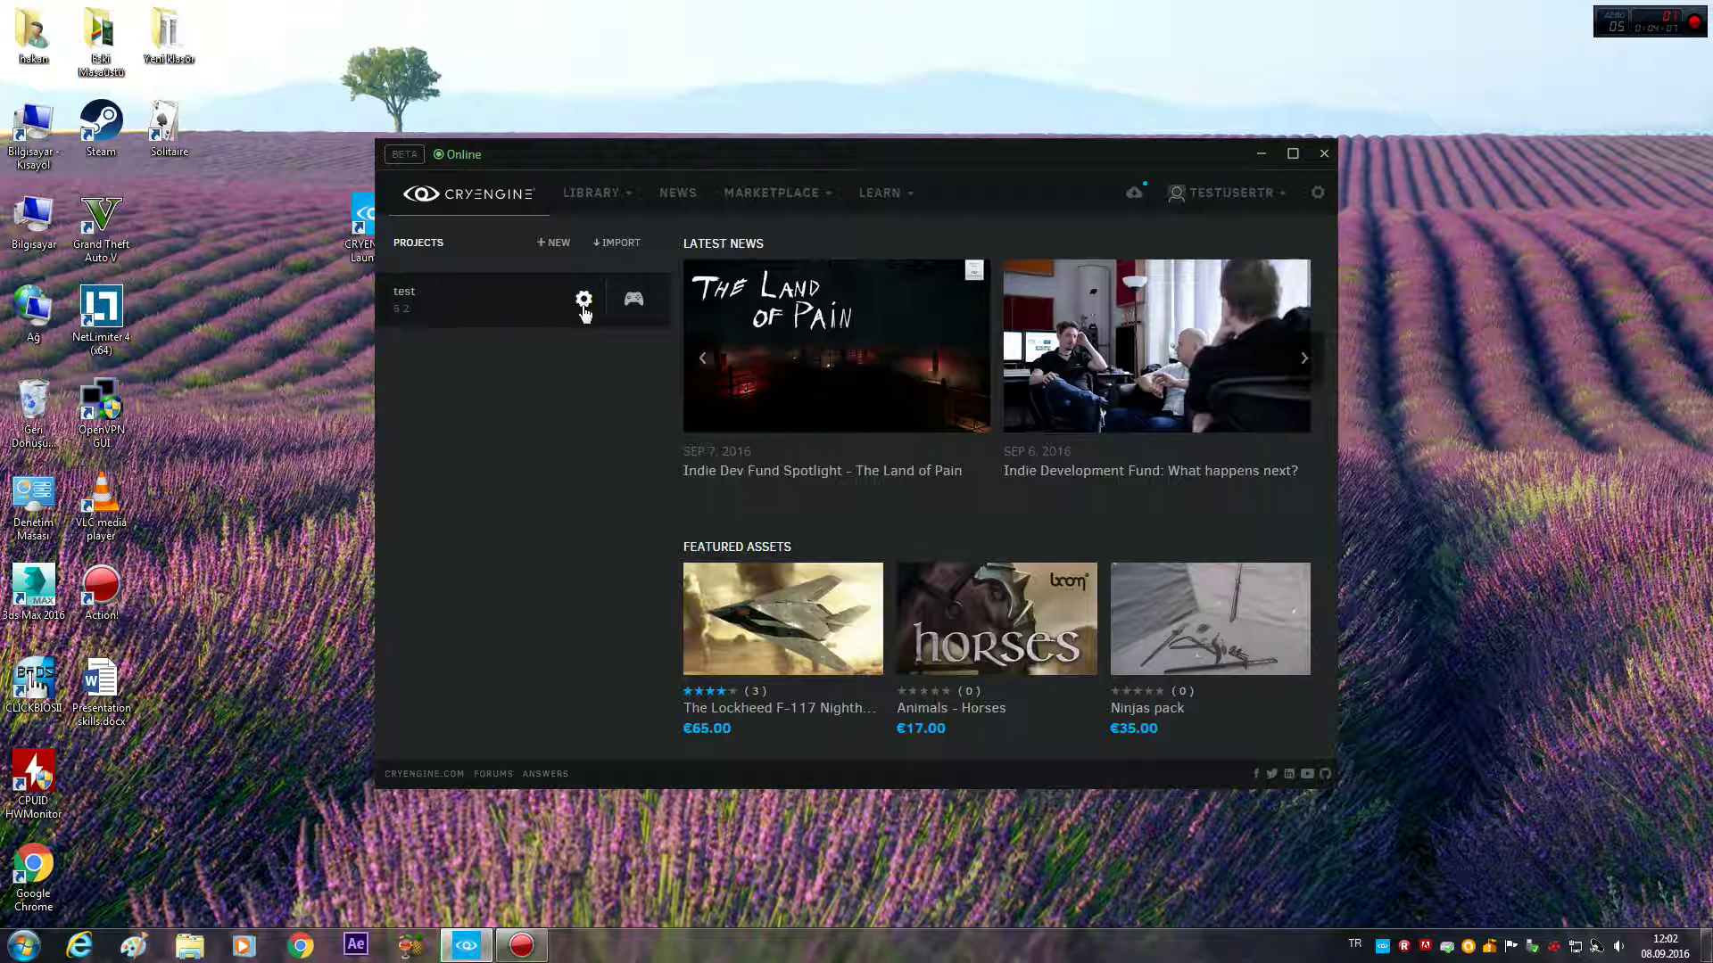
{"action": "left_click", "coordinate": [584, 300]}
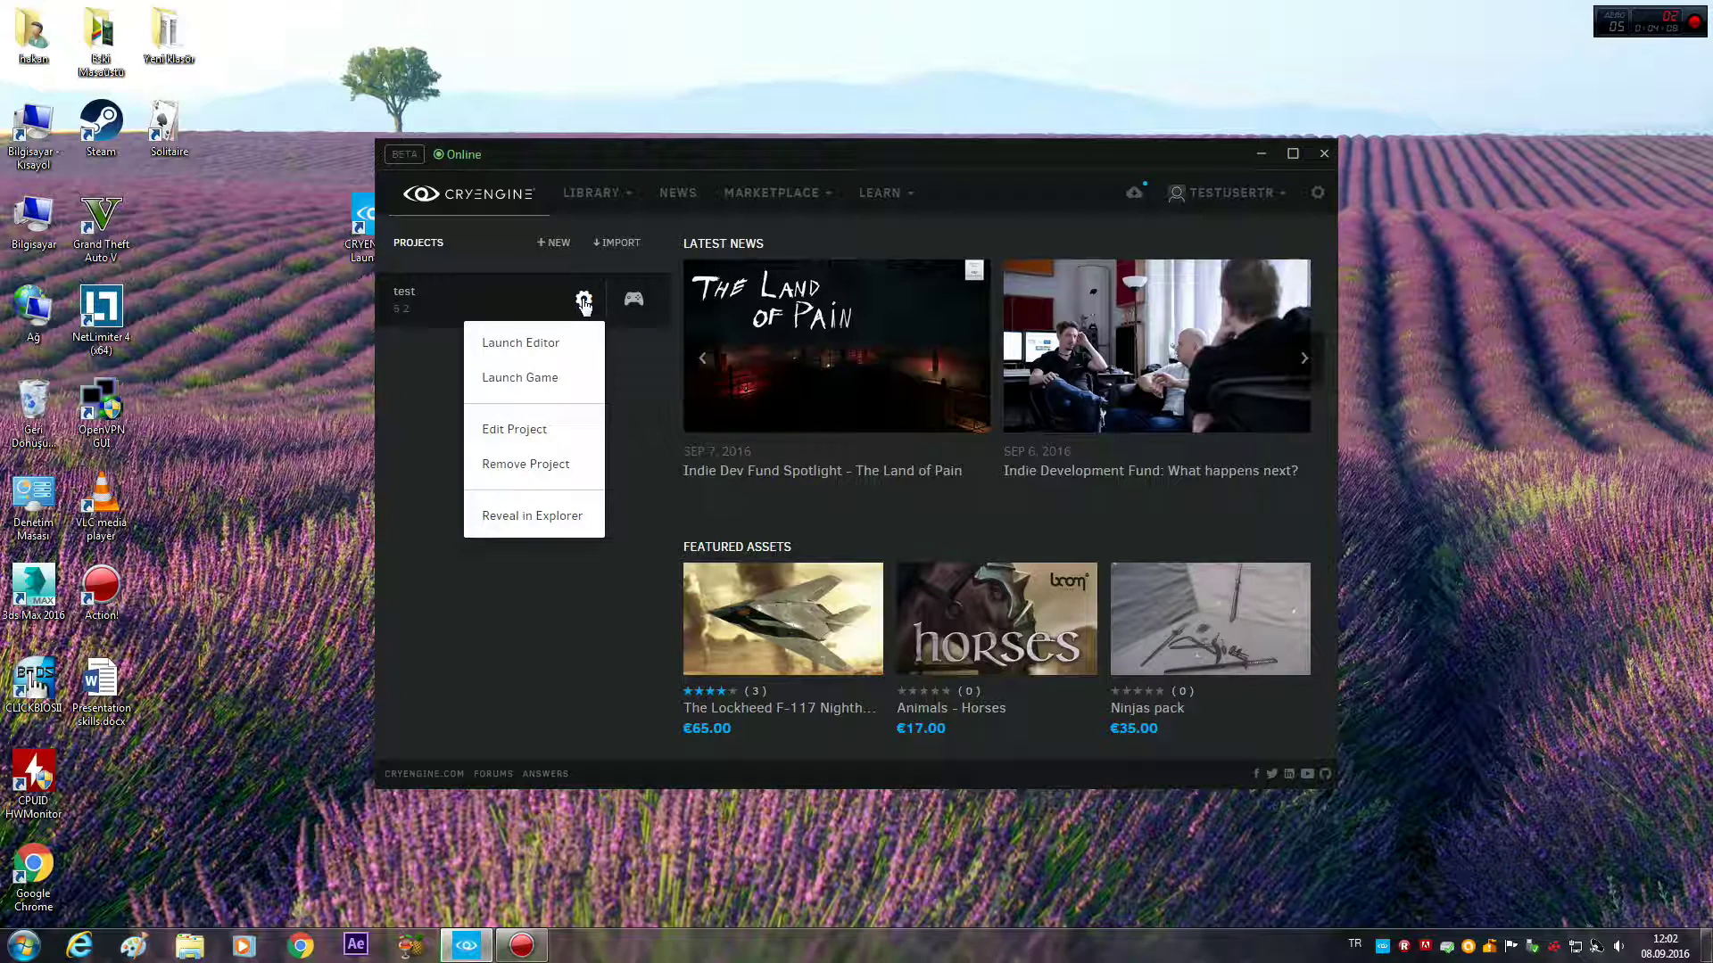
{"action": "left_click", "coordinate": [542, 351]}
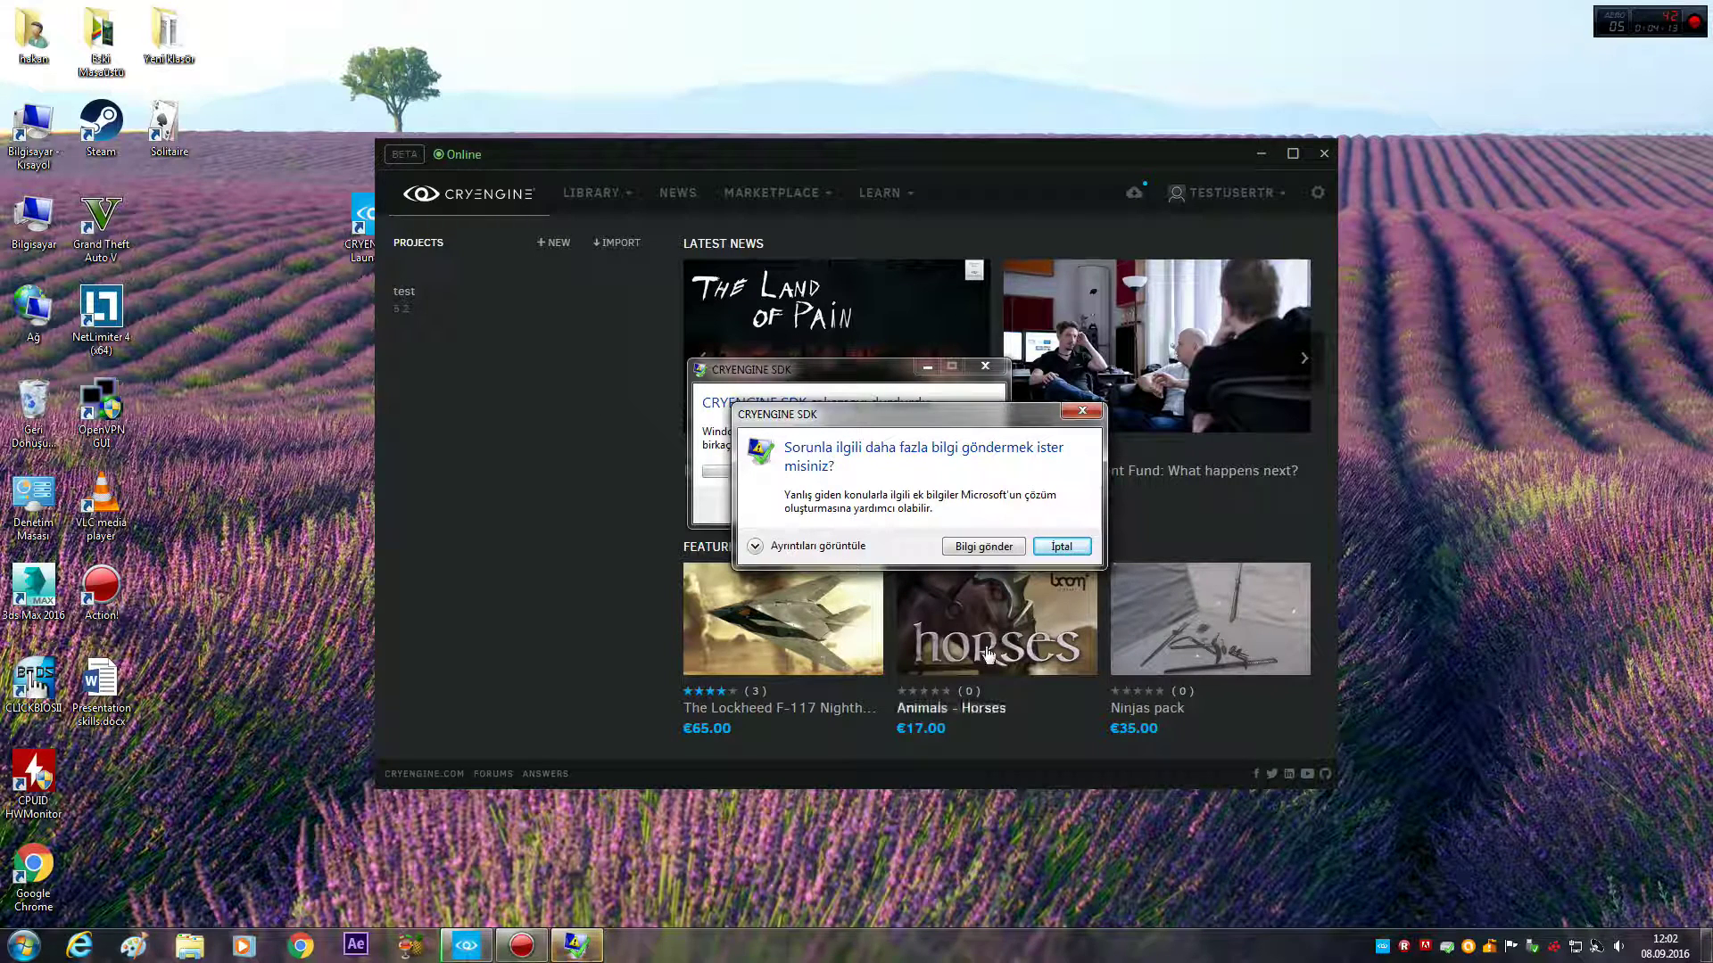
{"action": "left_click", "coordinate": [1062, 546]}
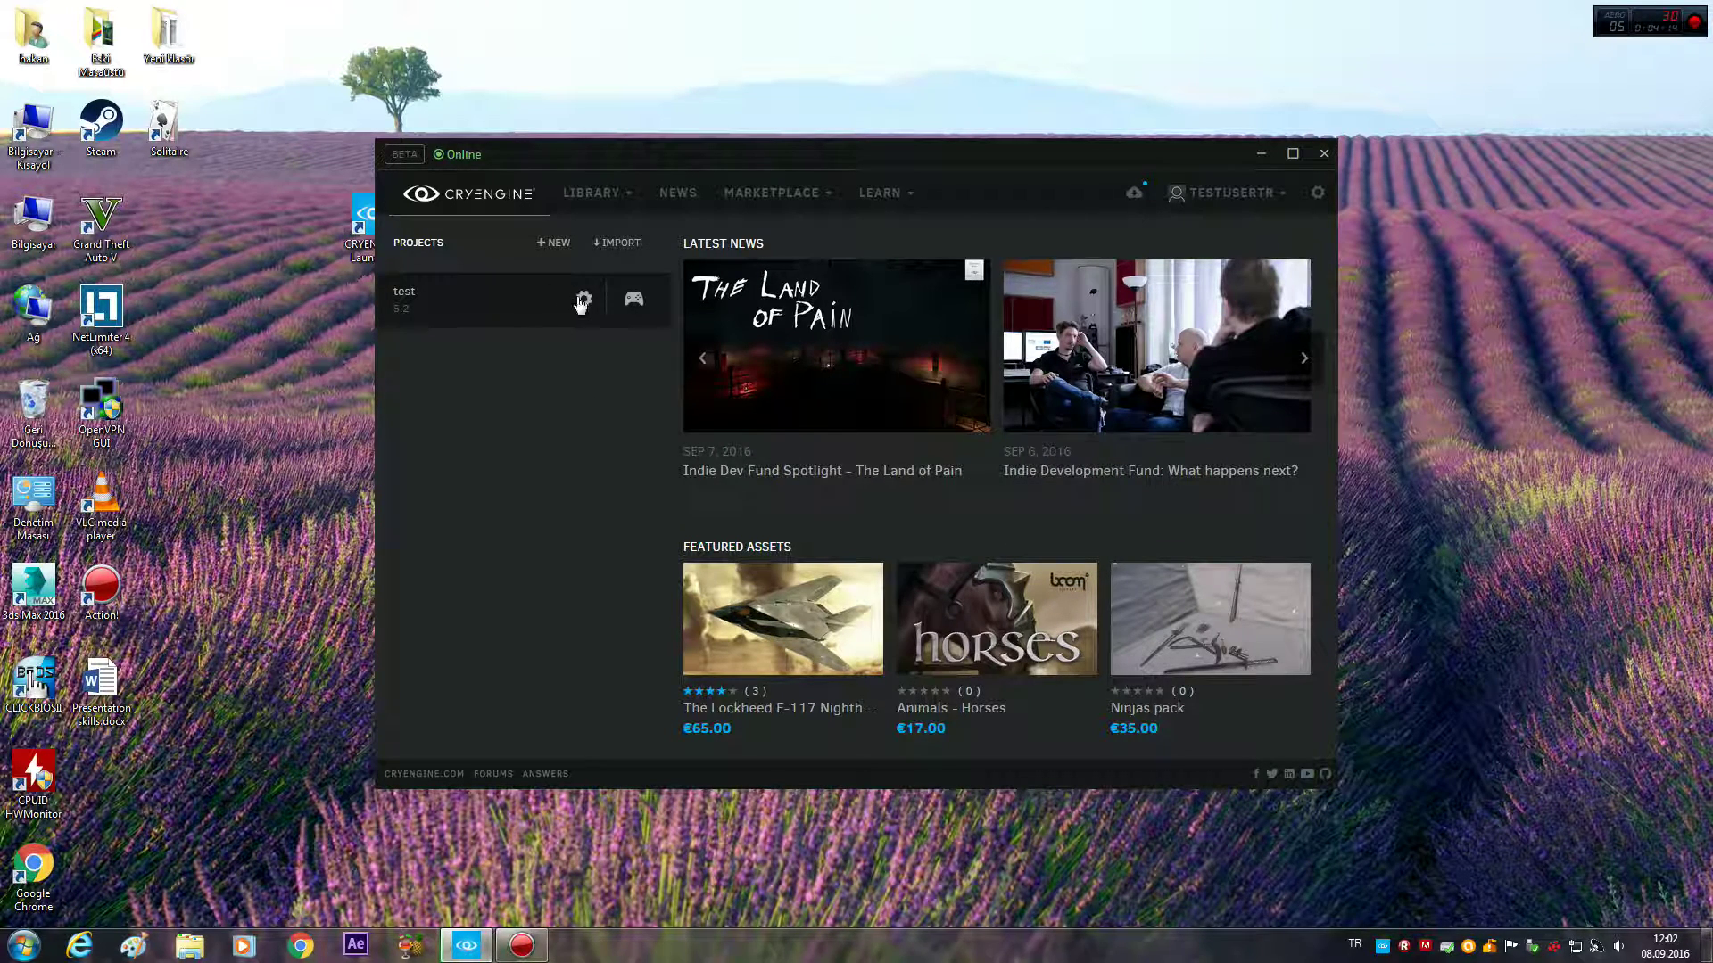
Step: Relaunch the test project's editor, allowing Sandbox.exe through the Windows firewall and agreeing to open a new instance
{"action": "left_click", "coordinate": [582, 300]}
{"action": "left_click", "coordinate": [570, 350]}
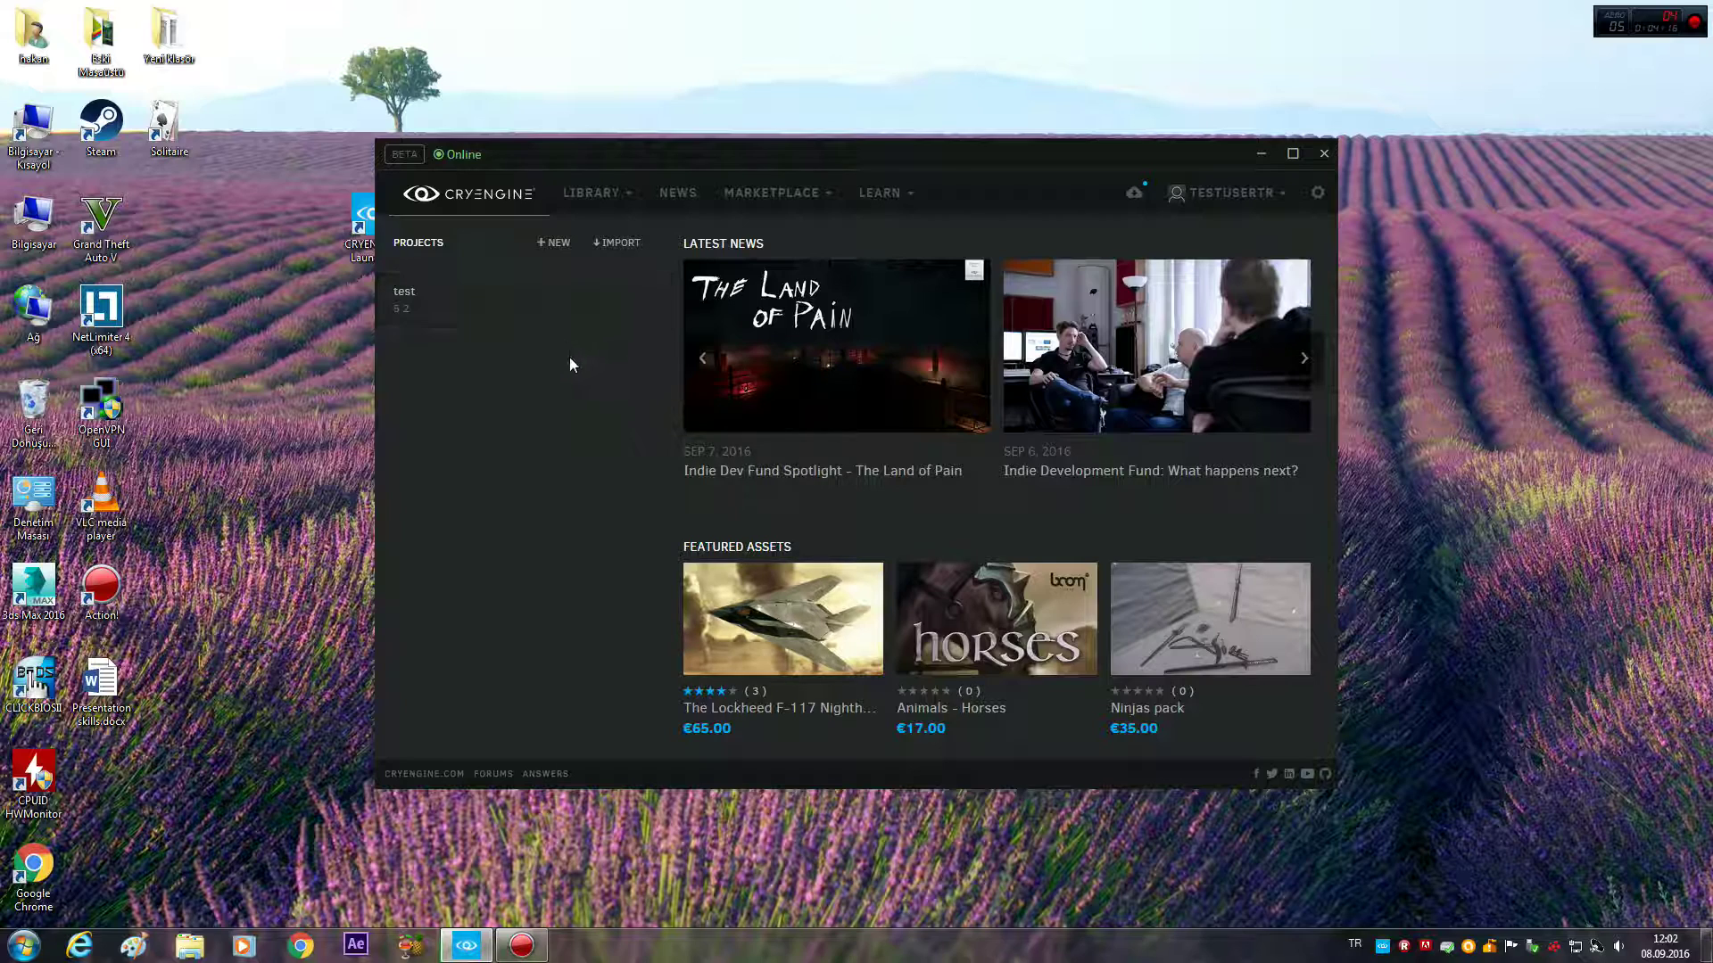
{"action": "mouse_move", "coordinate": [592, 346]}
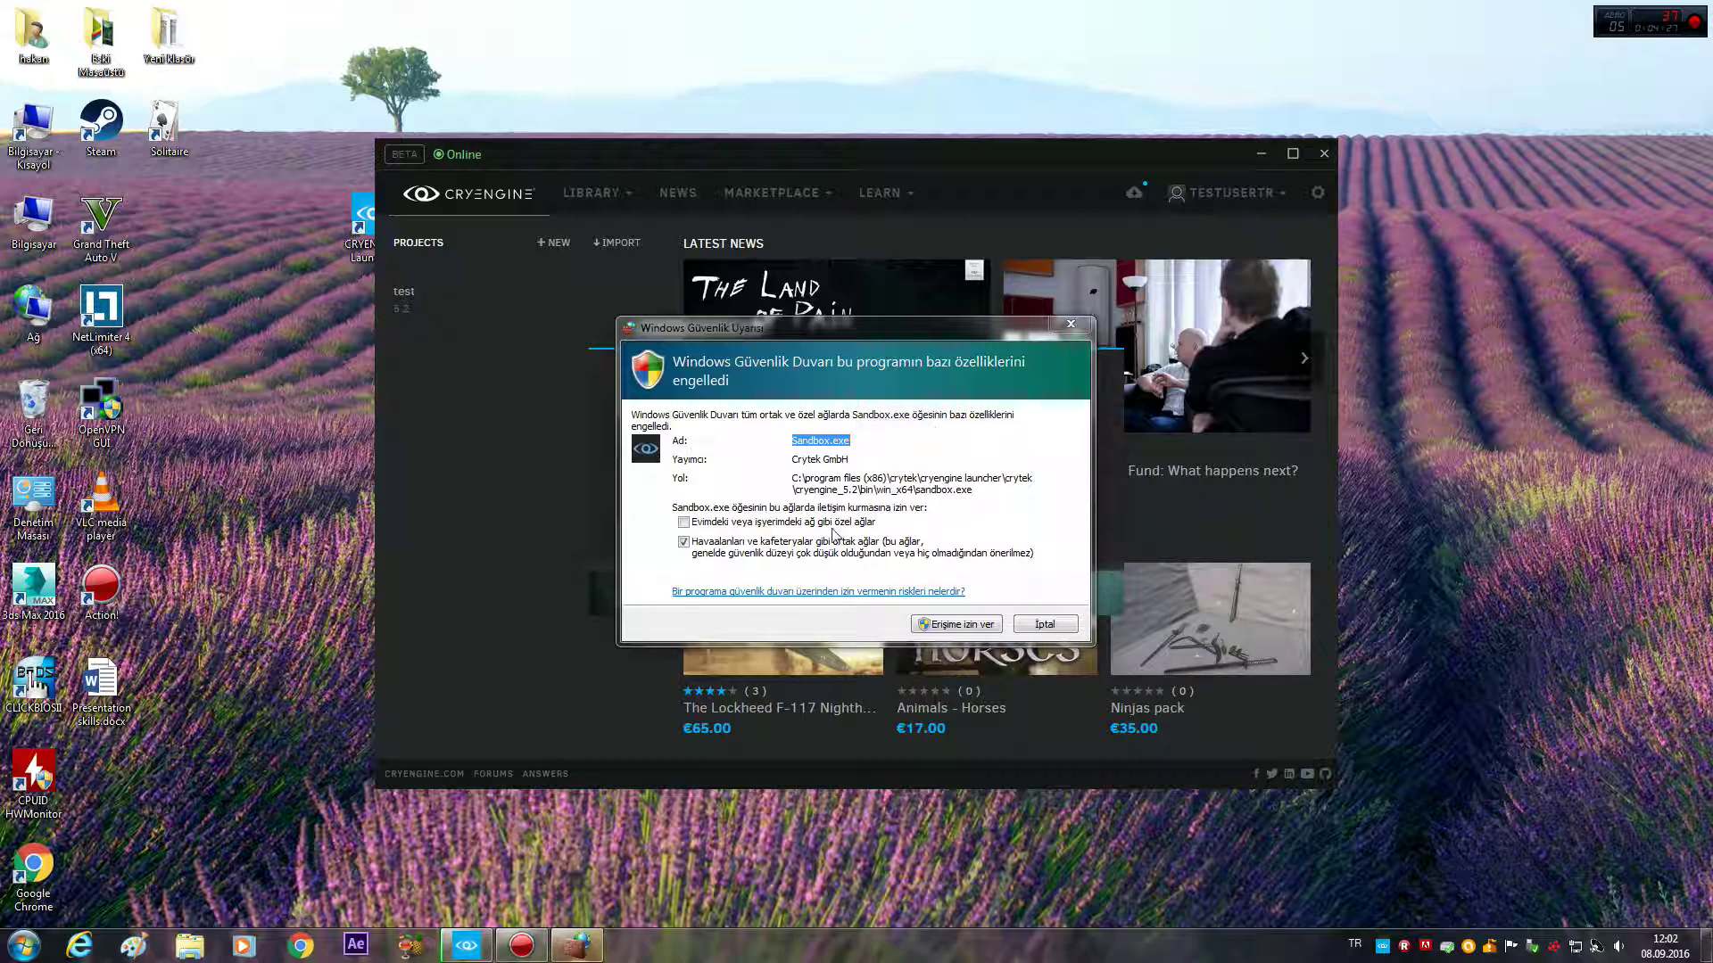
{"action": "left_click", "coordinate": [959, 624]}
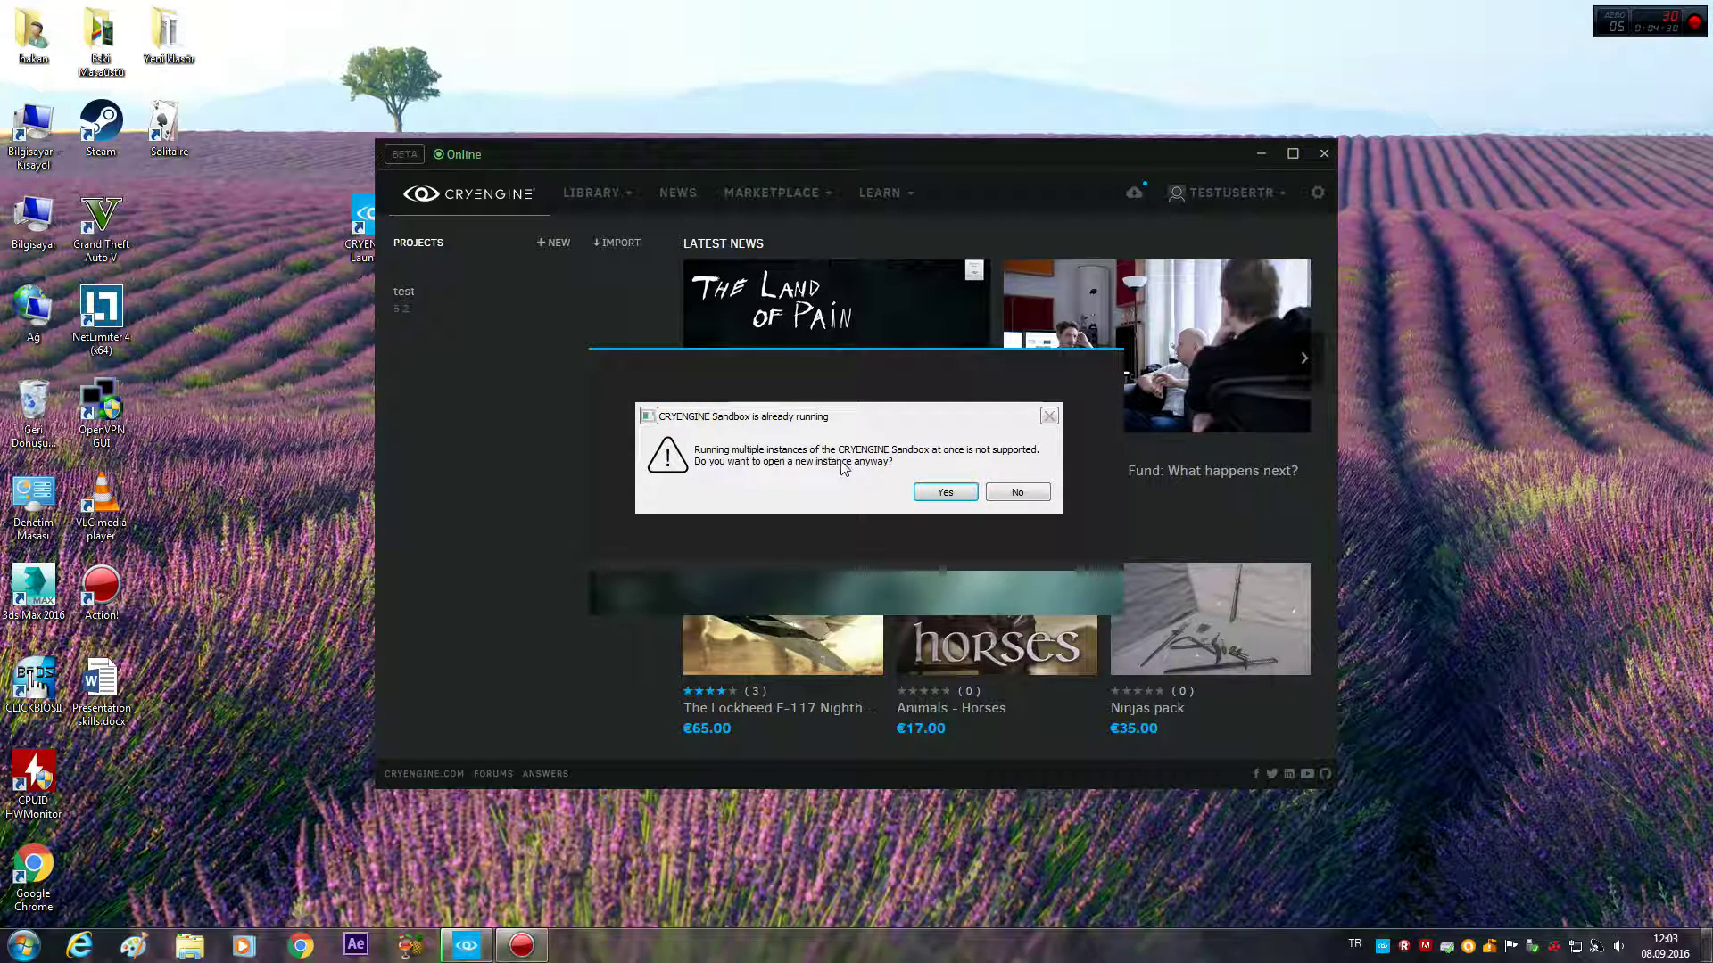
{"action": "left_click", "coordinate": [934, 496]}
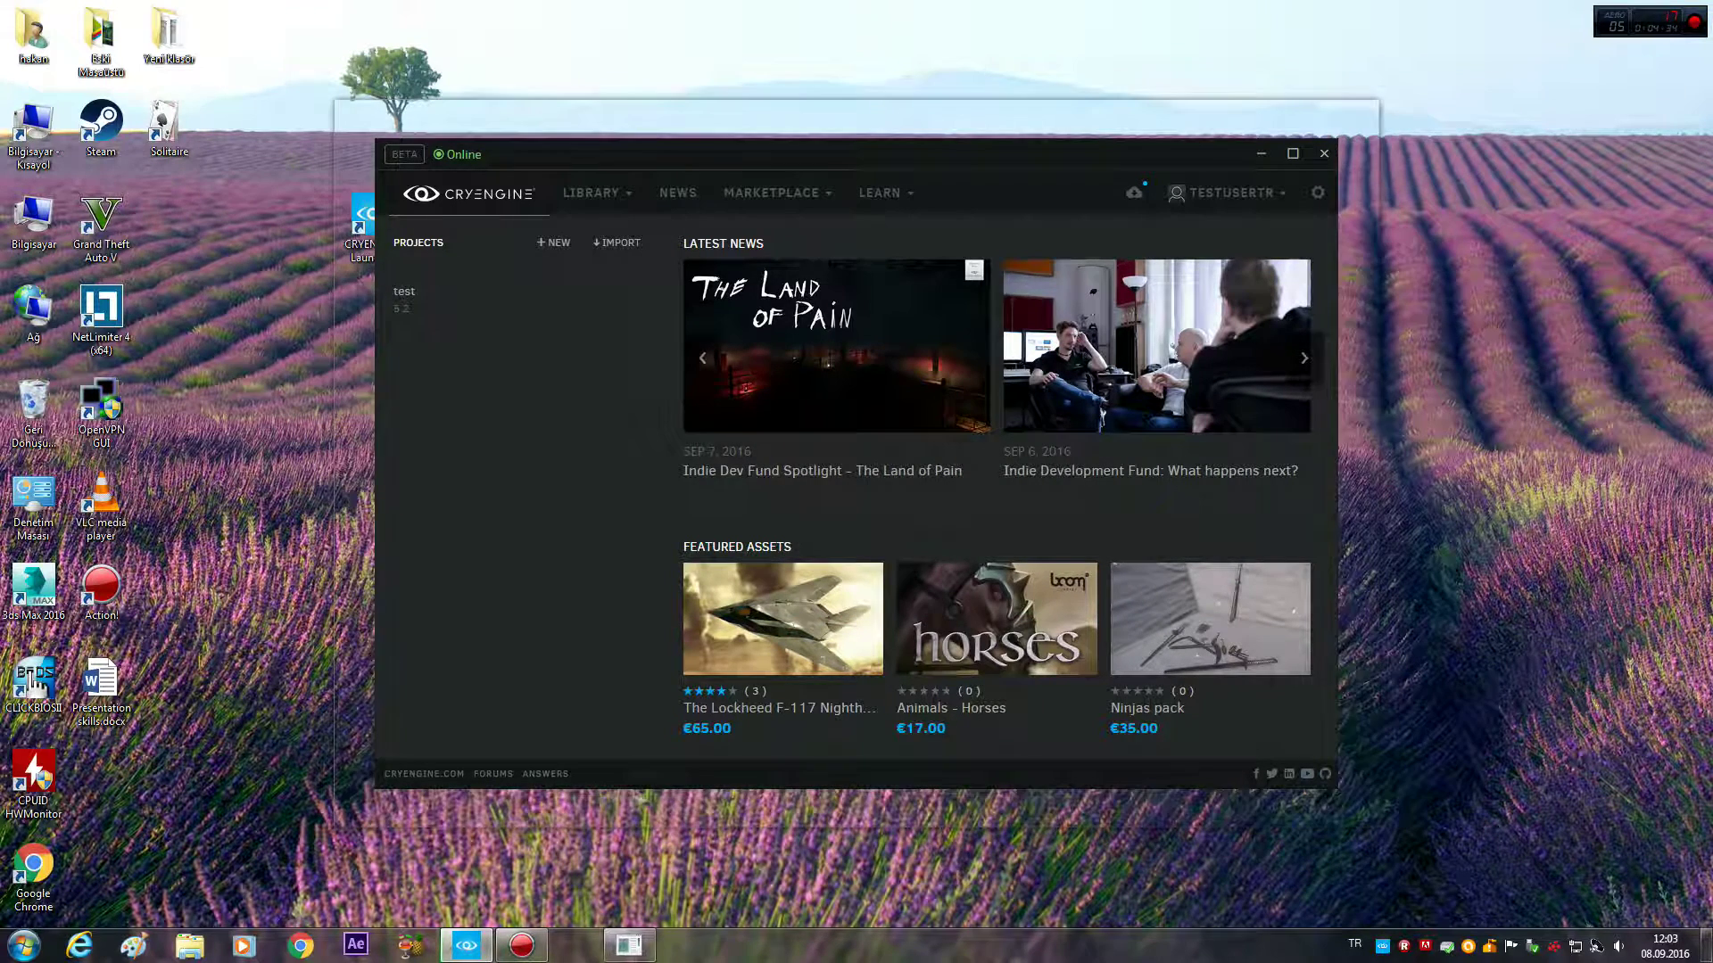
Step: Bring the CRYENGINE Sandbox window to the front and maximize it
{"action": "left_click", "coordinate": [569, 954]}
{"action": "left_click_drag", "start_coordinate": [998, 32], "coordinate": [752, 125]}
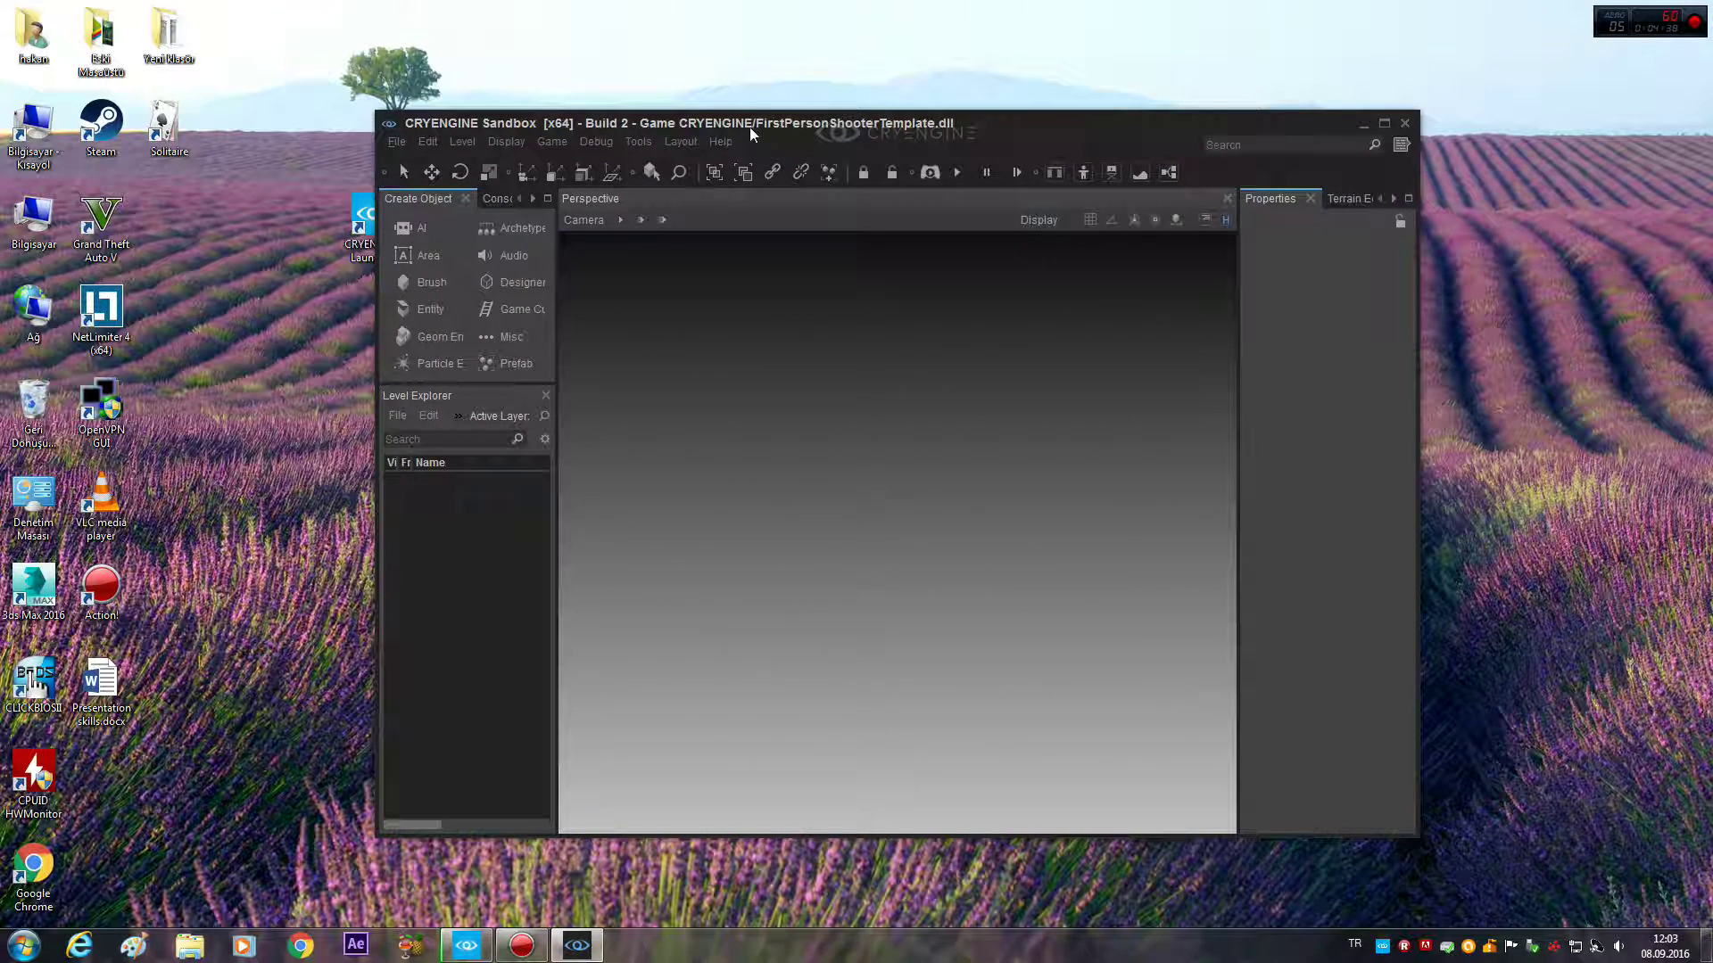
{"action": "double_click", "coordinate": [818, 125]}
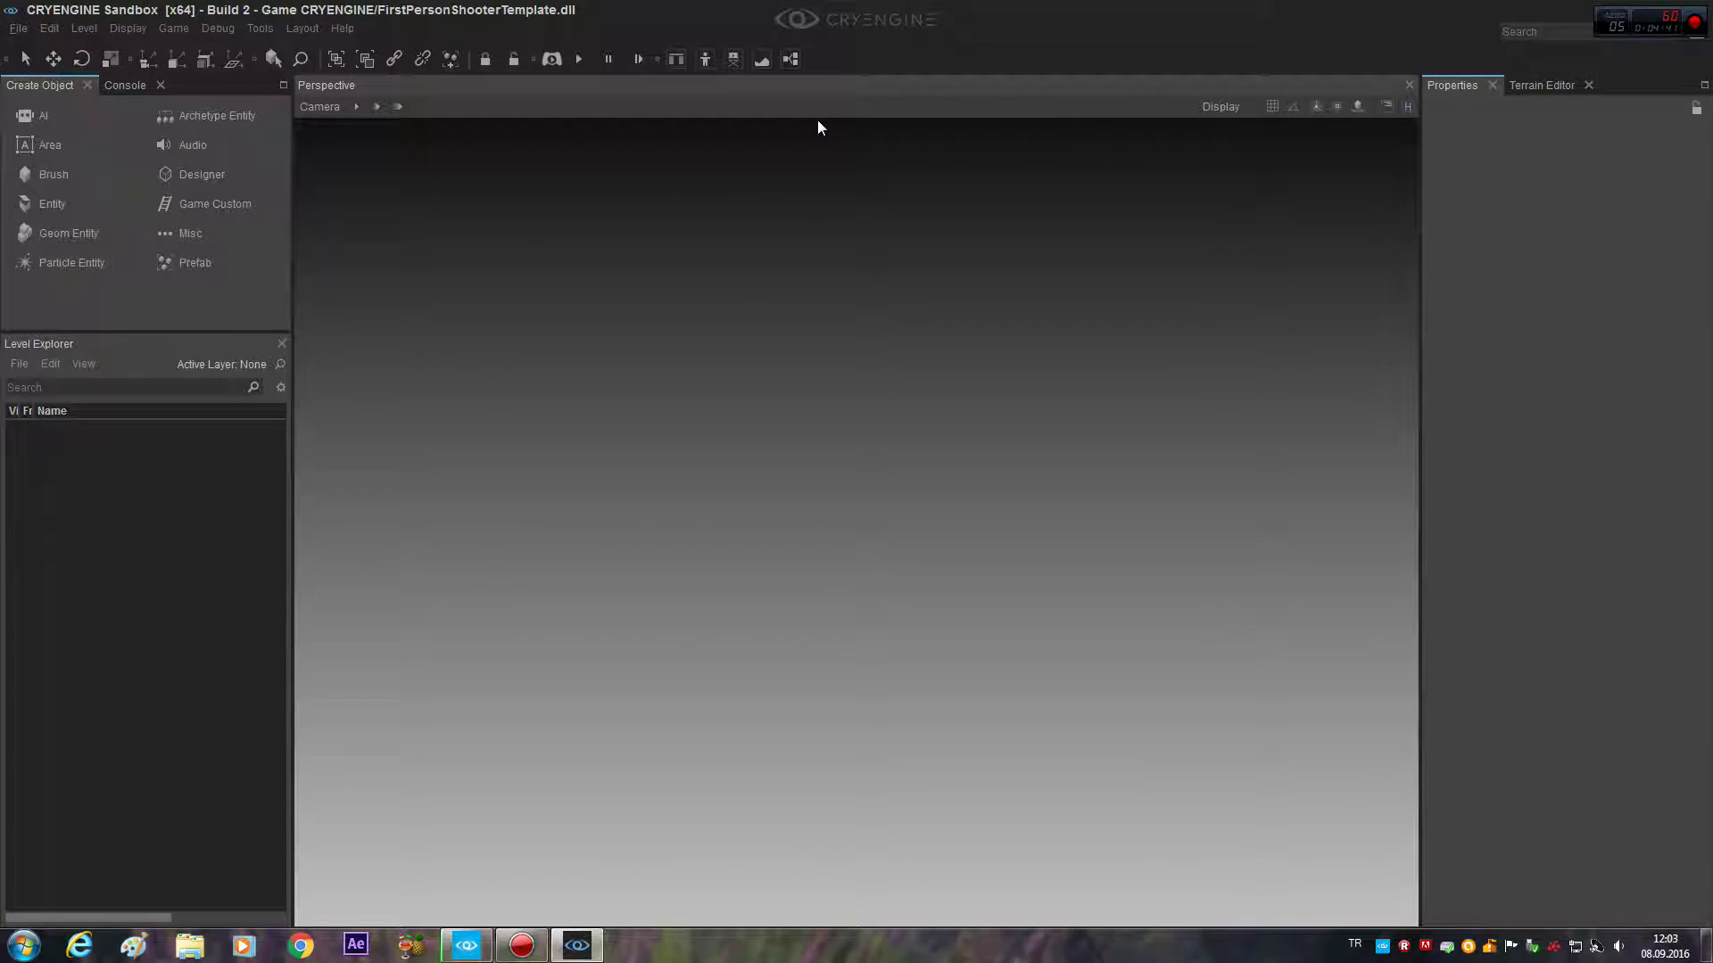
Step: Create a new level named test with a heightmap resolution of 256 x 256 and smaller texture dimensions
{"action": "left_click", "coordinate": [19, 29]}
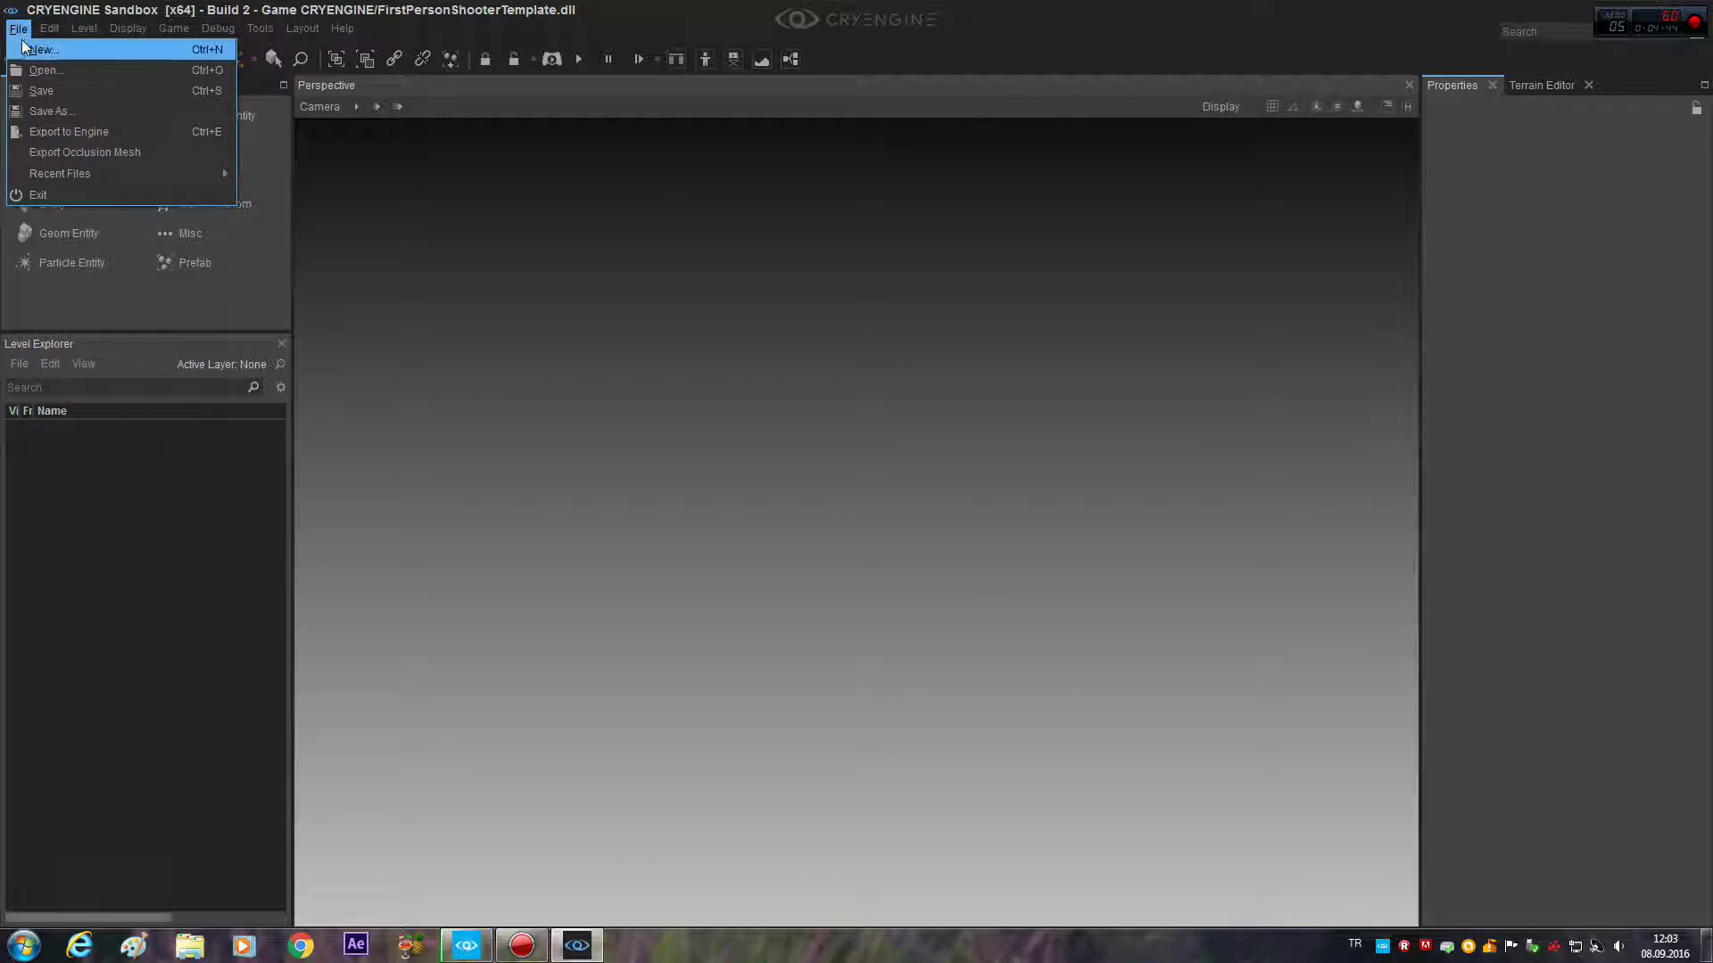
{"action": "left_click", "coordinate": [23, 50]}
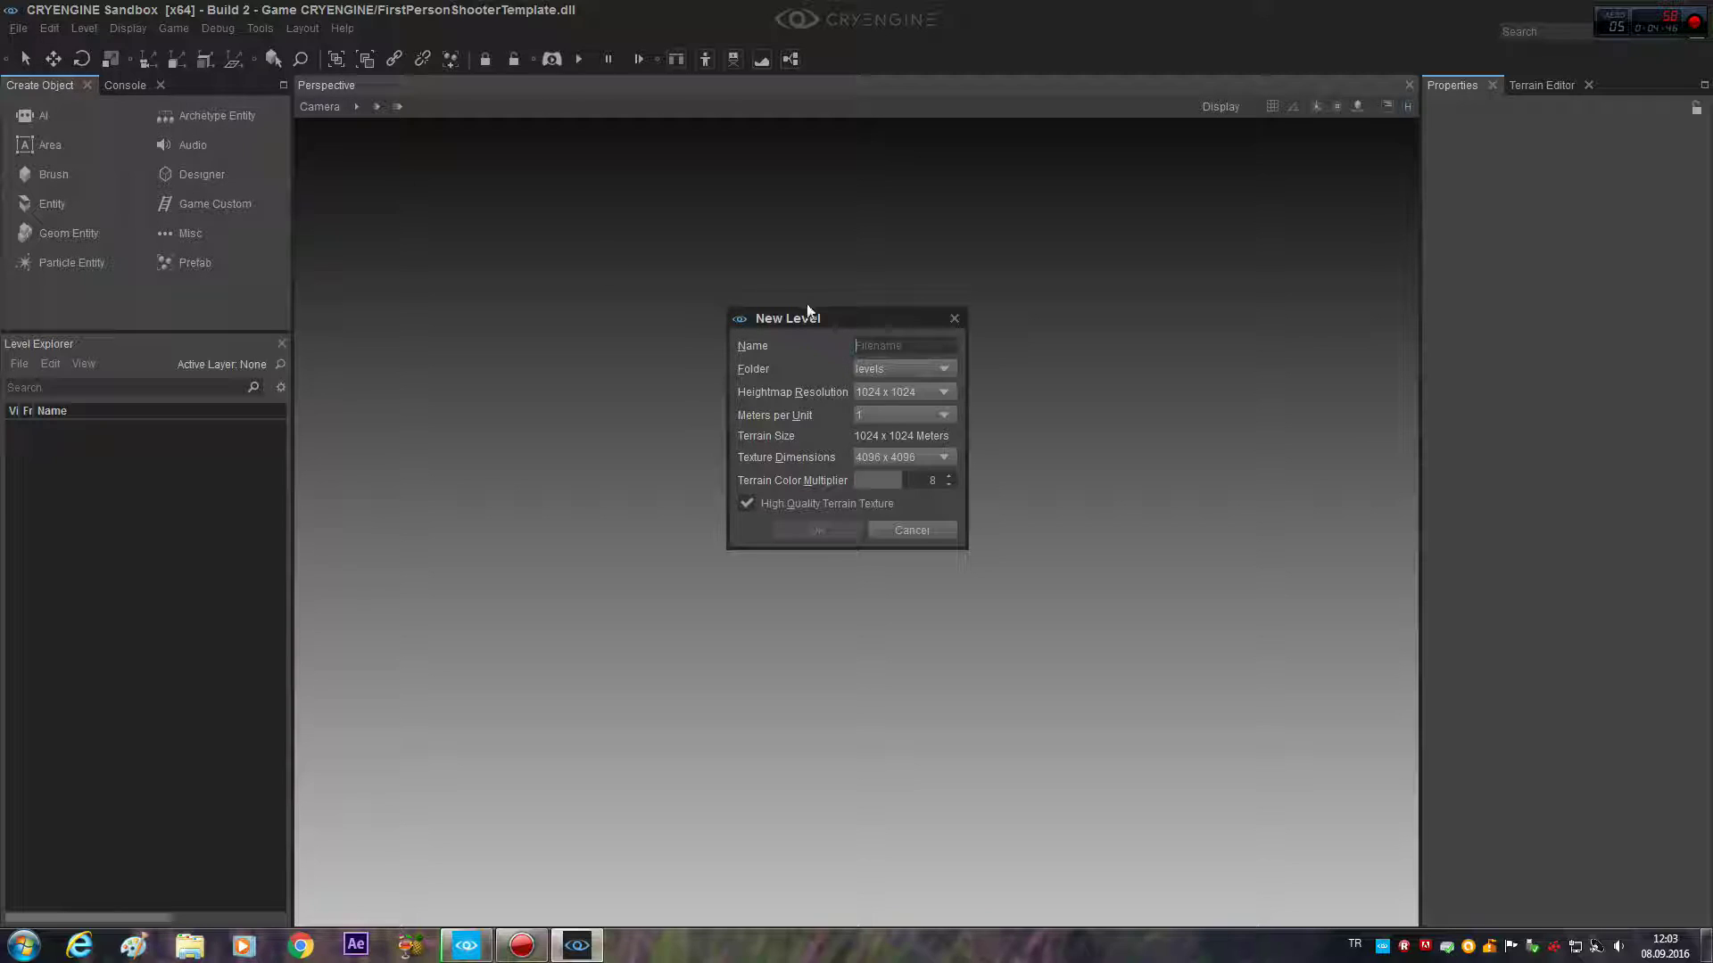
{"action": "type", "text": "test"}
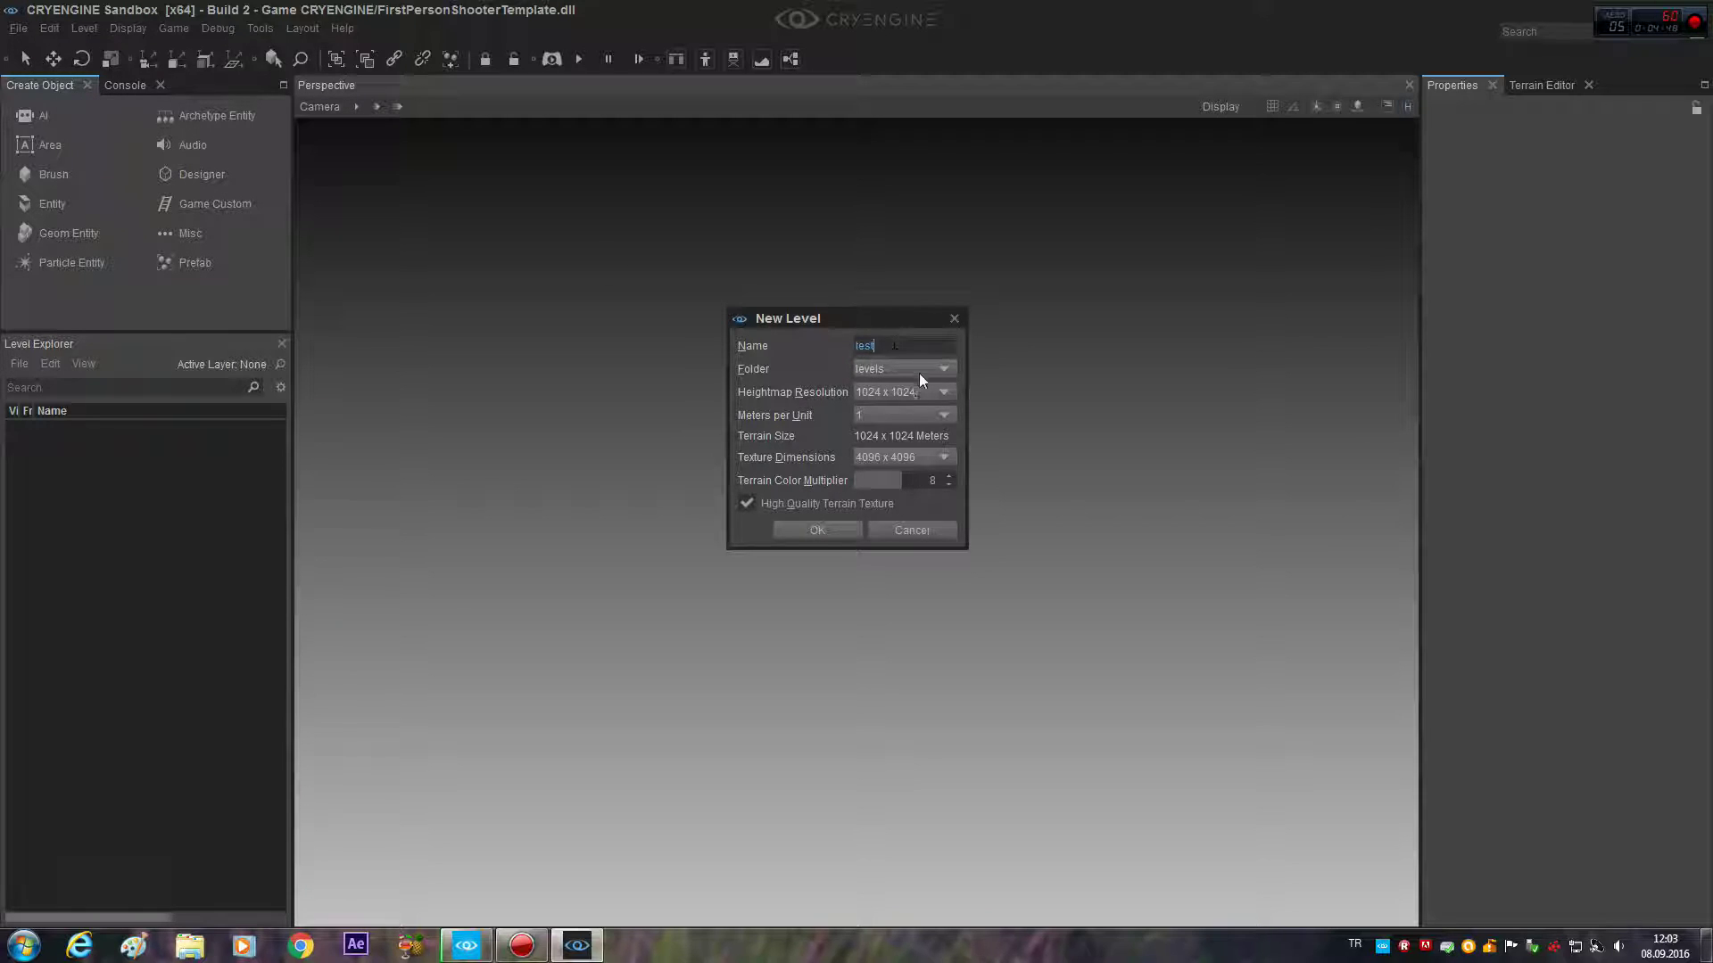
{"action": "left_click", "coordinate": [943, 392]}
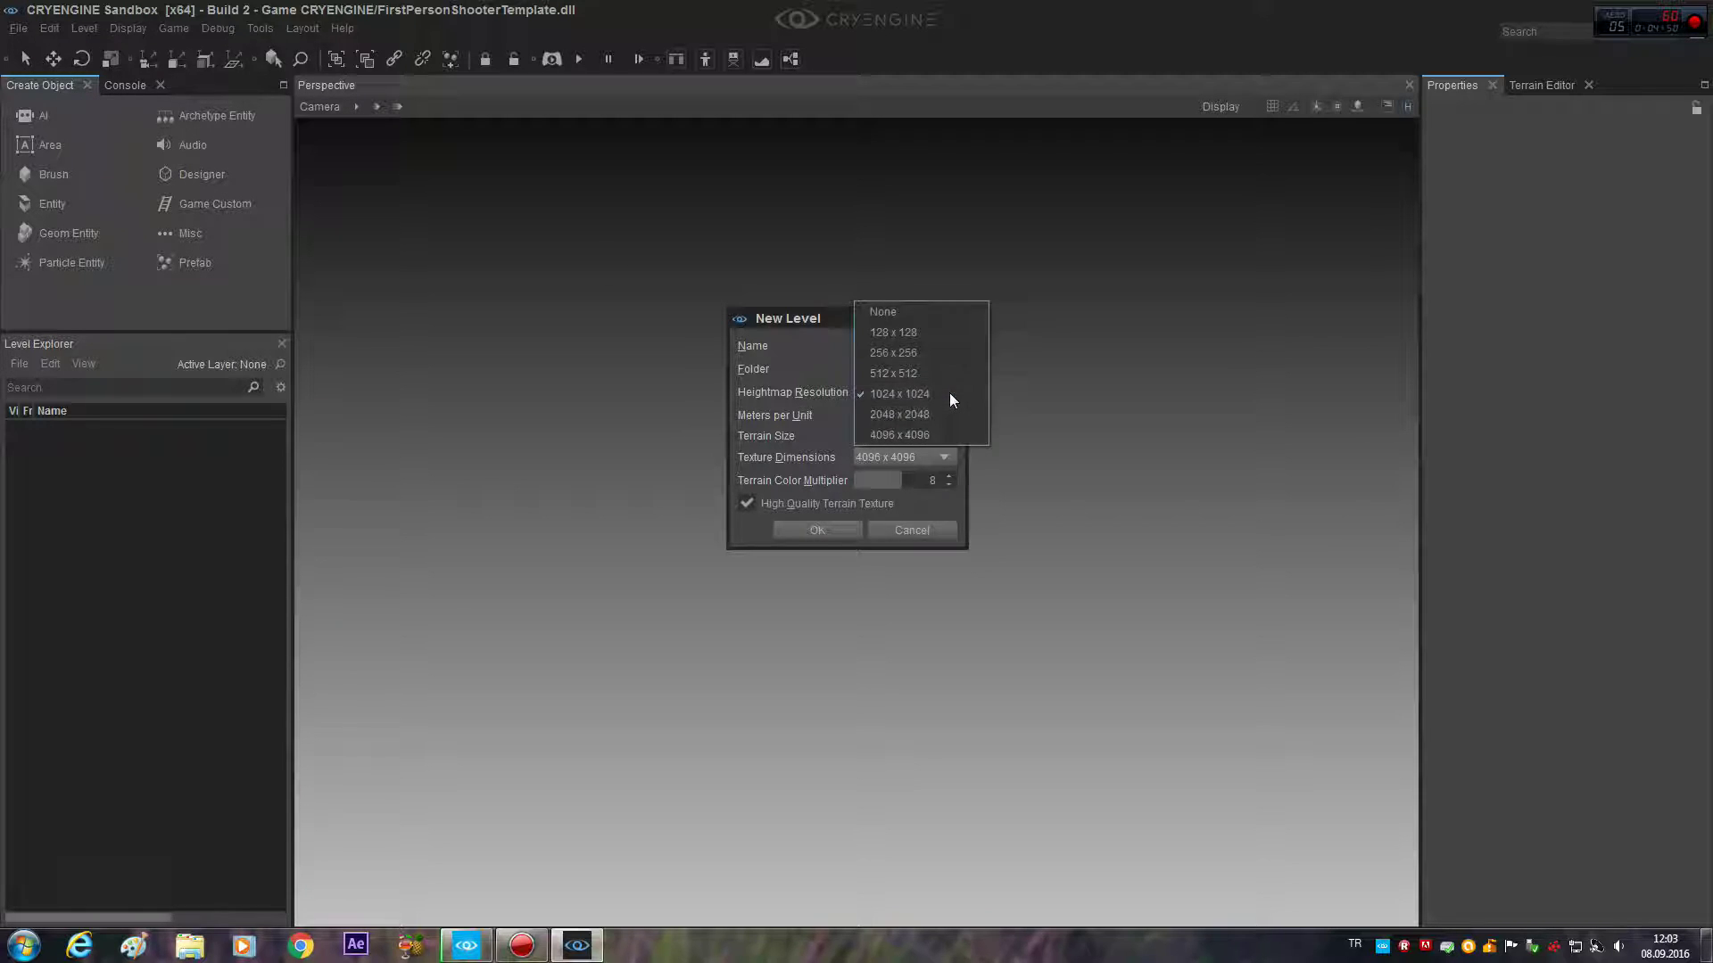
{"action": "left_click", "coordinate": [934, 350]}
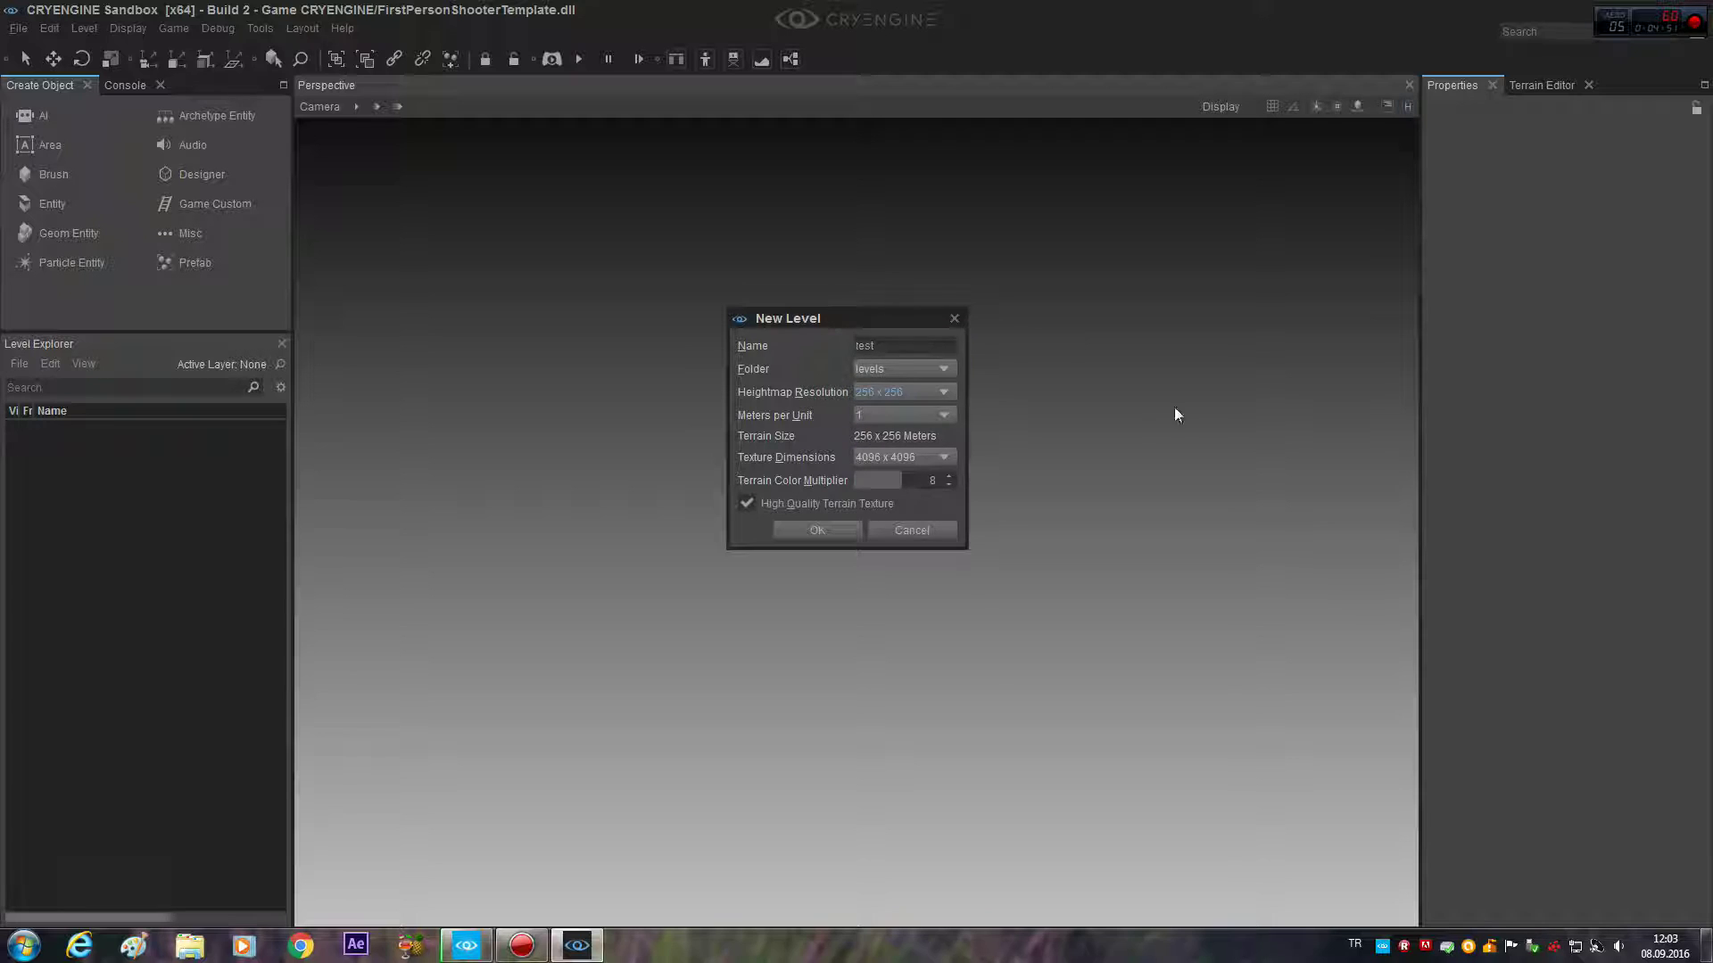
{"action": "left_click", "coordinate": [942, 458]}
{"action": "left_click", "coordinate": [929, 419]}
{"action": "left_click", "coordinate": [833, 530]}
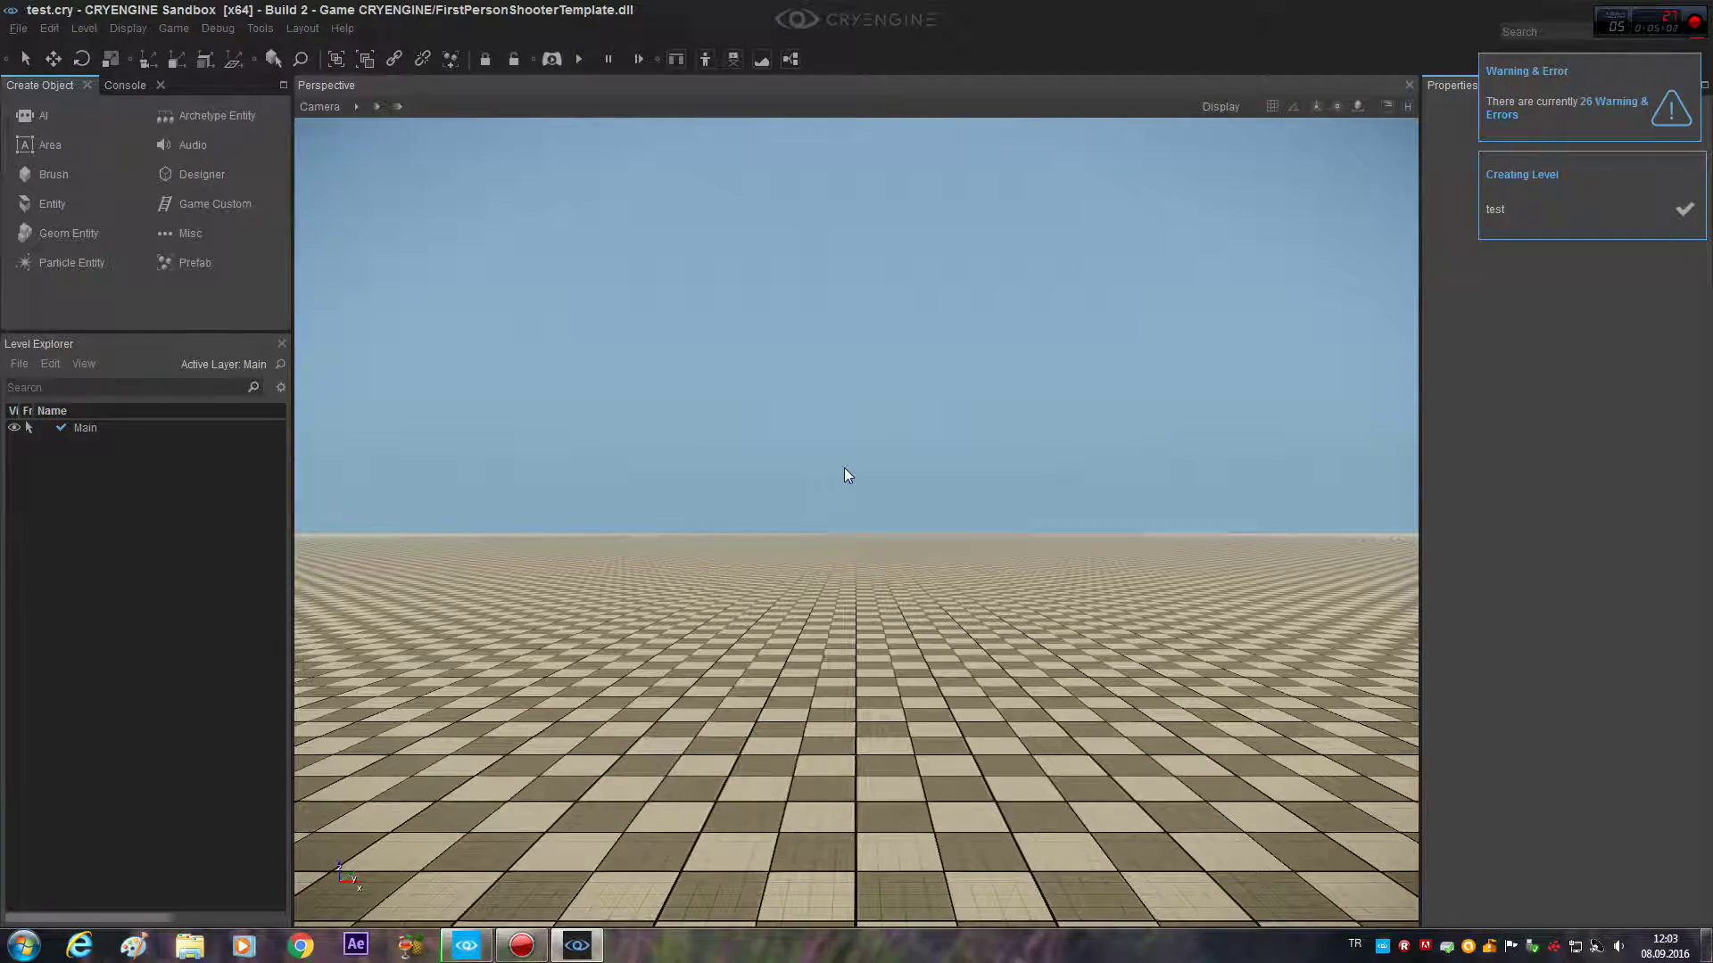
{"action": "right_click_drag", "start_coordinate": [844, 467], "coordinate": [820, 522]}
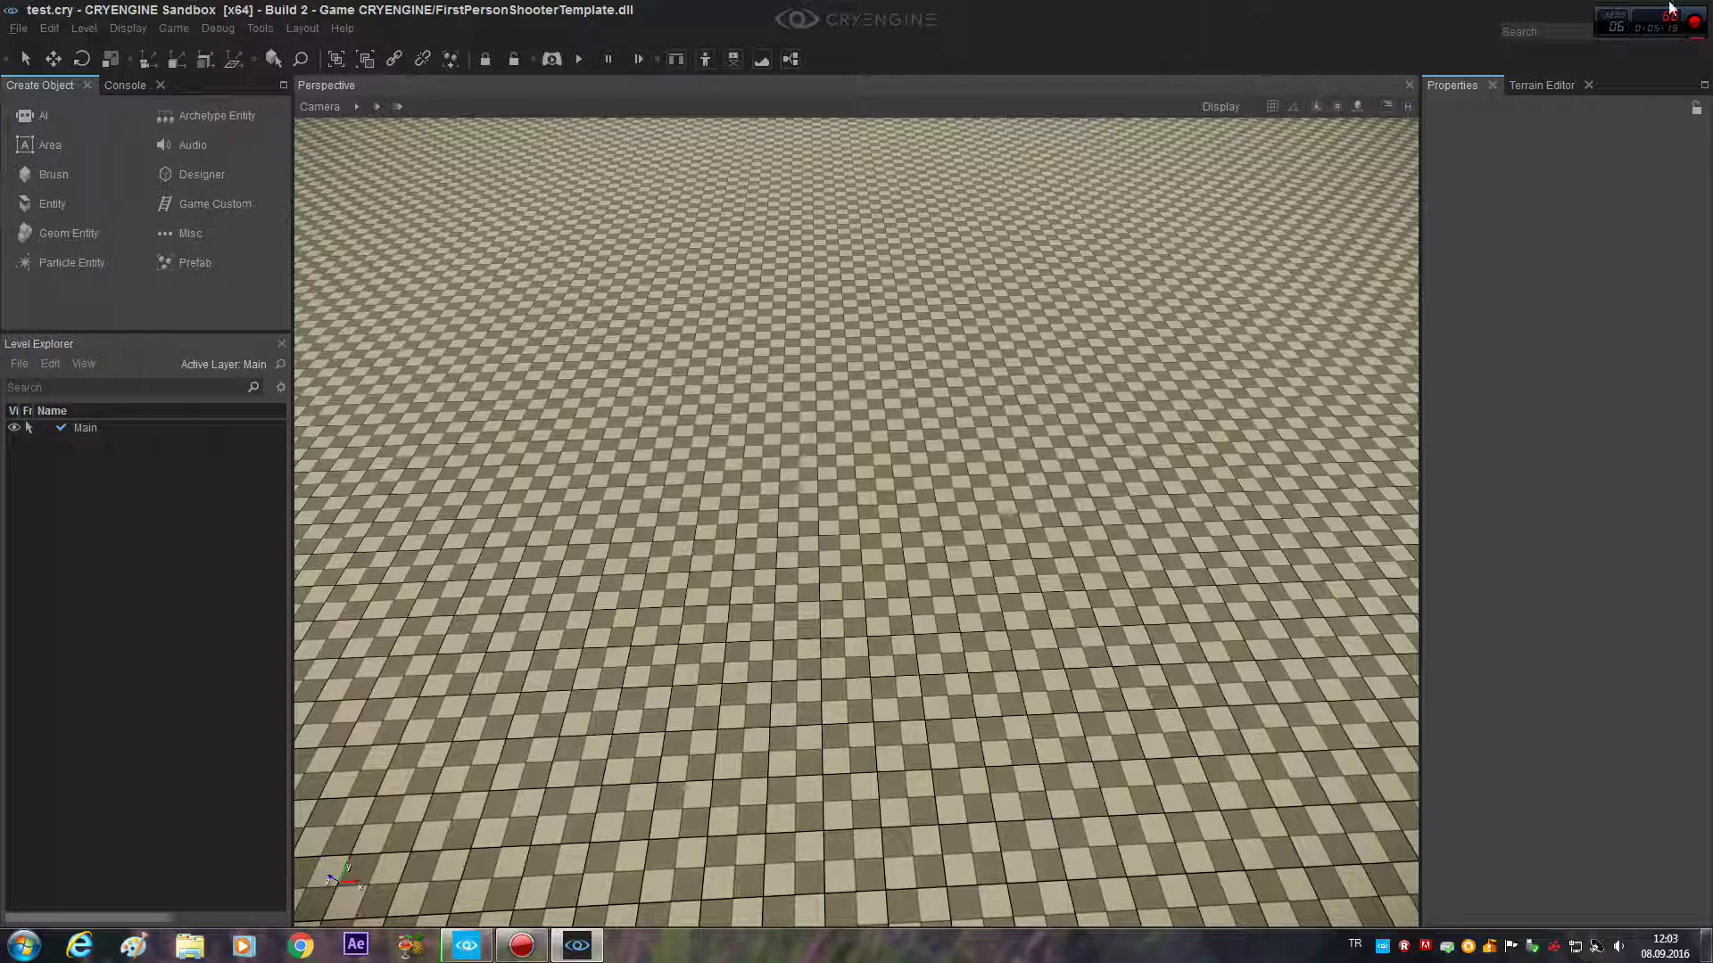
Step: Close the editor and open the Marketplace website from the launcher in a maximized browser window
{"action": "double_click", "coordinate": [1486, 18]}
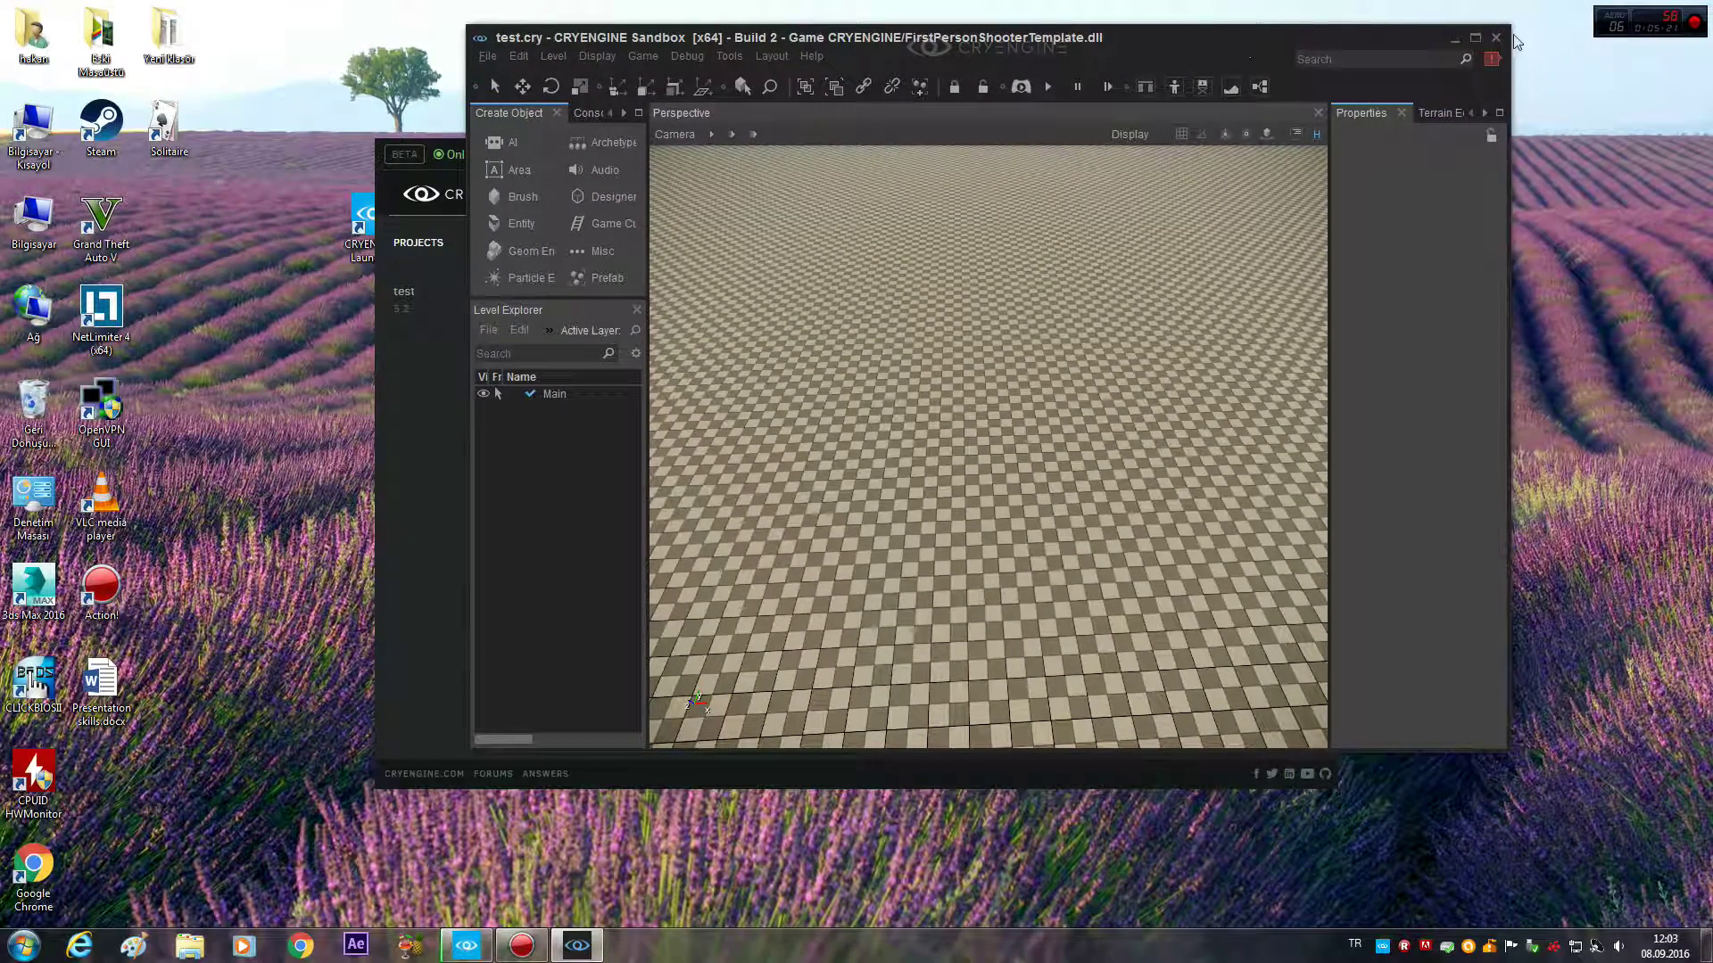
{"action": "left_click", "coordinate": [1495, 40]}
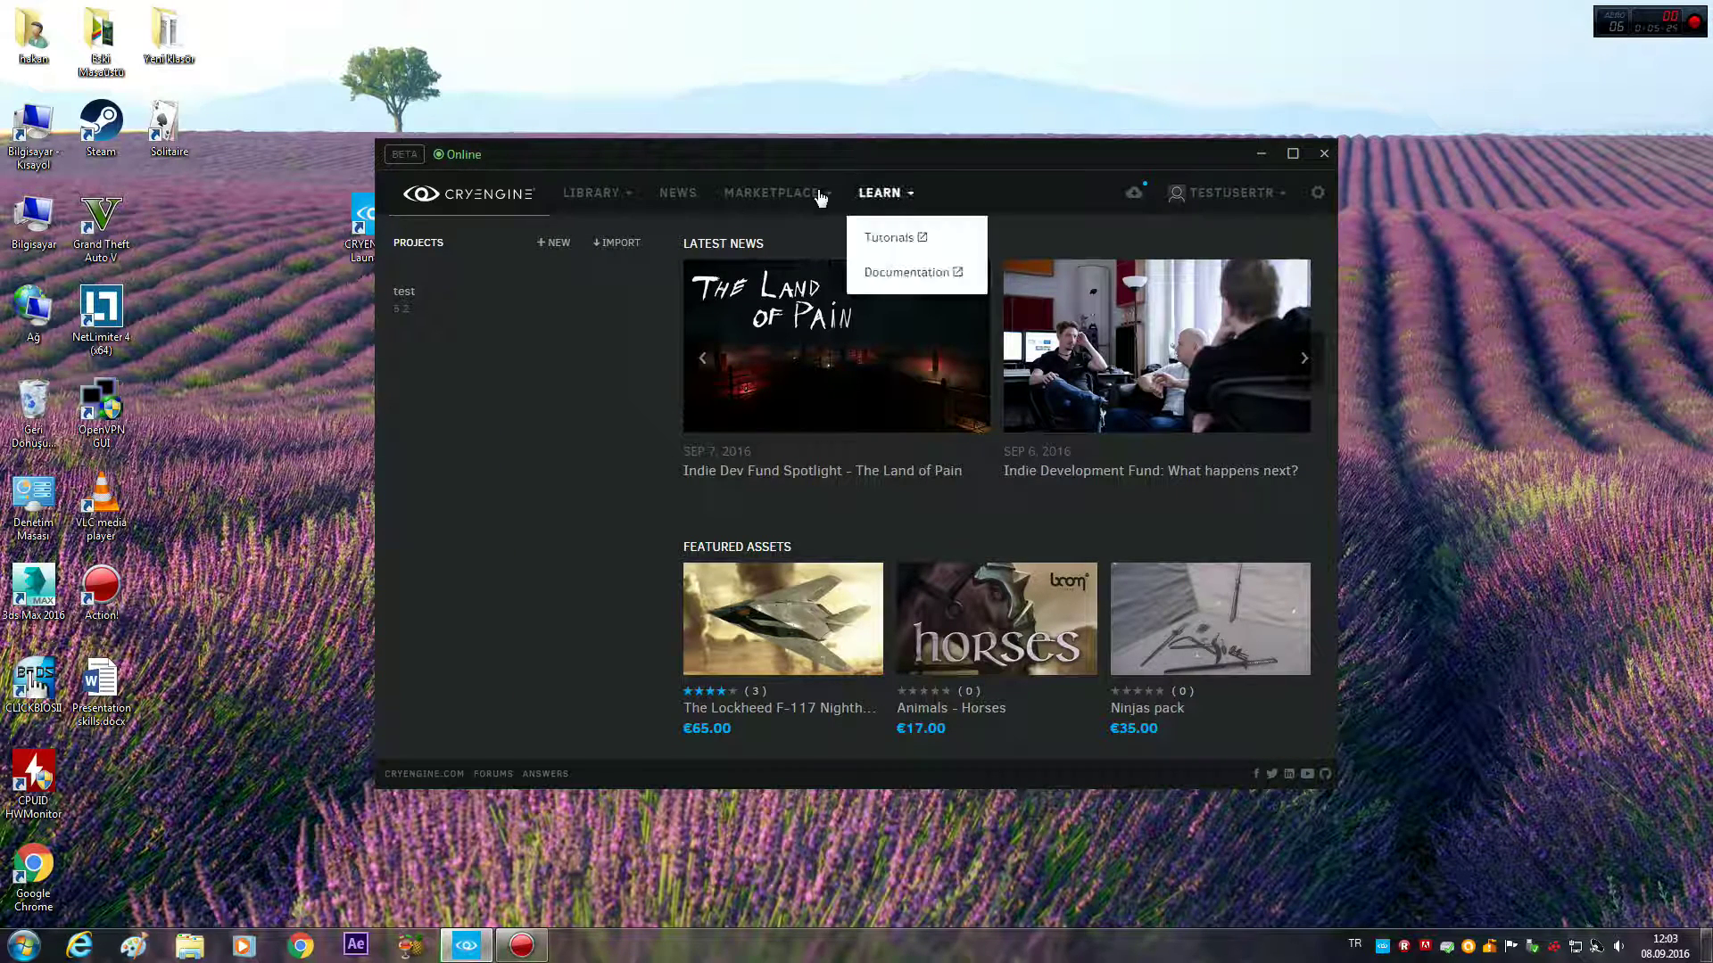
{"action": "mouse_move", "coordinate": [817, 192]}
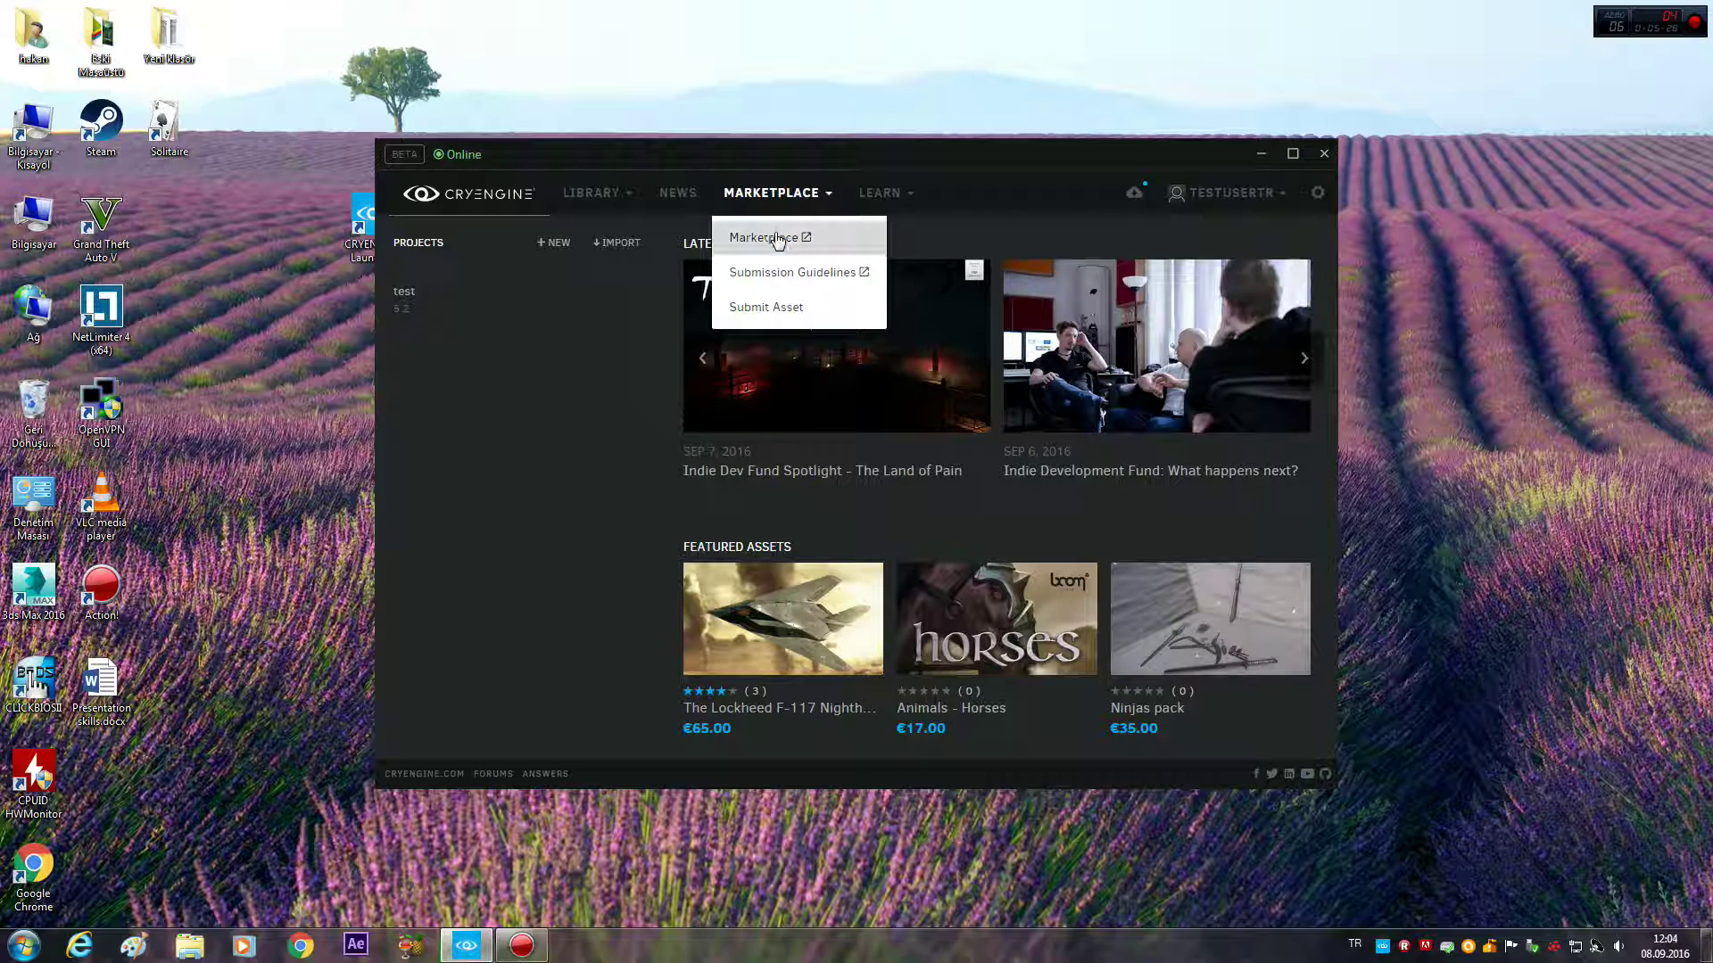
{"action": "left_click", "coordinate": [749, 238]}
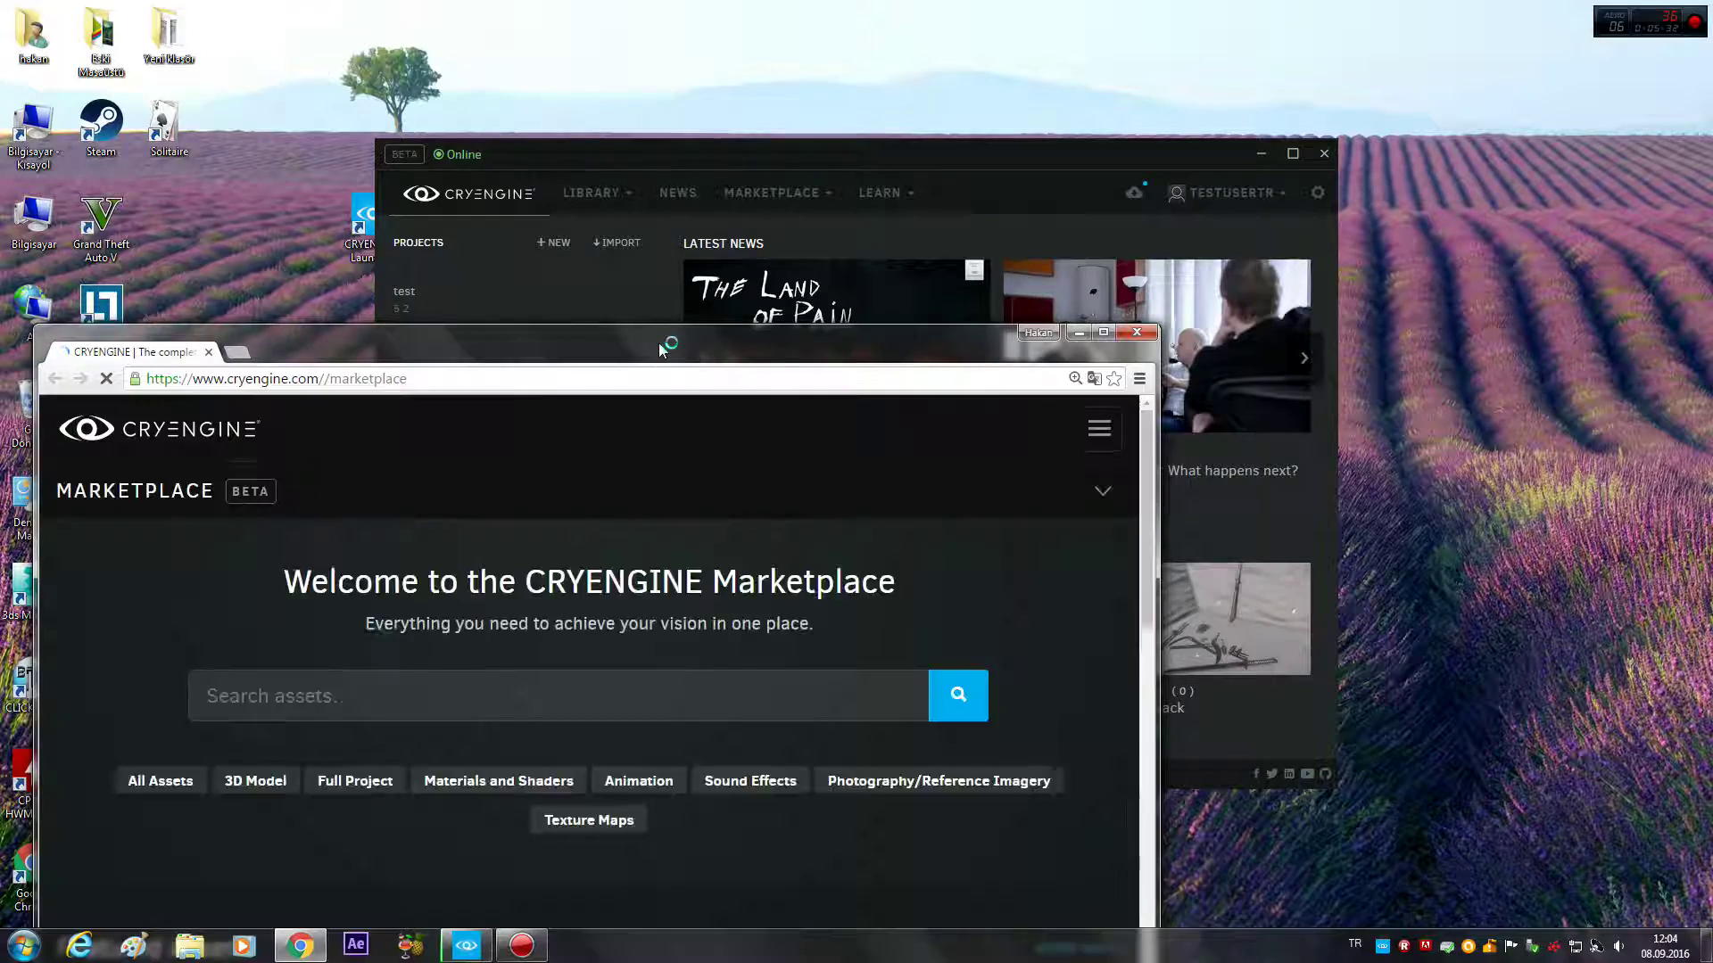
{"action": "double_click", "coordinate": [659, 342]}
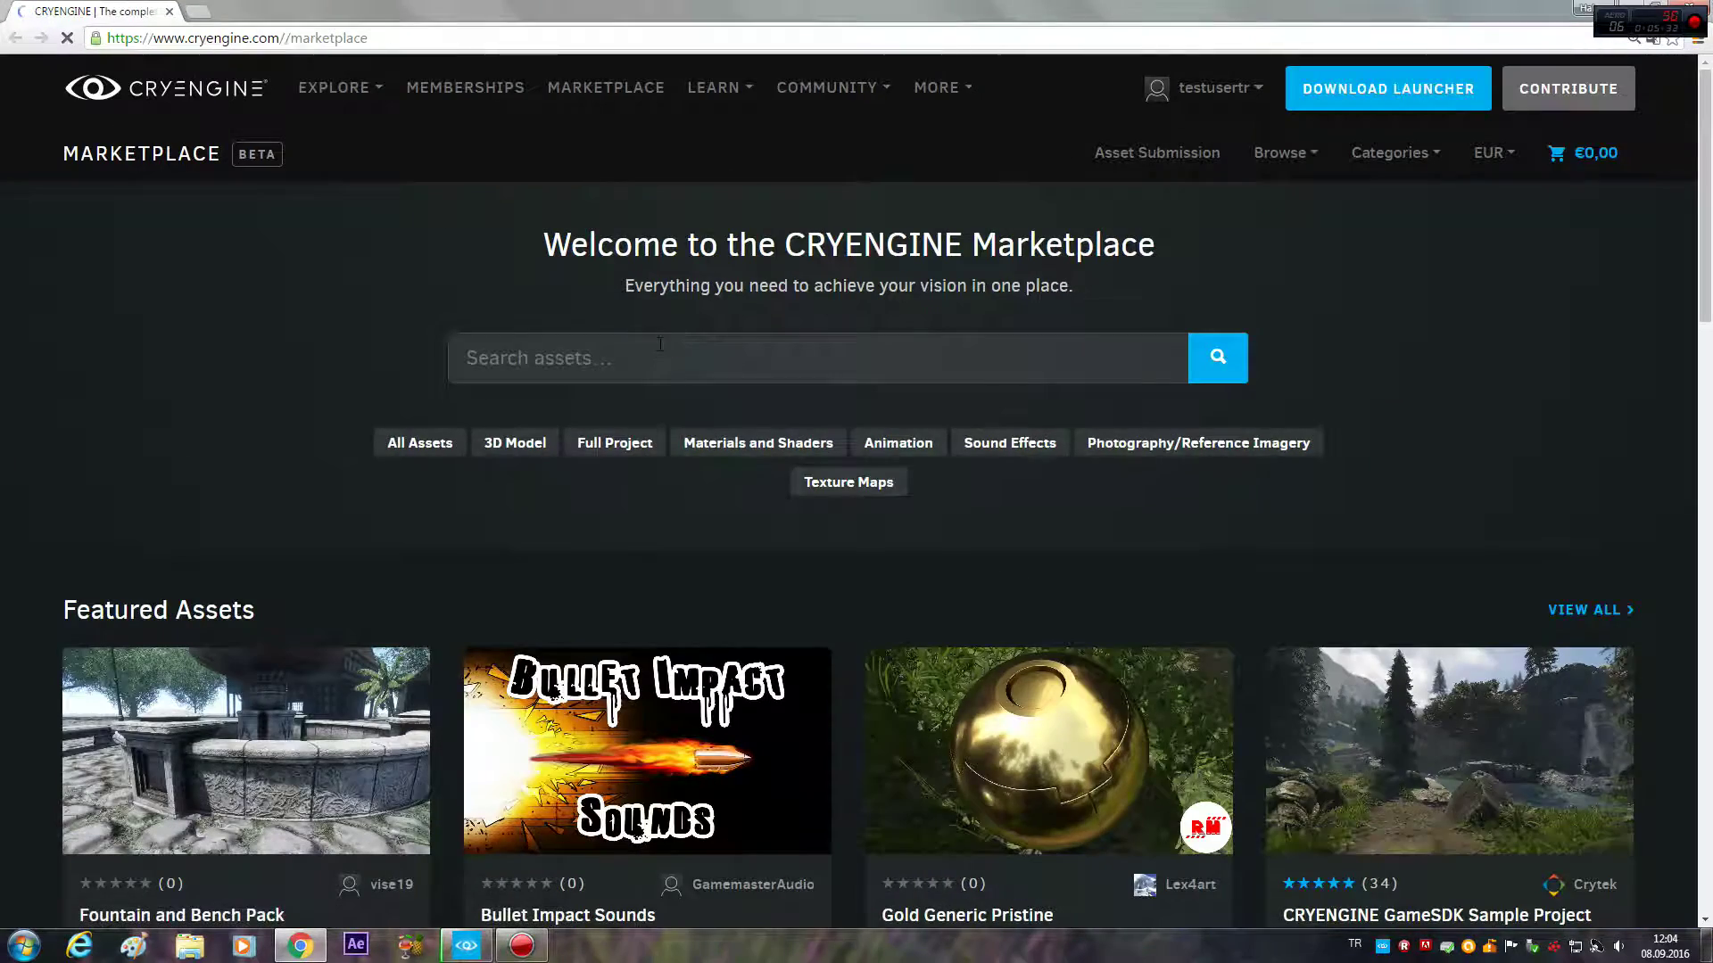
Step: Look through the featured and latest assets on the Marketplace home page
{"action": "scroll", "coordinate": [696, 274], "scroll_direction": "down", "scroll_amount": 4}
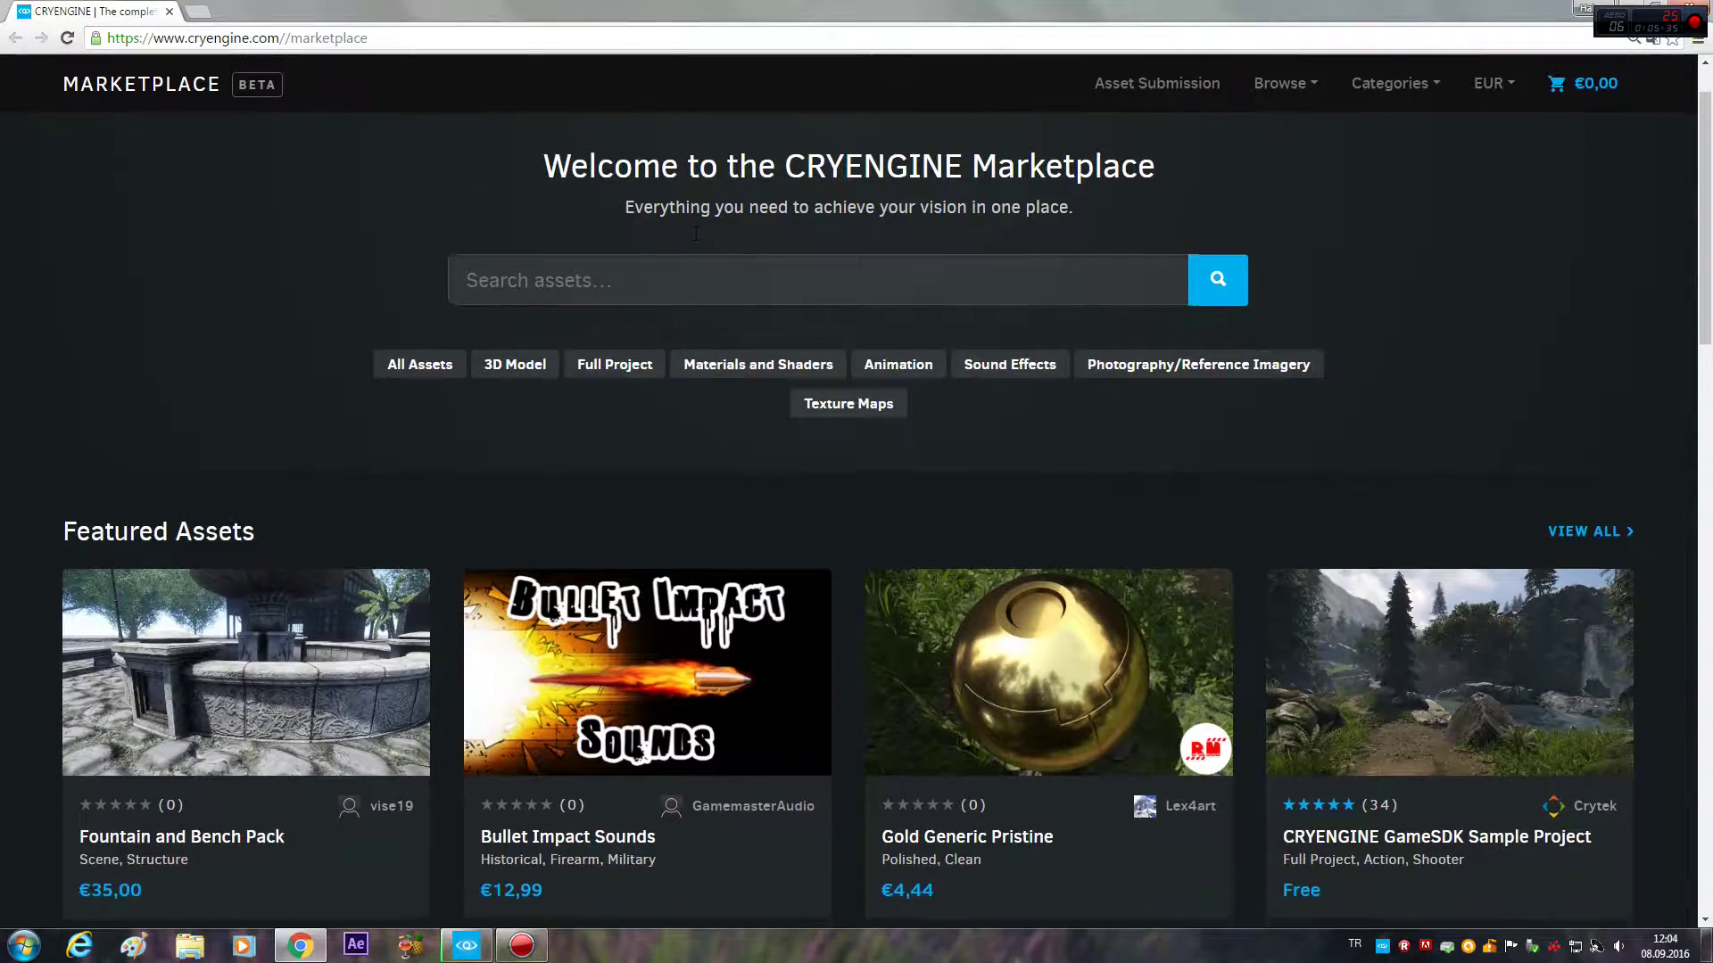
{"action": "scroll", "coordinate": [704, 272], "scroll_direction": "down", "scroll_amount": 1}
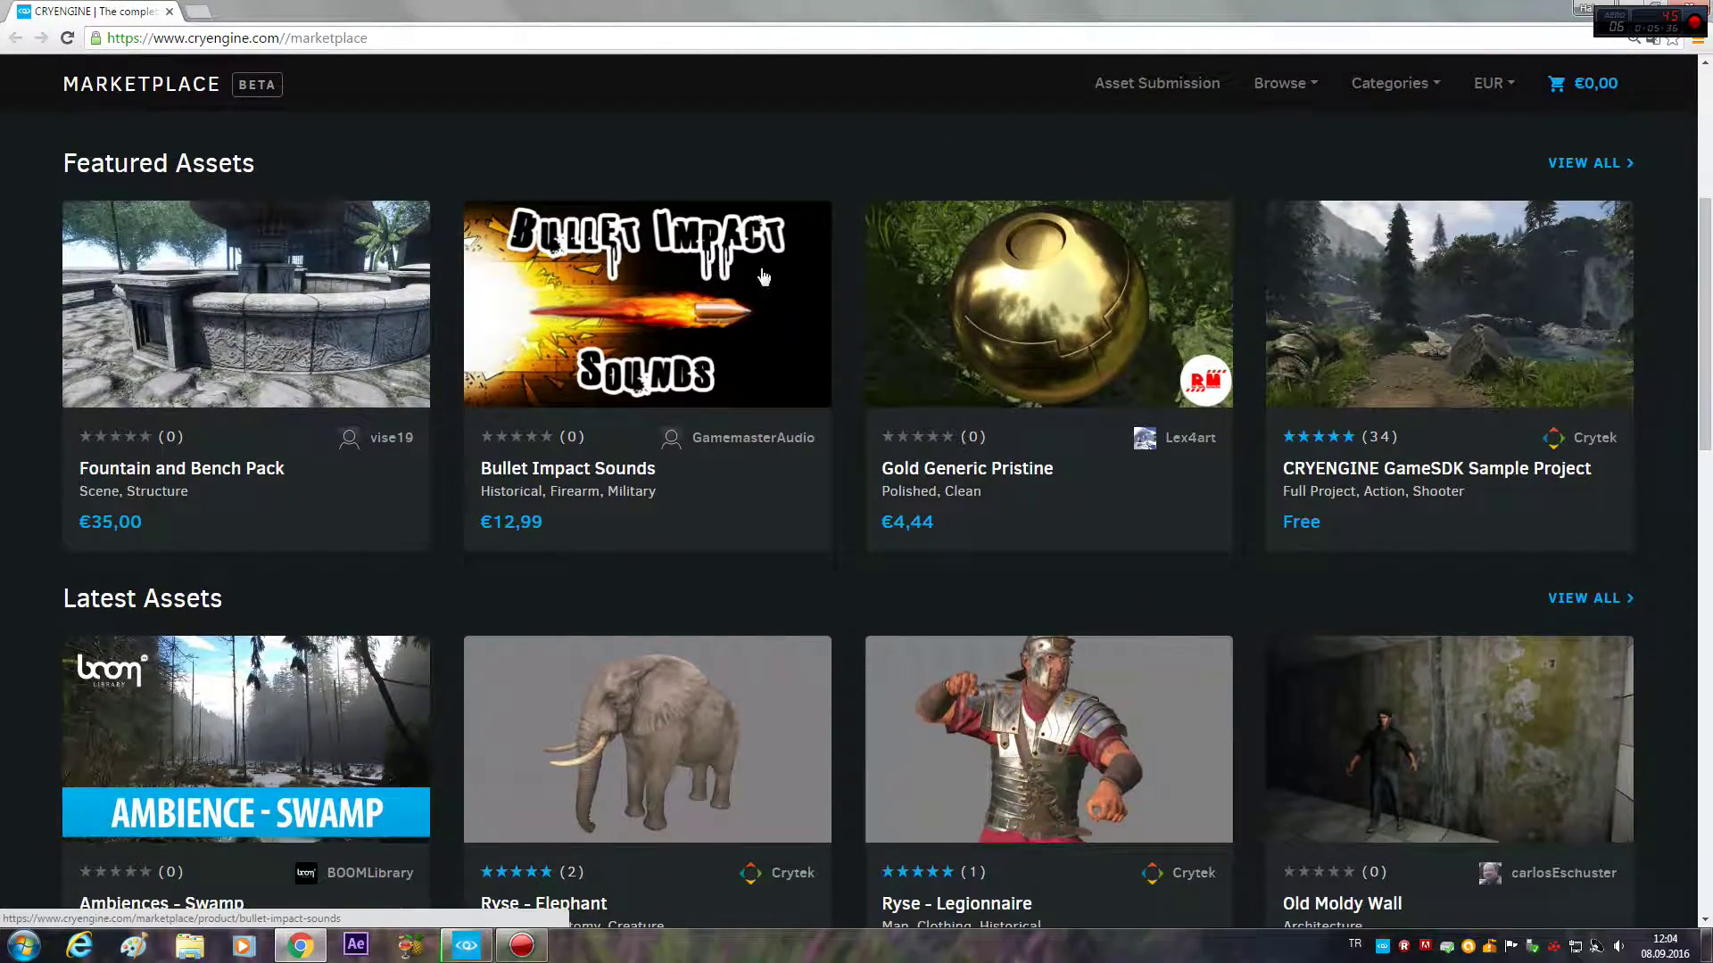
{"action": "scroll", "coordinate": [1147, 184], "scroll_direction": "down", "scroll_amount": 3}
{"action": "scroll", "coordinate": [1147, 184], "scroll_direction": "down", "scroll_amount": 5}
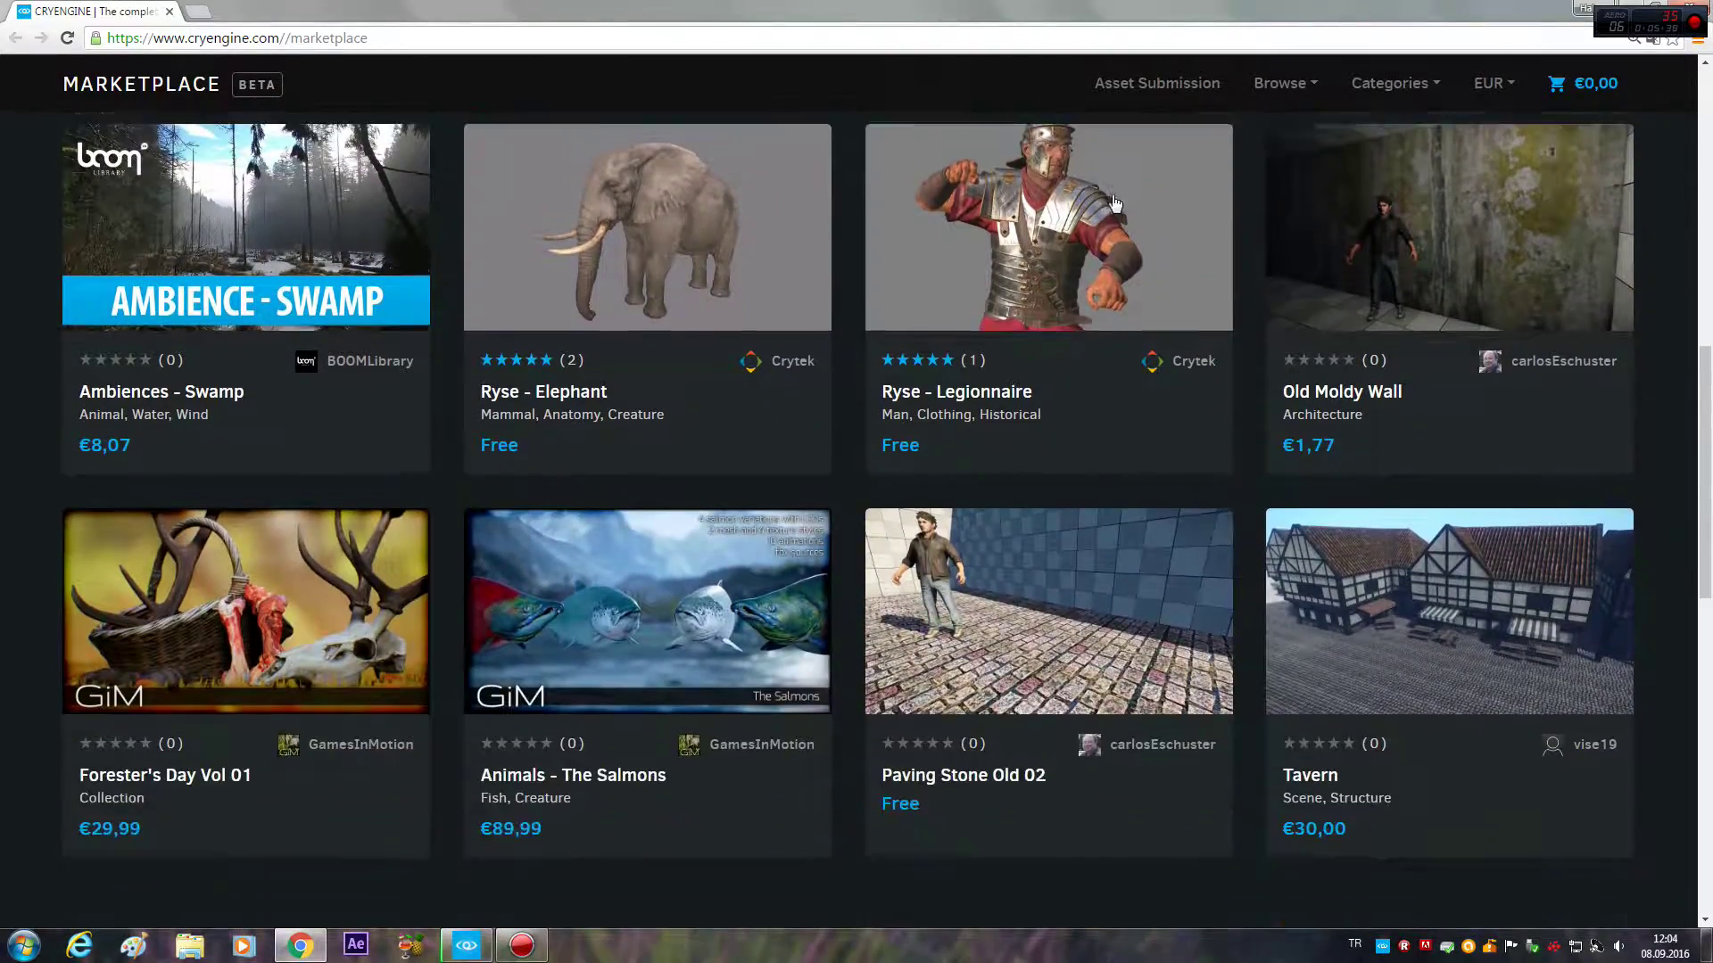
{"action": "scroll", "coordinate": [1165, 357], "scroll_direction": "up", "scroll_amount": 5}
{"action": "scroll", "coordinate": [1165, 350], "scroll_direction": "up", "scroll_amount": 8}
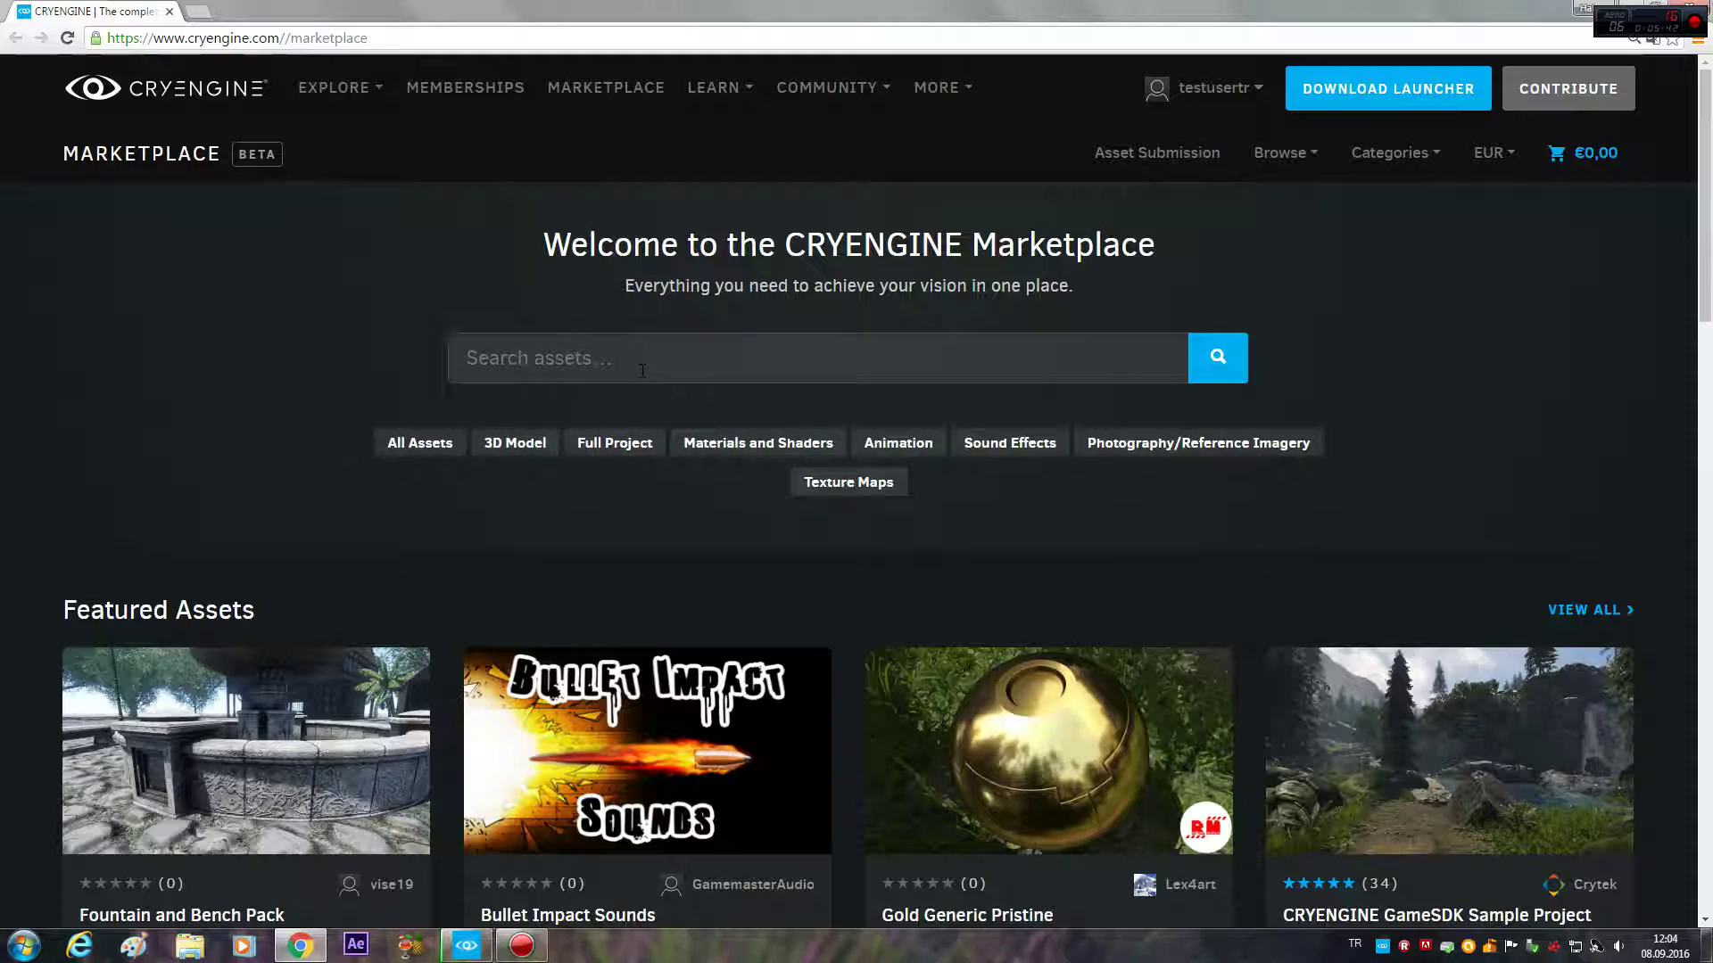
{"action": "scroll", "coordinate": [644, 370], "scroll_direction": "down", "scroll_amount": 15}
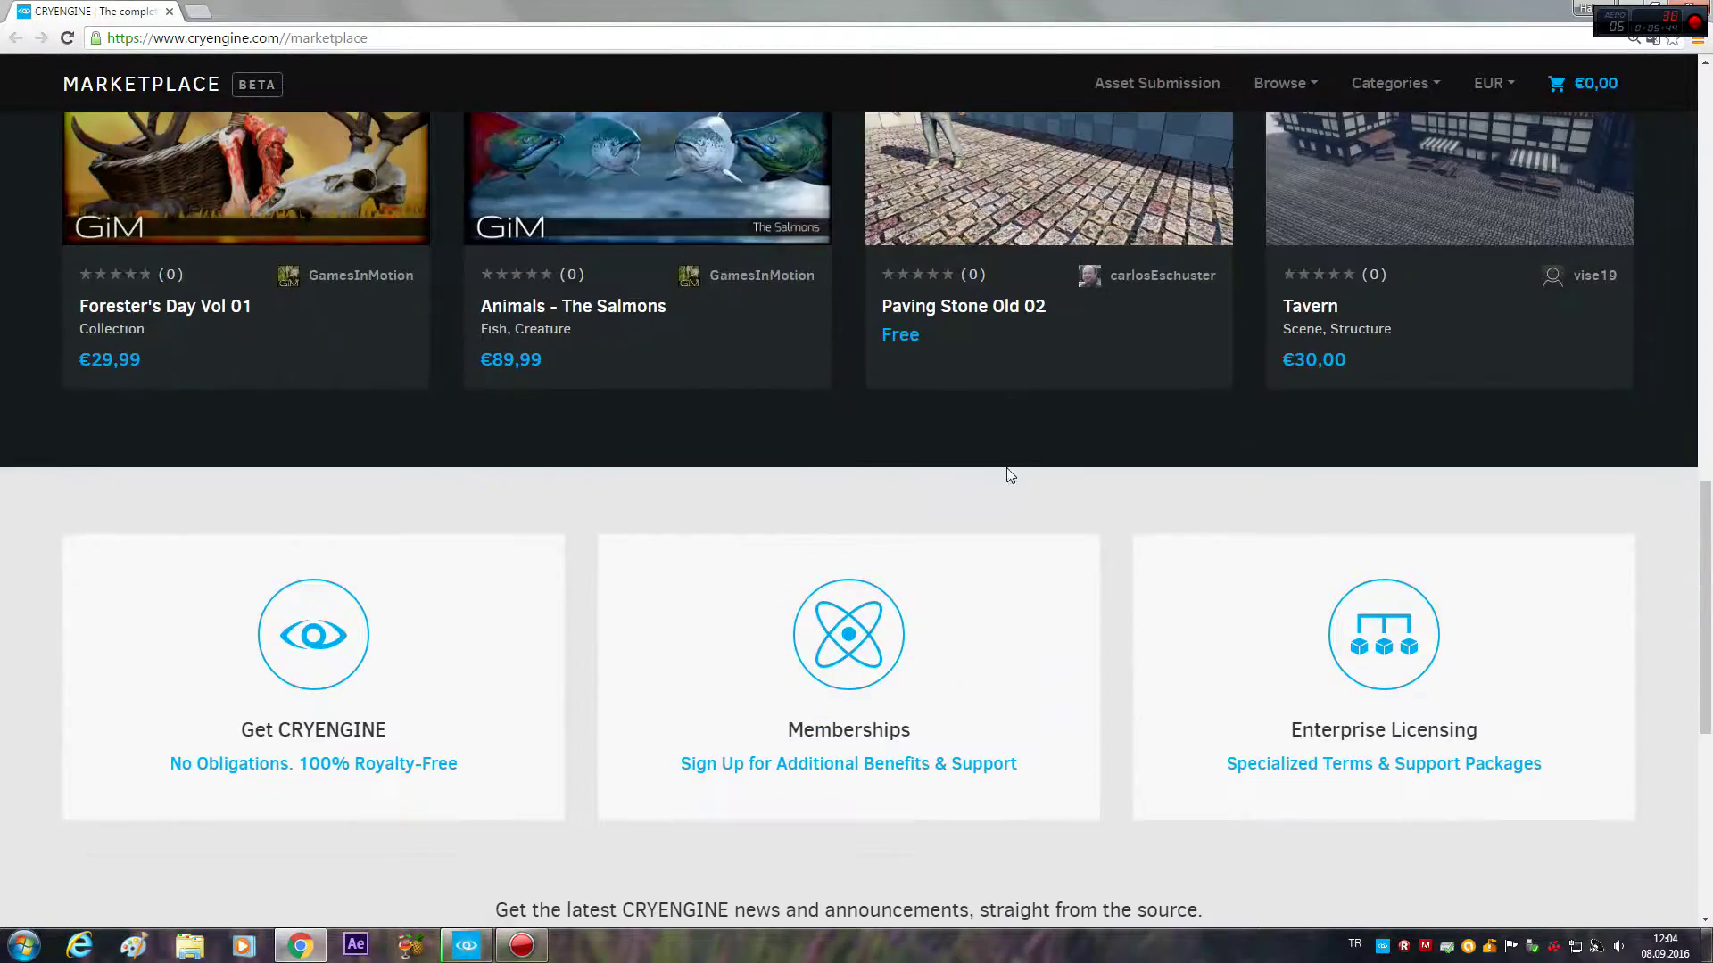
{"action": "scroll", "coordinate": [1009, 474], "scroll_direction": "up", "scroll_amount": 10}
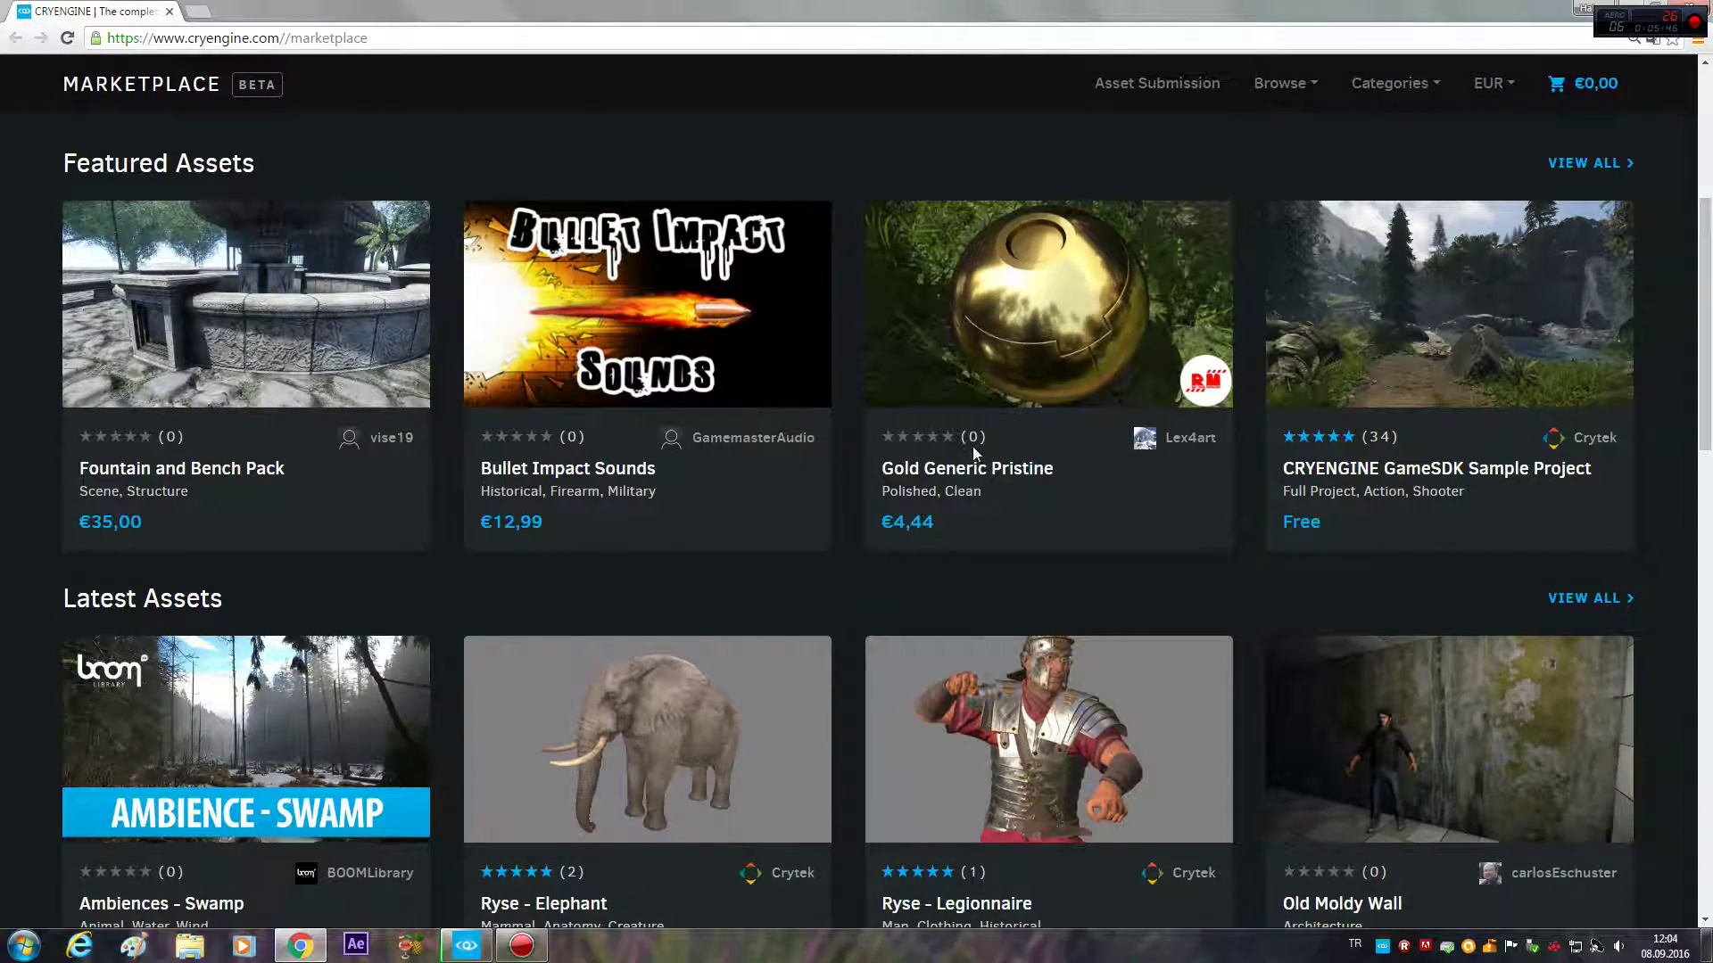
{"action": "scroll", "coordinate": [644, 608], "scroll_direction": "up", "scroll_amount": 2}
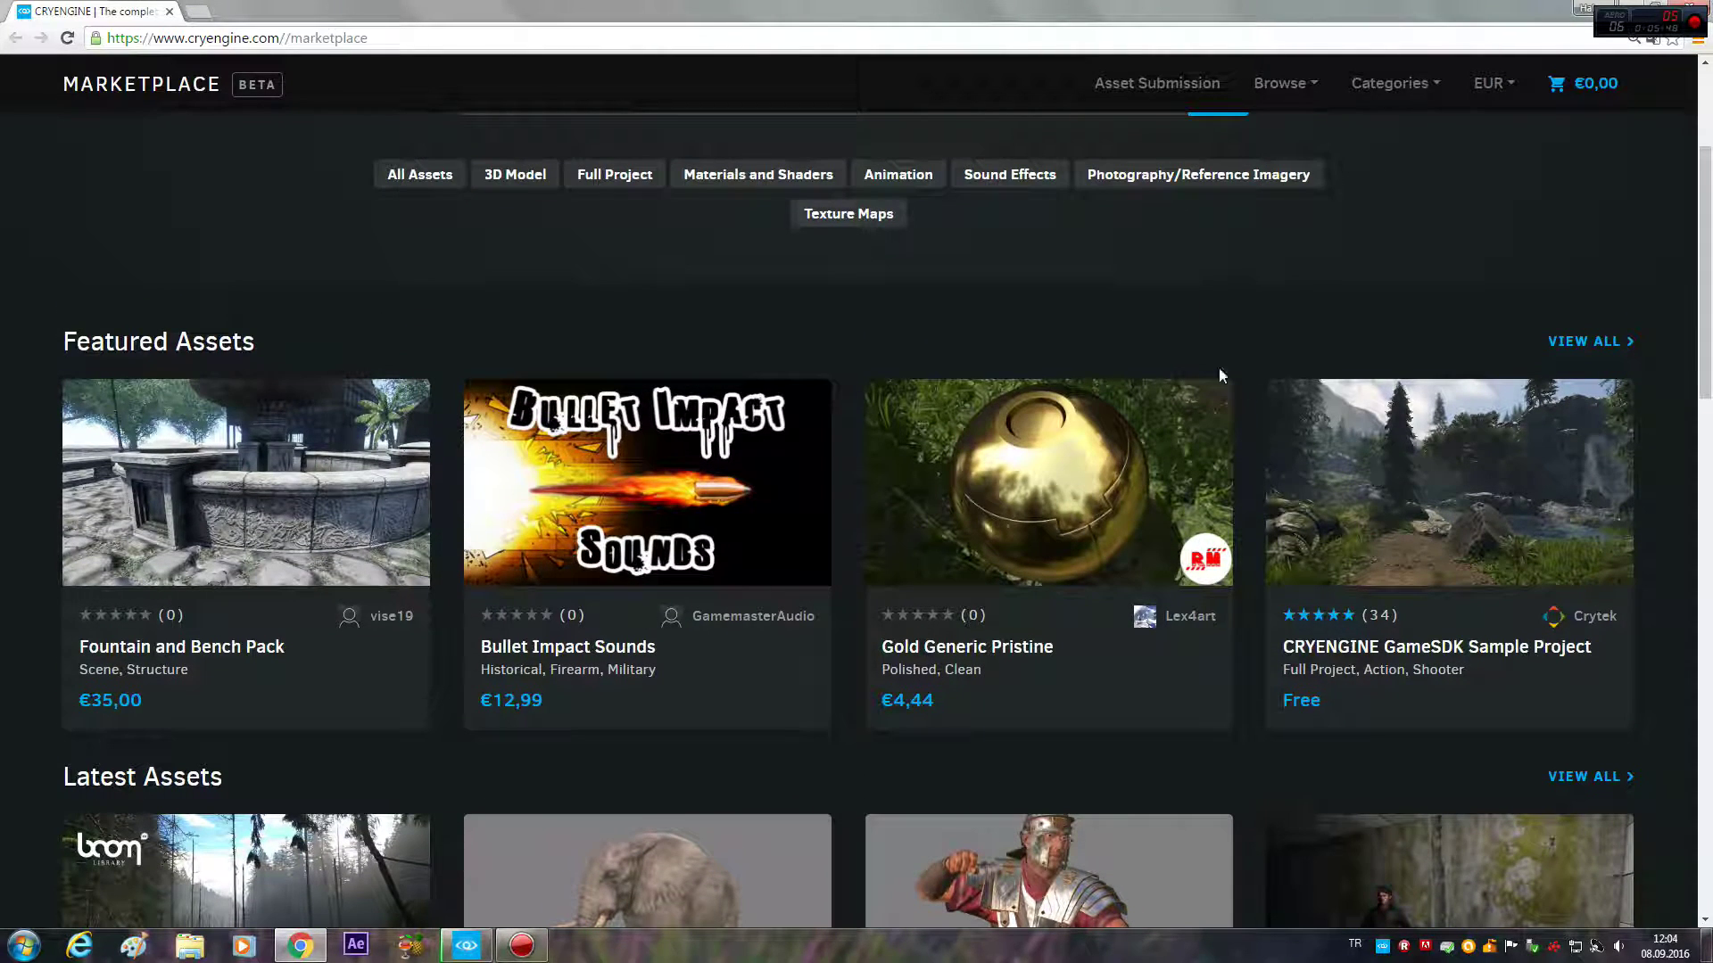
{"action": "scroll", "coordinate": [612, 172], "scroll_direction": "up", "scroll_amount": 1}
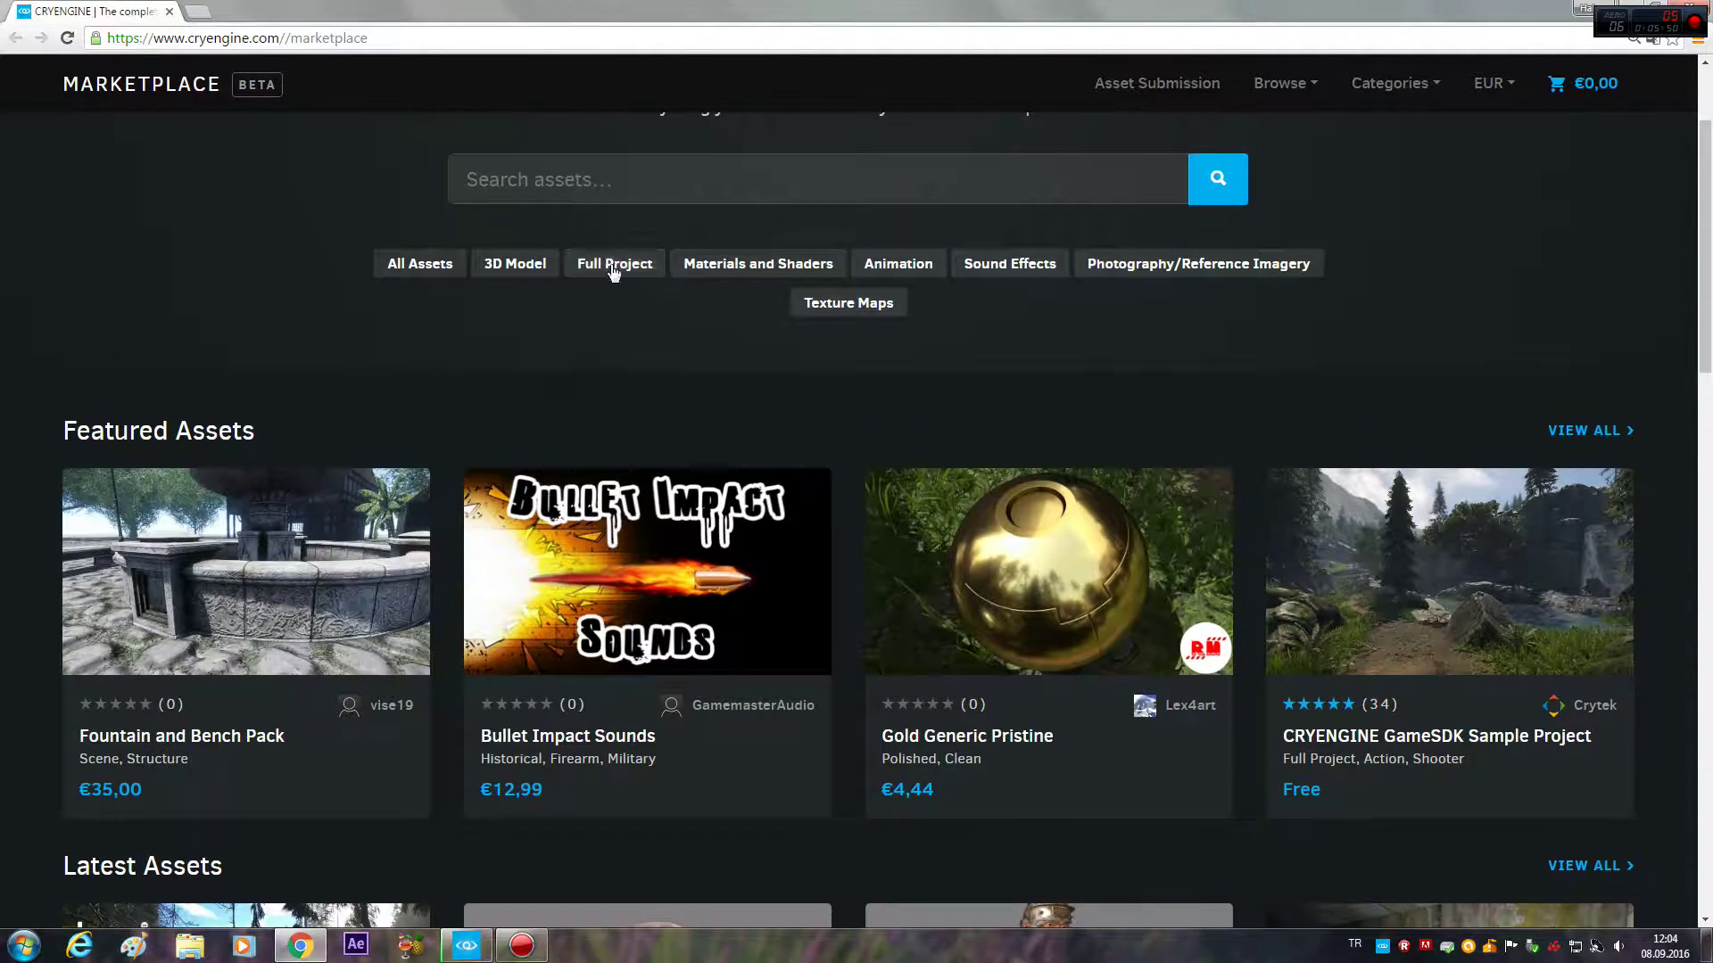
Step: Open the 3D Model category and look through its first page of assets
{"action": "left_click", "coordinate": [533, 267]}
{"action": "scroll", "coordinate": [617, 357], "scroll_direction": "down", "scroll_amount": 5}
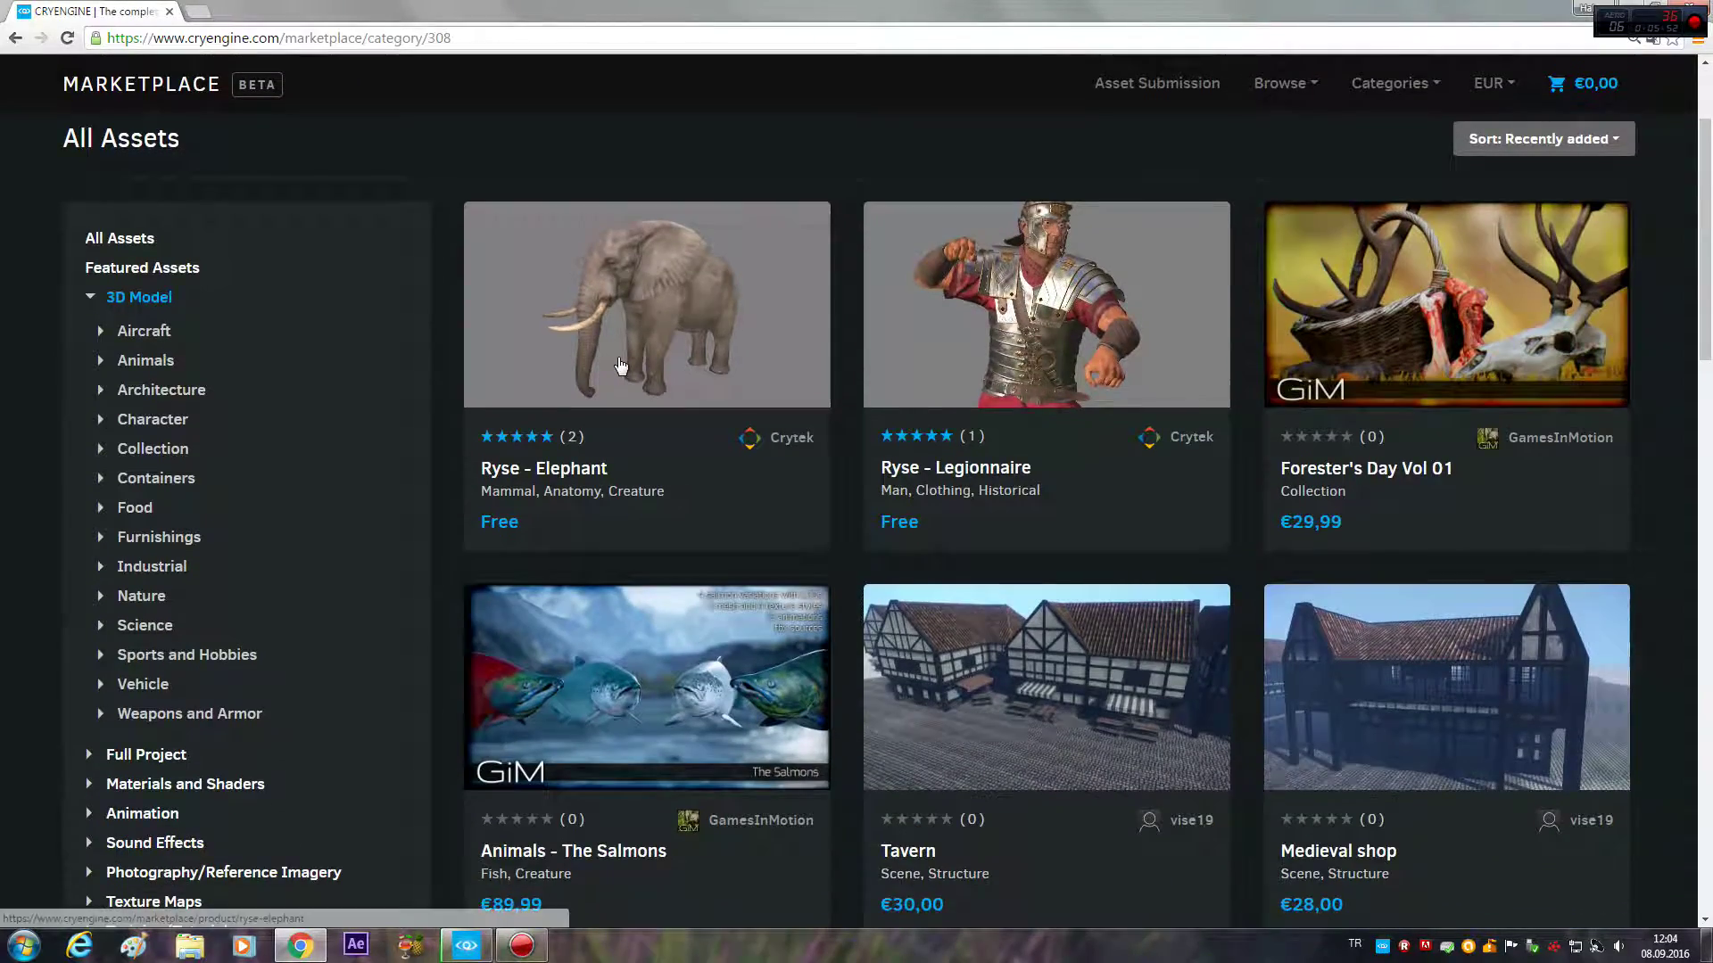
{"action": "scroll", "coordinate": [622, 362], "scroll_direction": "down", "scroll_amount": 8}
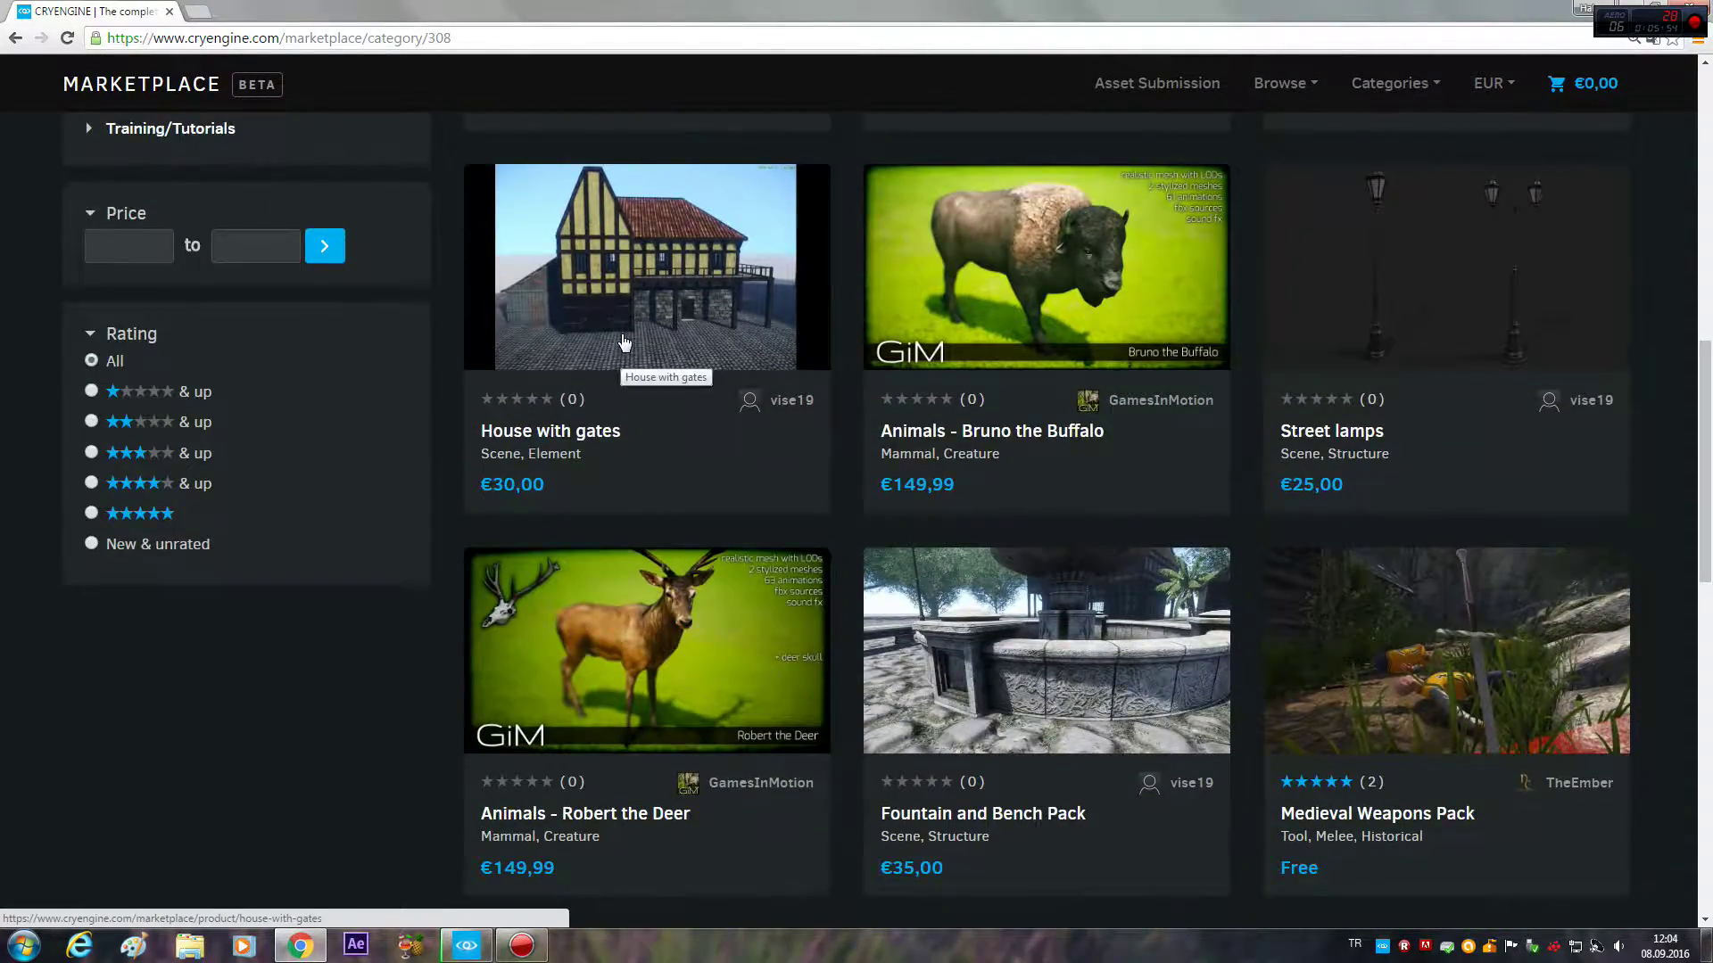
{"action": "scroll", "coordinate": [625, 328], "scroll_direction": "down", "scroll_amount": 6}
{"action": "scroll", "coordinate": [616, 384], "scroll_direction": "up", "scroll_amount": 1}
Step: Go to page 2 of the 3D Model category and examine the listed assets
{"action": "left_click", "coordinate": [534, 425]}
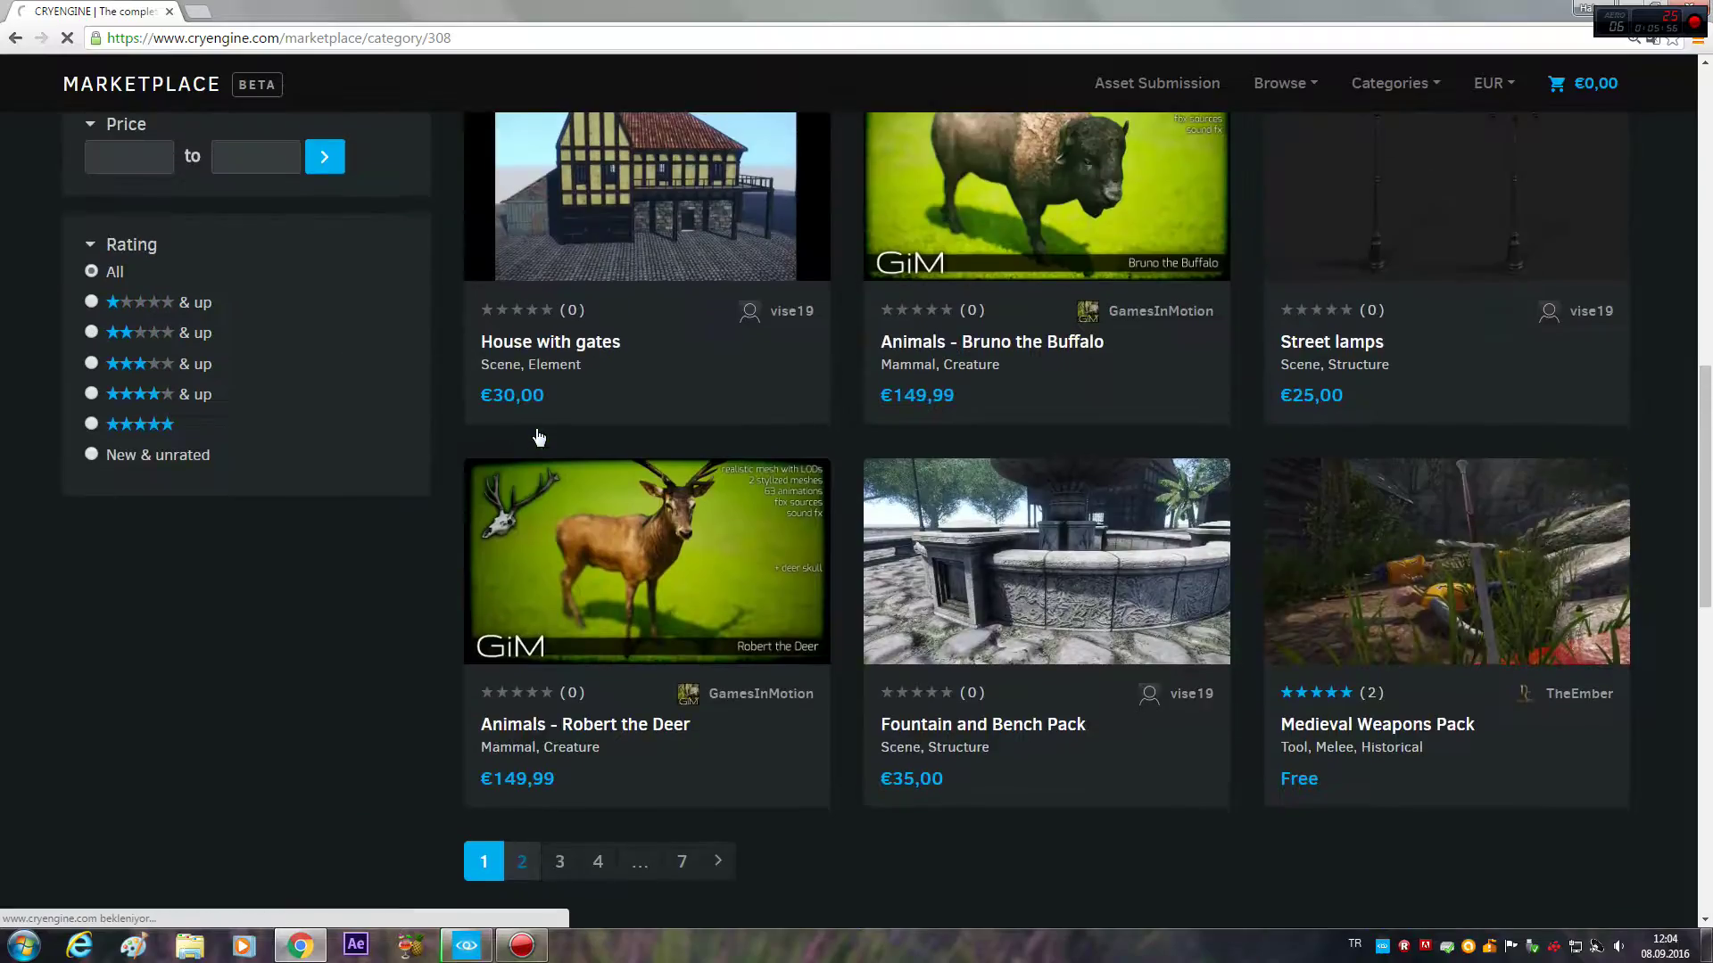
{"action": "scroll", "coordinate": [1151, 507], "scroll_direction": "down", "scroll_amount": 4}
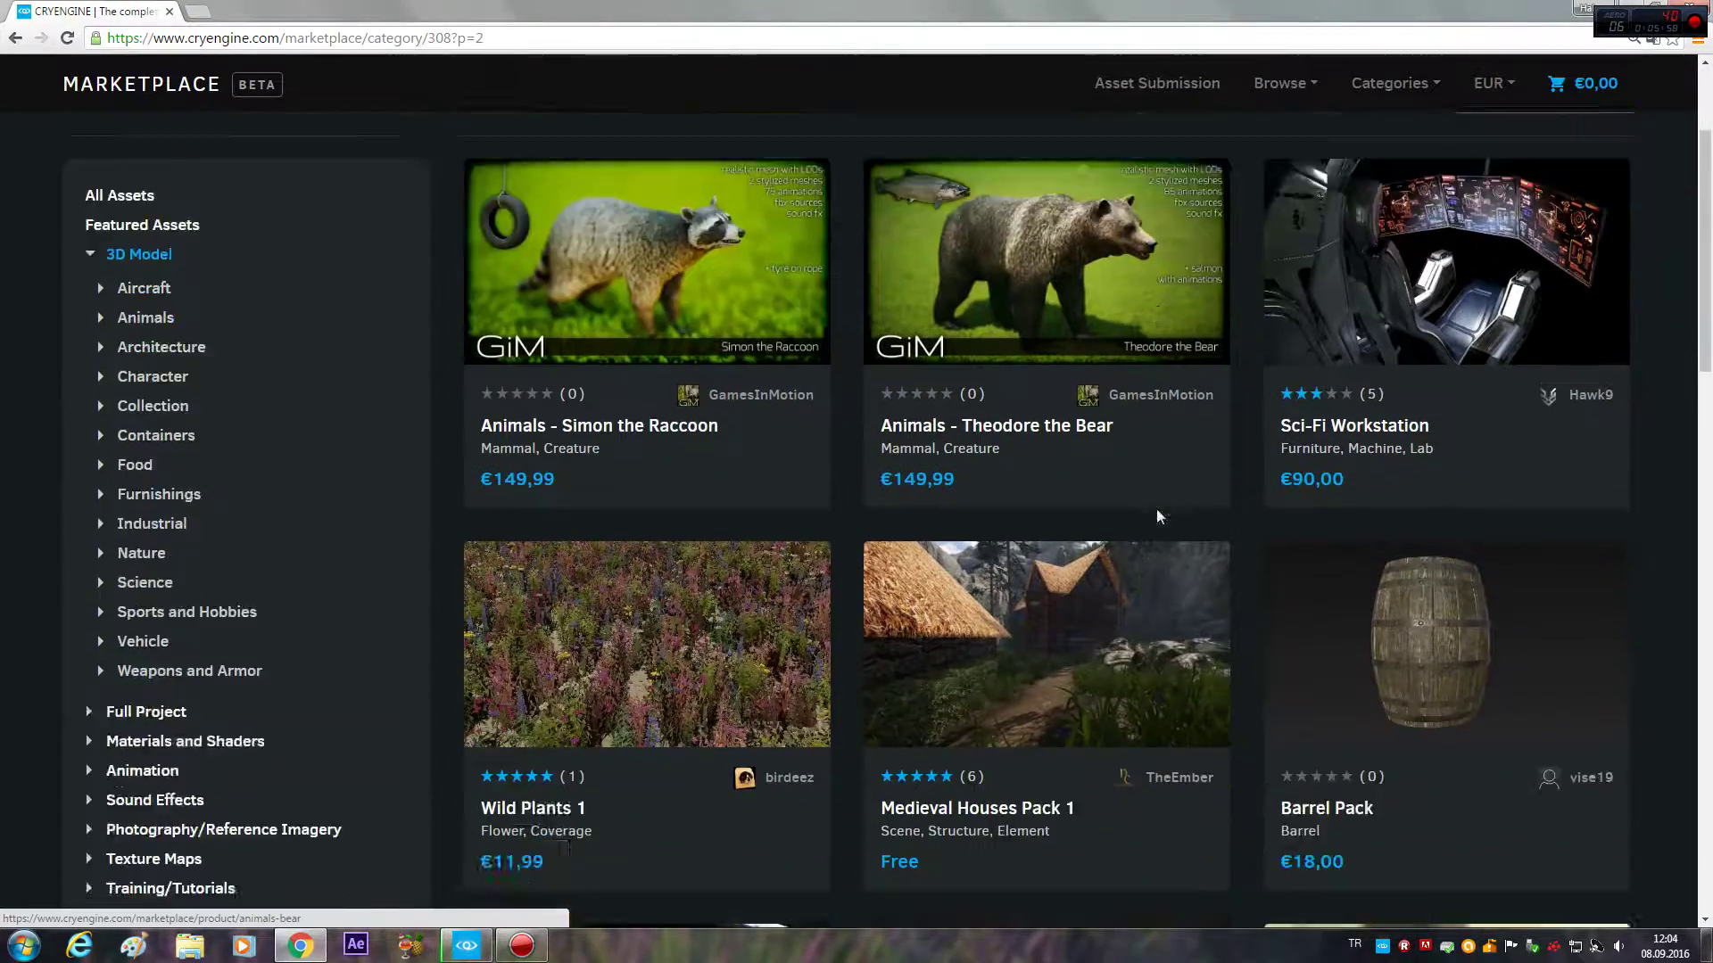
{"action": "scroll", "coordinate": [952, 584], "scroll_direction": "down", "scroll_amount": 7}
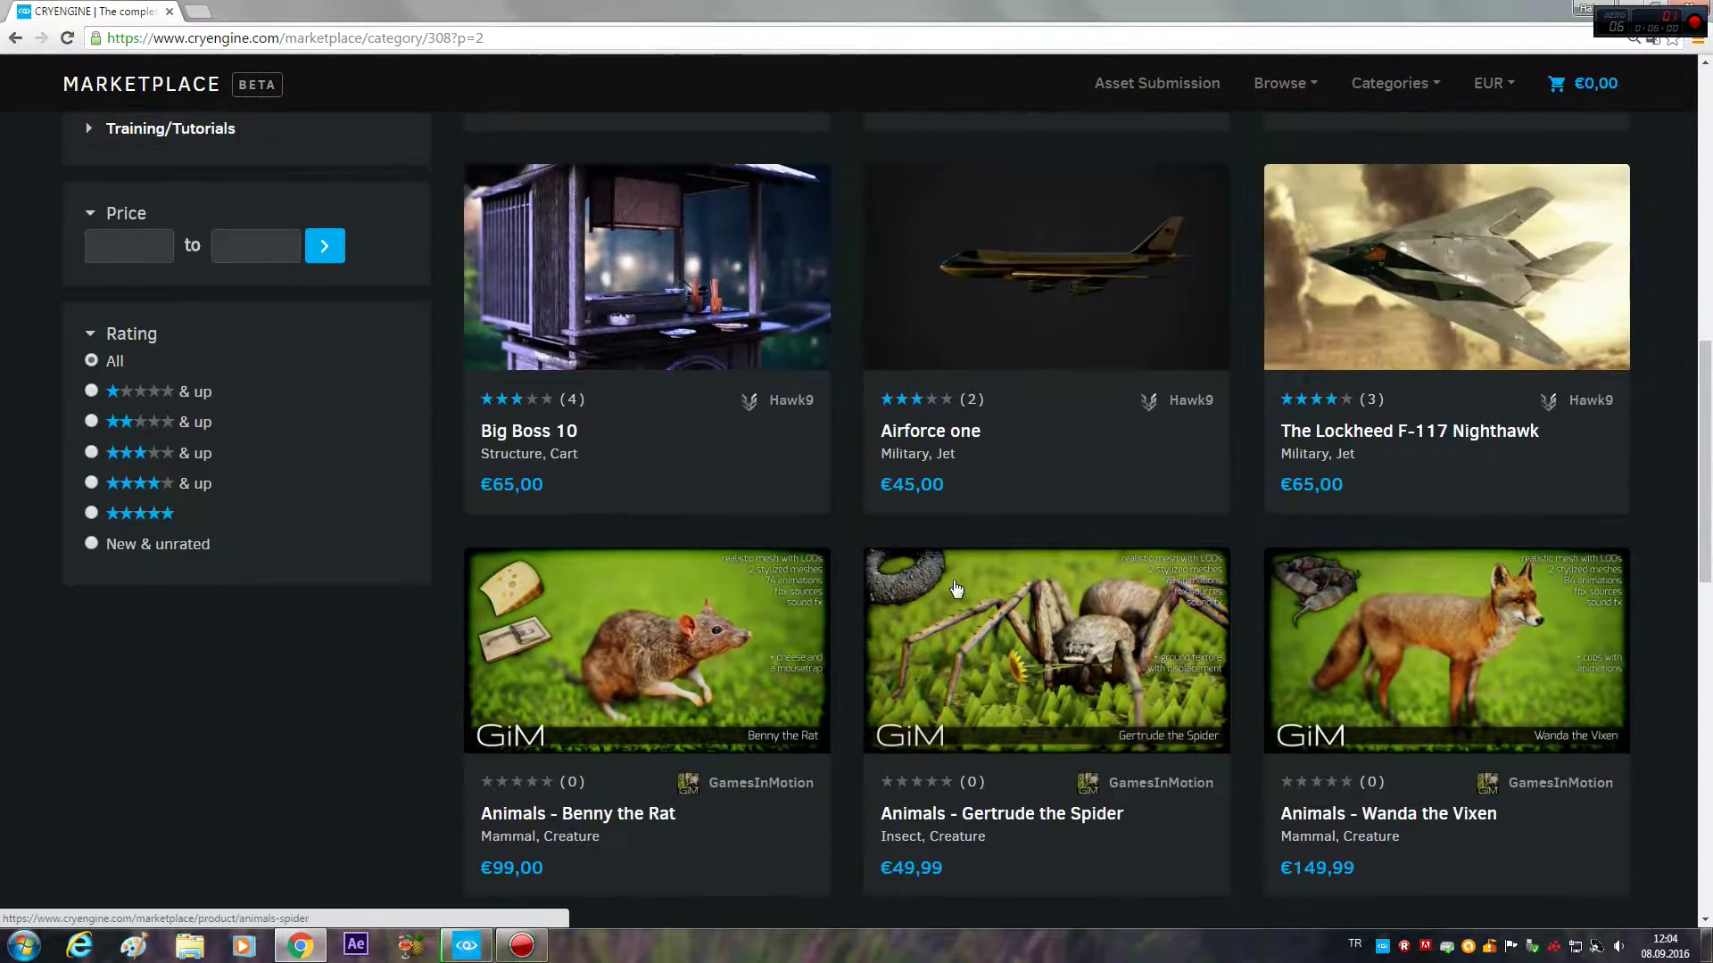
Step: Go to page 3 of the 3D Model category and examine the listed assets
{"action": "scroll", "coordinate": [784, 604], "scroll_direction": "down", "scroll_amount": 2}
{"action": "scroll", "coordinate": [784, 604], "scroll_direction": "up", "scroll_amount": 2}
{"action": "scroll", "coordinate": [784, 612], "scroll_direction": "down", "scroll_amount": 1}
{"action": "left_click", "coordinate": [603, 861]}
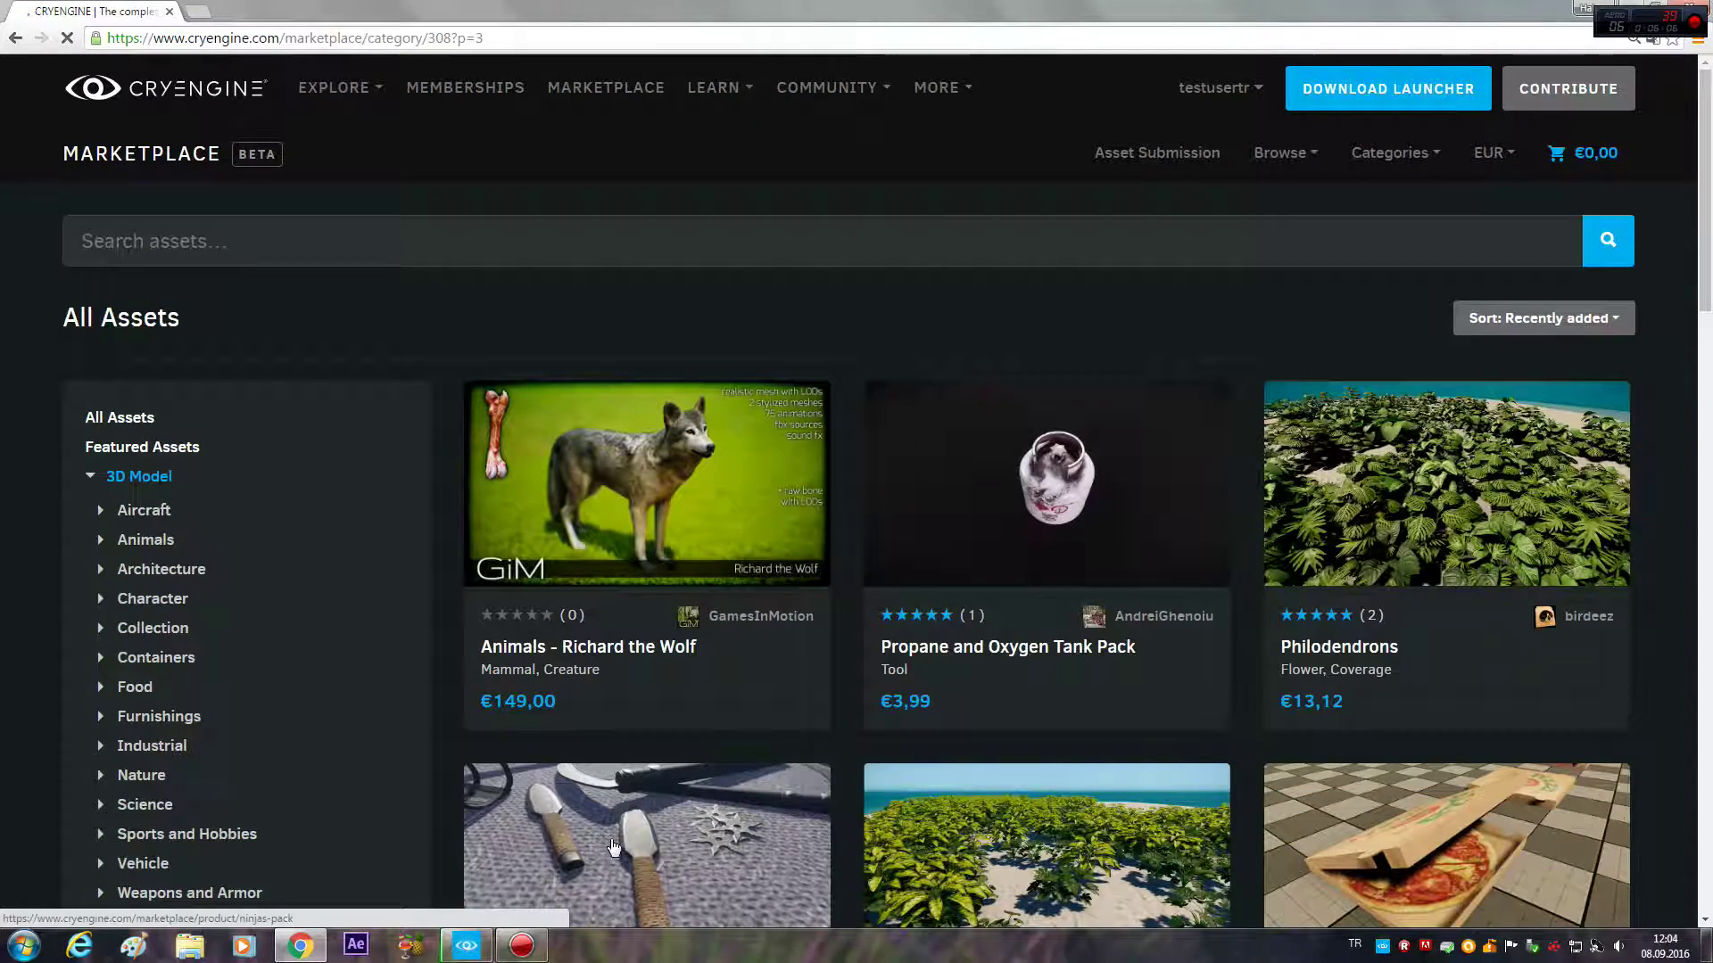
{"action": "scroll", "coordinate": [608, 829], "scroll_direction": "down", "scroll_amount": 5}
{"action": "scroll", "coordinate": [611, 808], "scroll_direction": "down", "scroll_amount": 10}
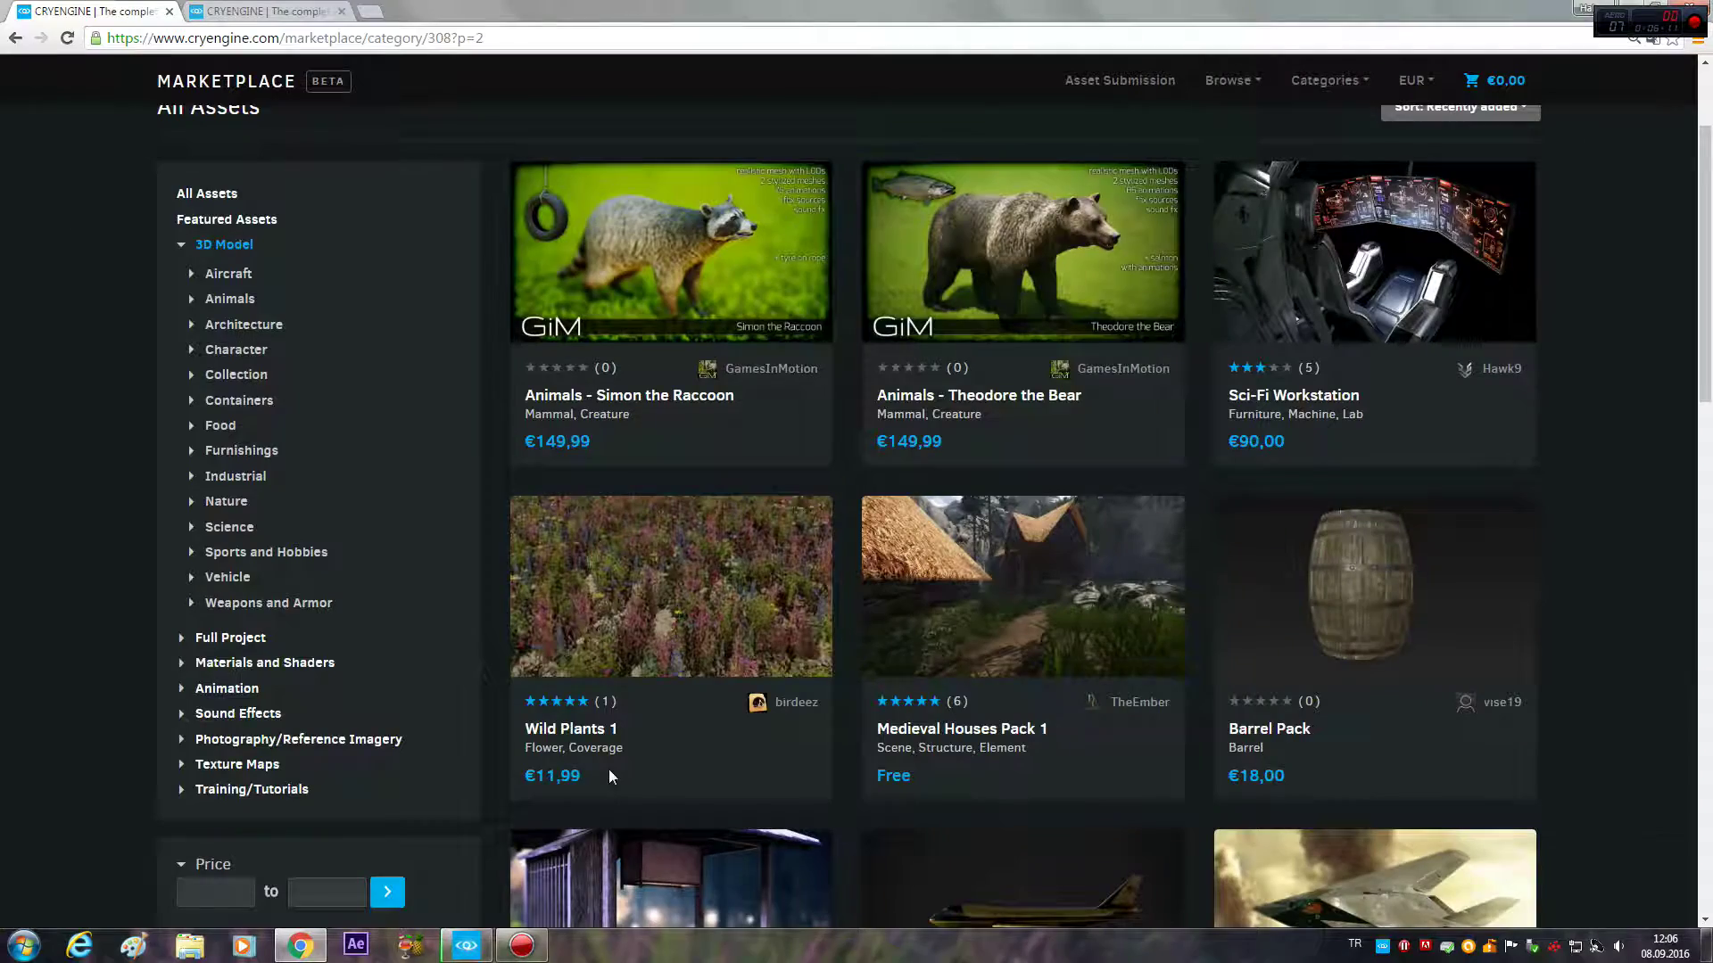
Step: Open the Architecture category, browse to its second page and open the free Harbour Buildings asset
{"action": "left_click", "coordinate": [264, 328]}
{"action": "scroll", "coordinate": [660, 364], "scroll_direction": "down", "scroll_amount": 6}
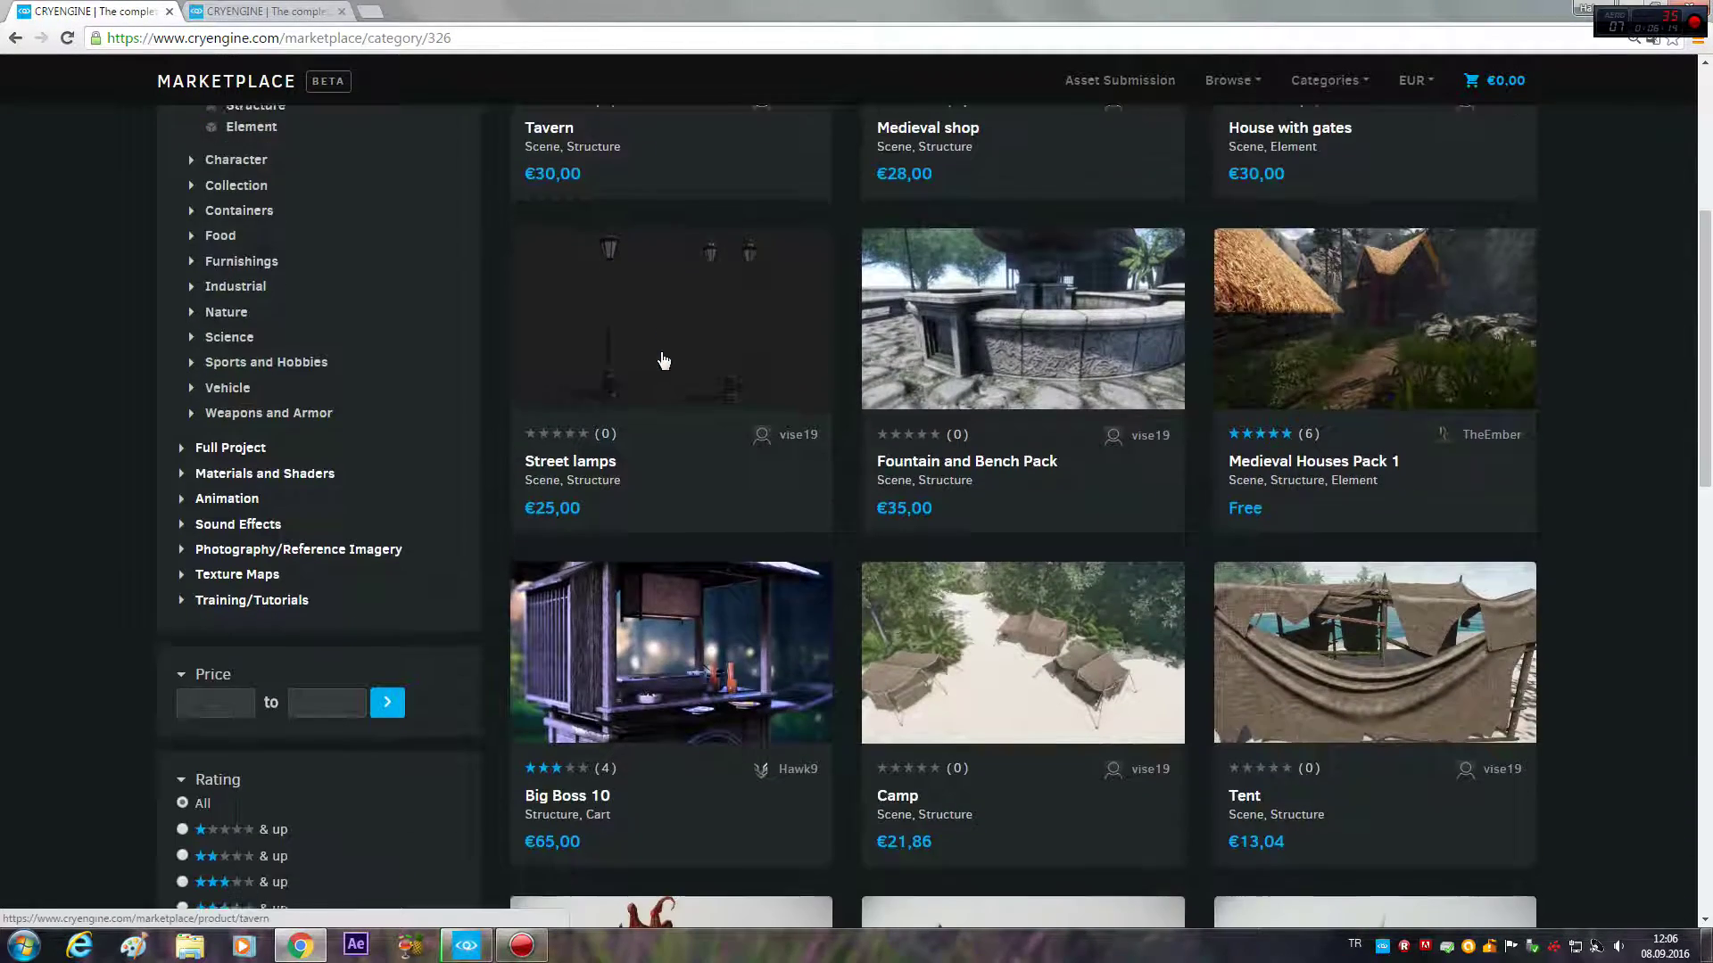
{"action": "scroll", "coordinate": [671, 457], "scroll_direction": "down", "scroll_amount": 2}
{"action": "left_click", "coordinate": [563, 712]}
{"action": "scroll", "coordinate": [660, 528], "scroll_direction": "down", "scroll_amount": 5}
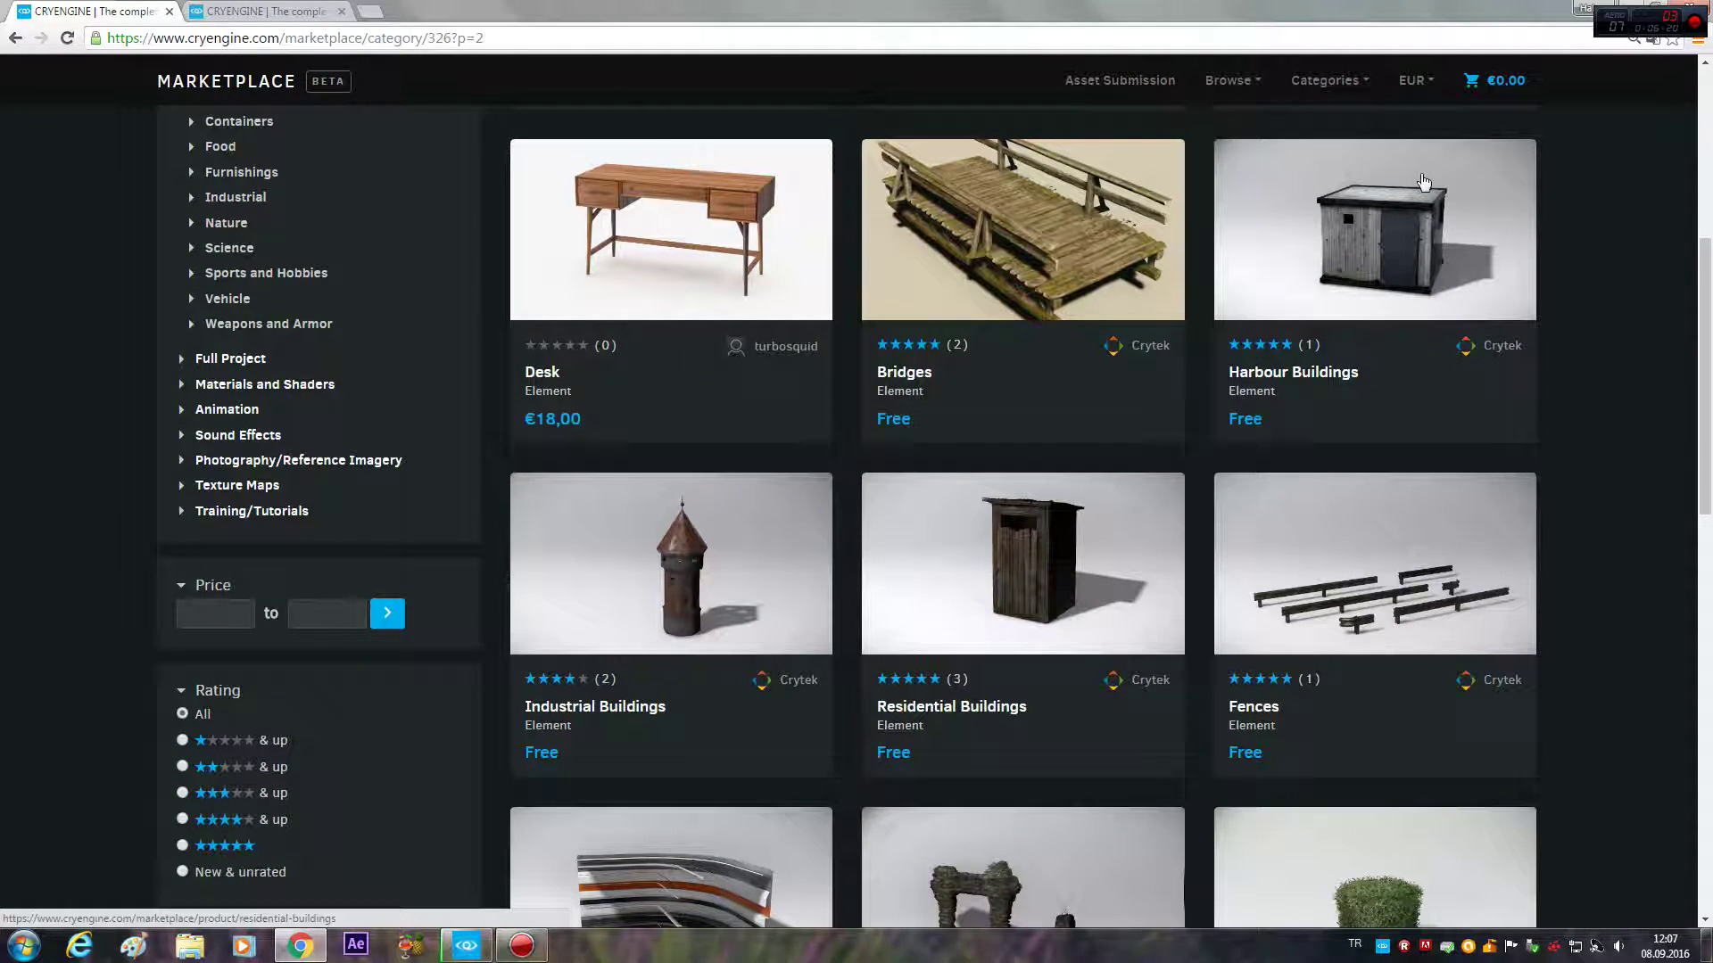
{"action": "left_click", "coordinate": [1343, 265]}
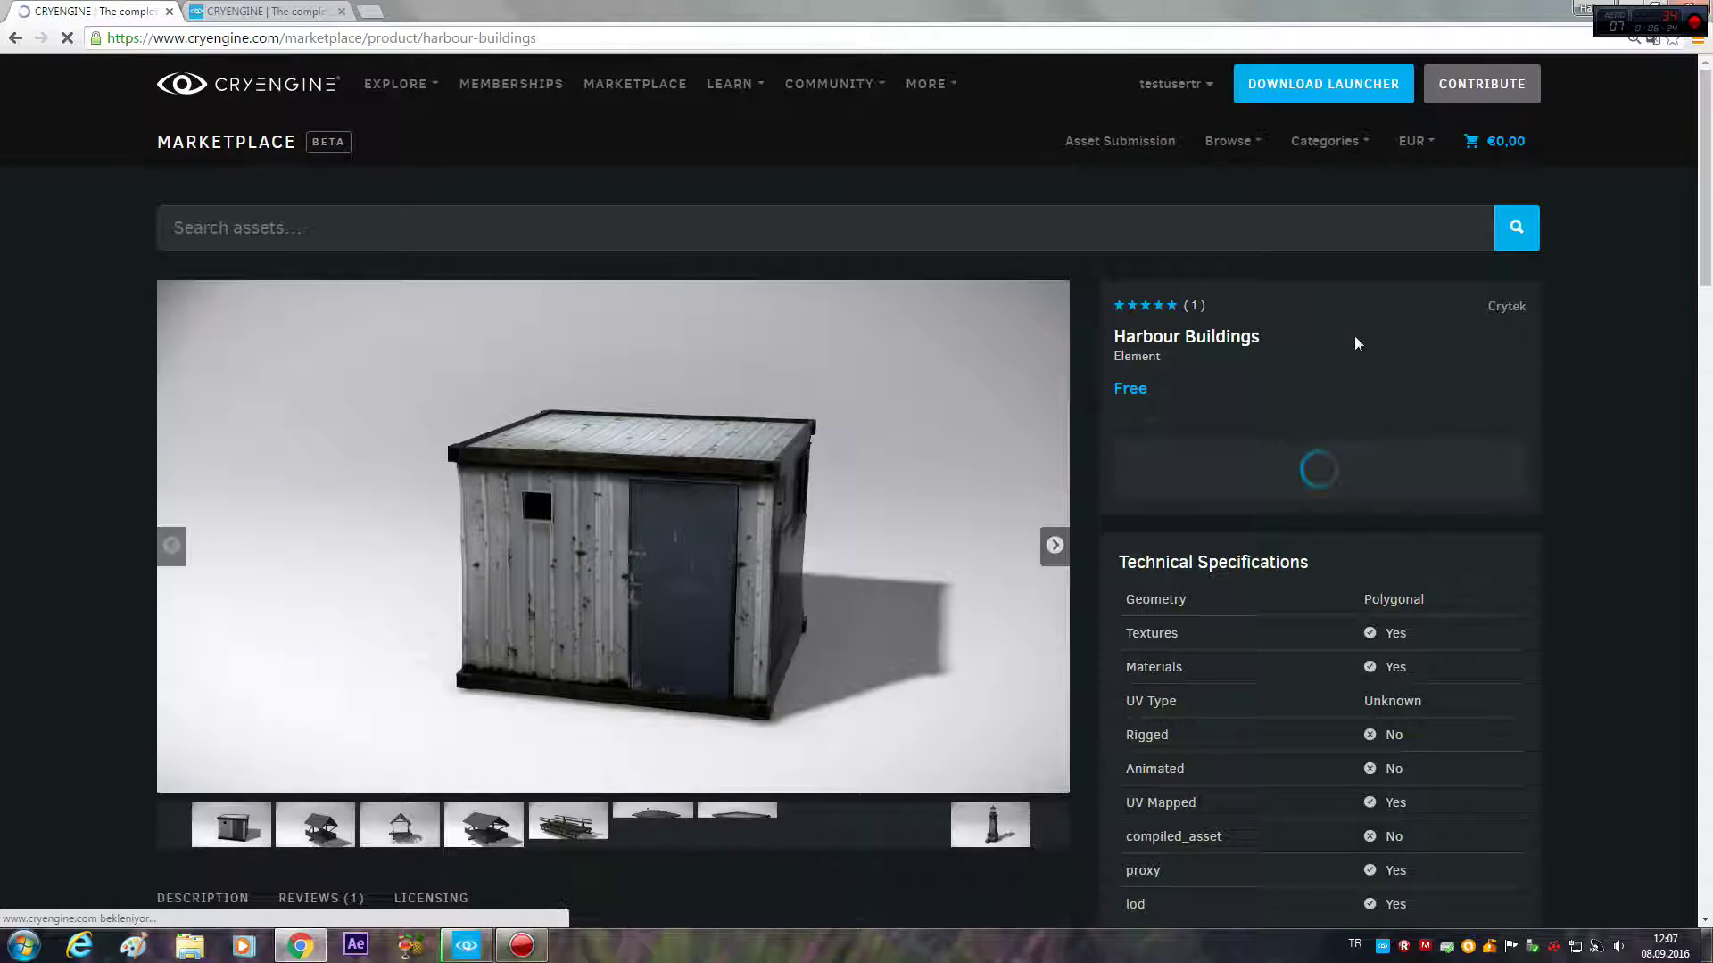
Step: Look through the preview images of the Harbour Buildings asset
{"action": "left_click", "coordinate": [803, 829]}
{"action": "left_click", "coordinate": [802, 828]}
{"action": "left_click", "coordinate": [571, 829]}
{"action": "left_click", "coordinate": [336, 826]}
{"action": "left_click", "coordinate": [339, 831]}
{"action": "left_click", "coordinate": [231, 825]}
Step: Add Harbour Buildings to the cart, start the checkout and review the billing information form
{"action": "left_click", "coordinate": [1341, 459]}
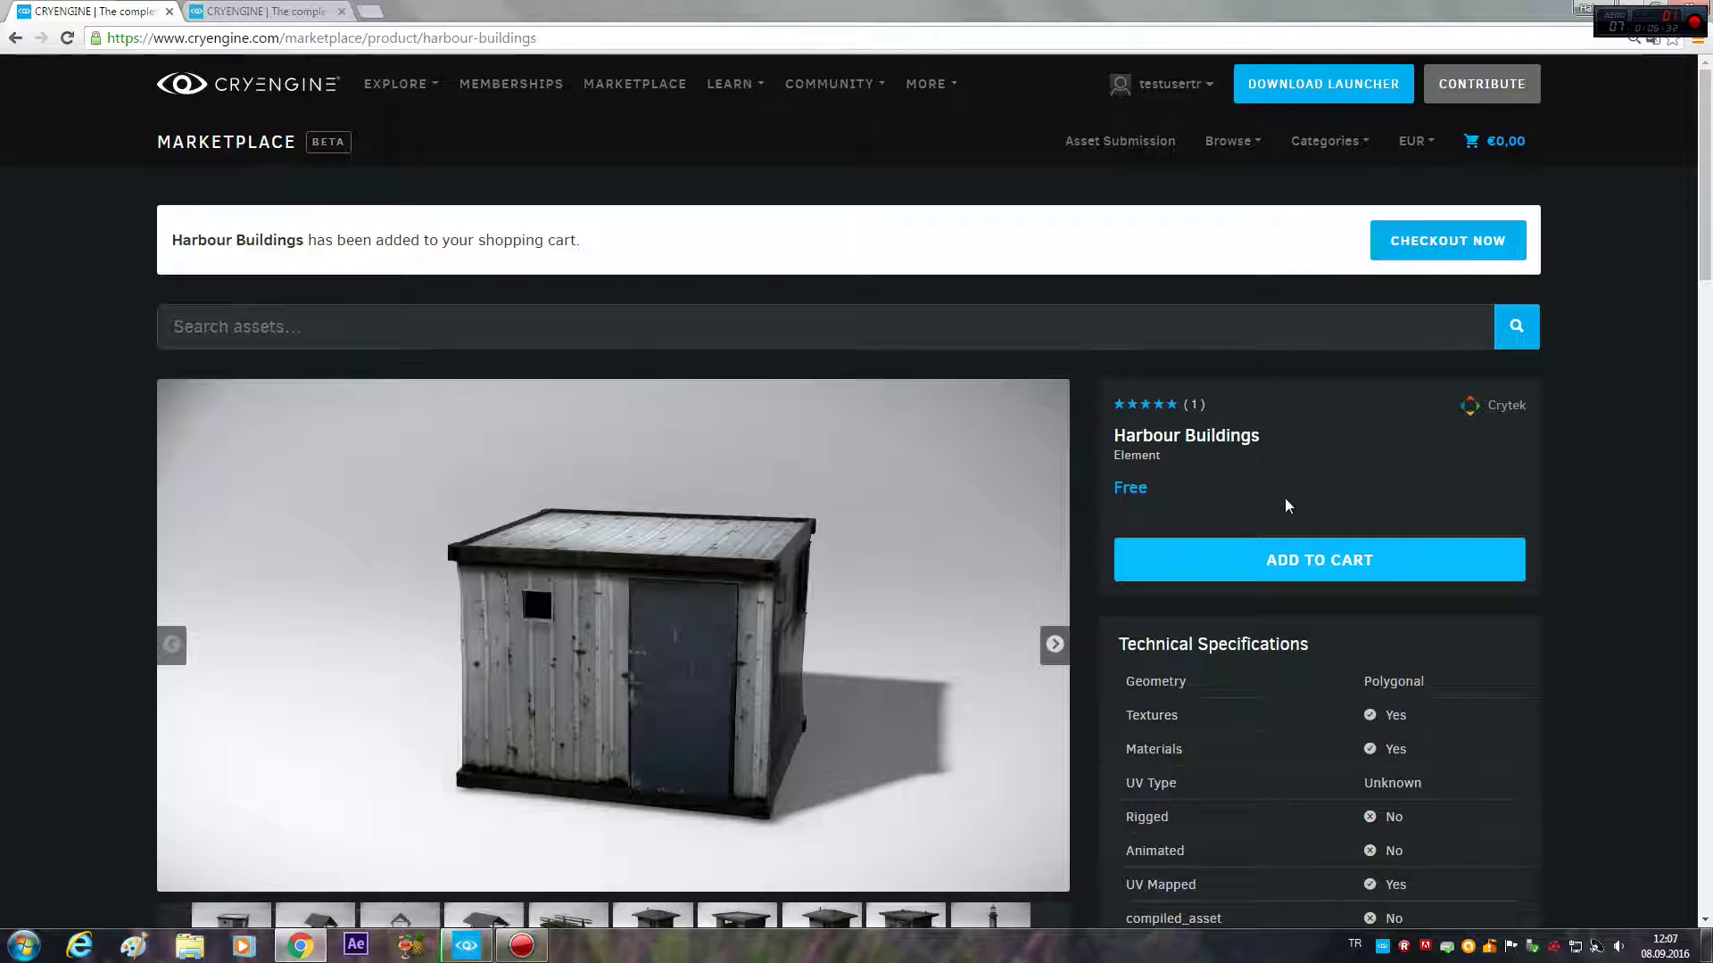
{"action": "left_click", "coordinate": [1434, 251]}
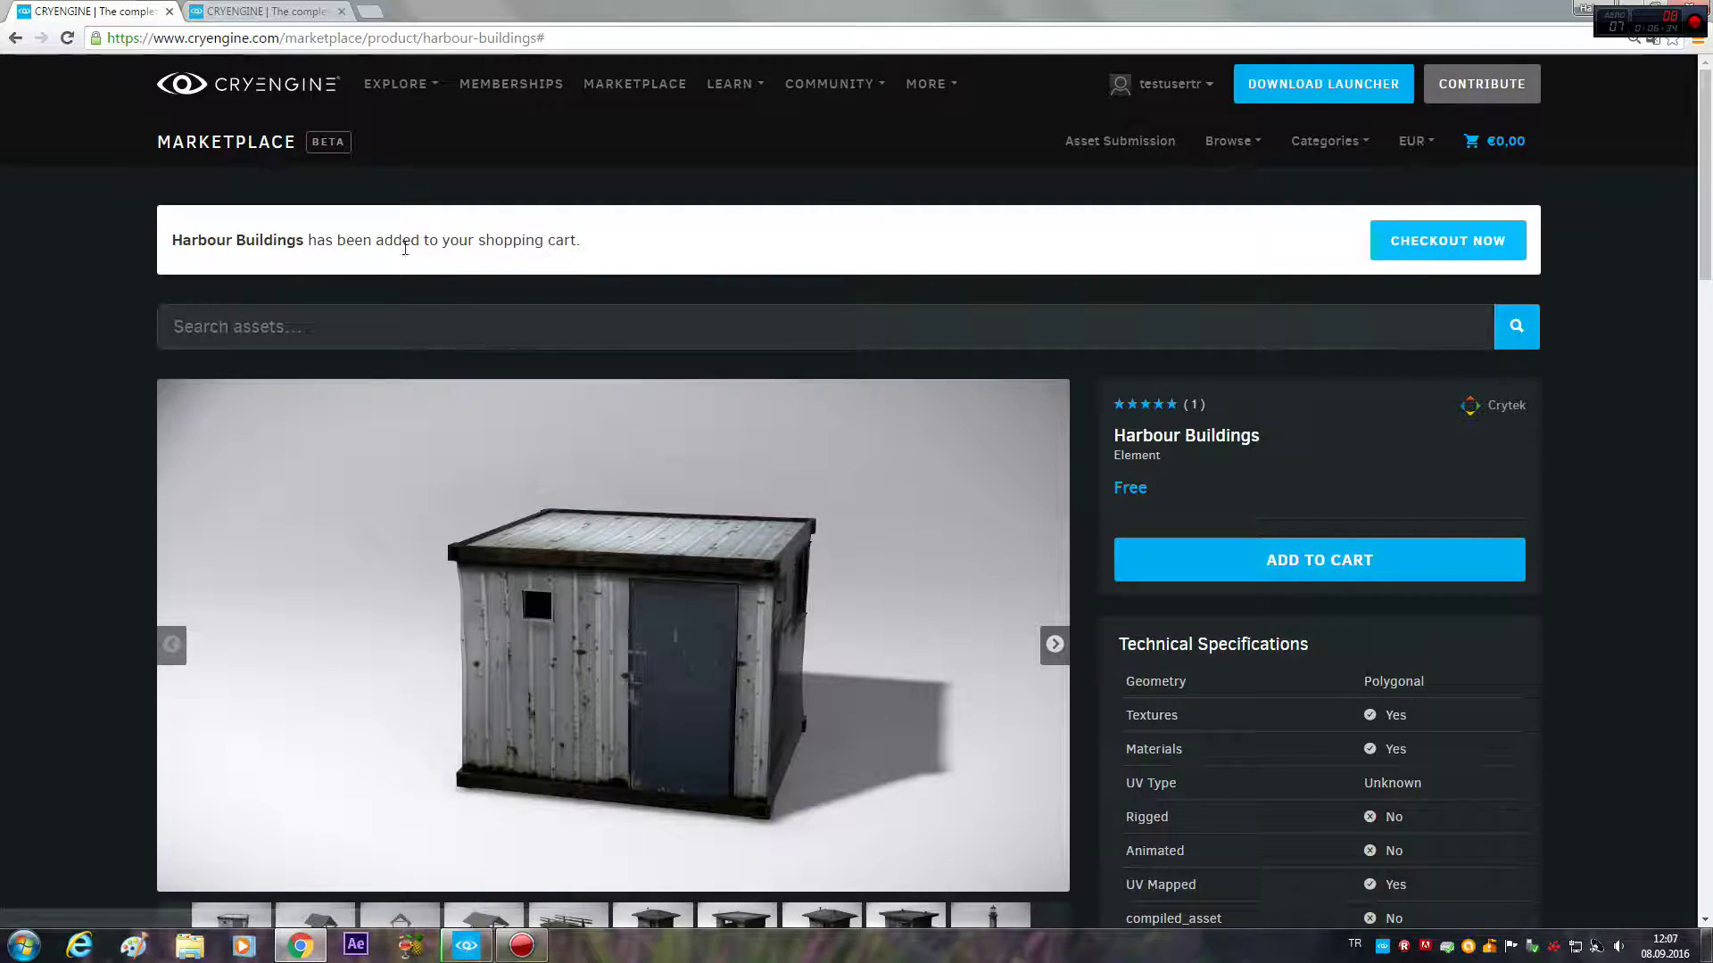
{"action": "scroll", "coordinate": [727, 384], "scroll_direction": "down", "scroll_amount": 1}
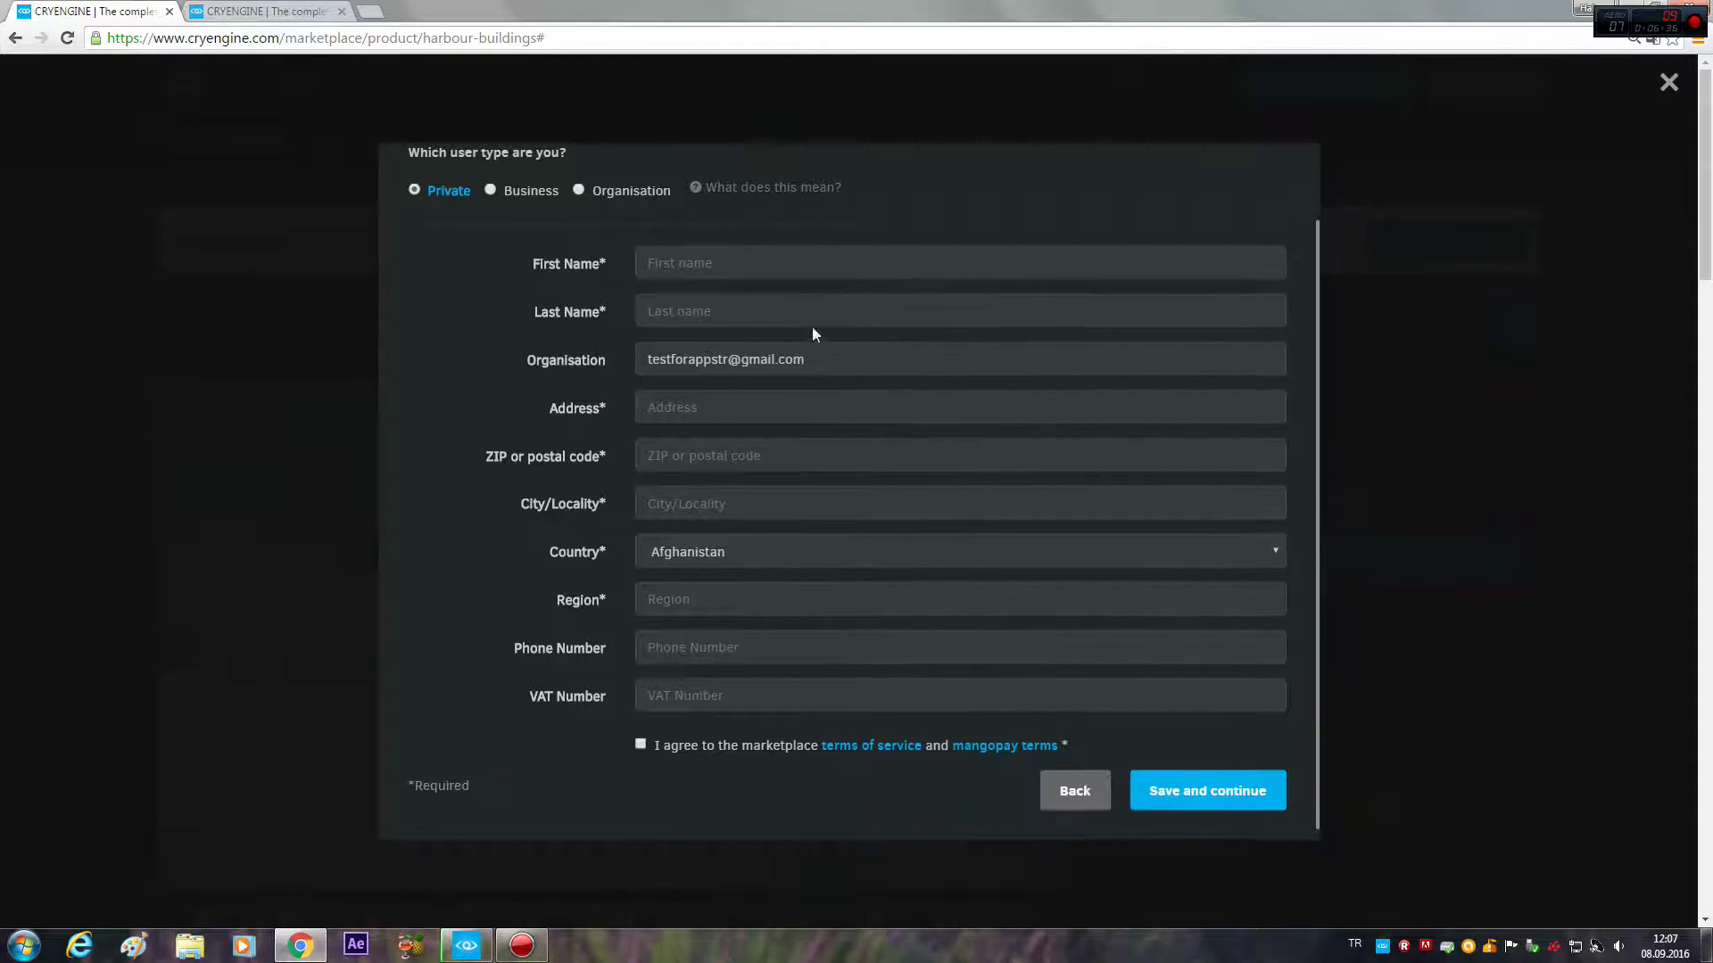
{"action": "scroll", "coordinate": [696, 472], "scroll_direction": "up", "scroll_amount": 1}
{"action": "scroll", "coordinate": [705, 448], "scroll_direction": "down", "scroll_amount": 1}
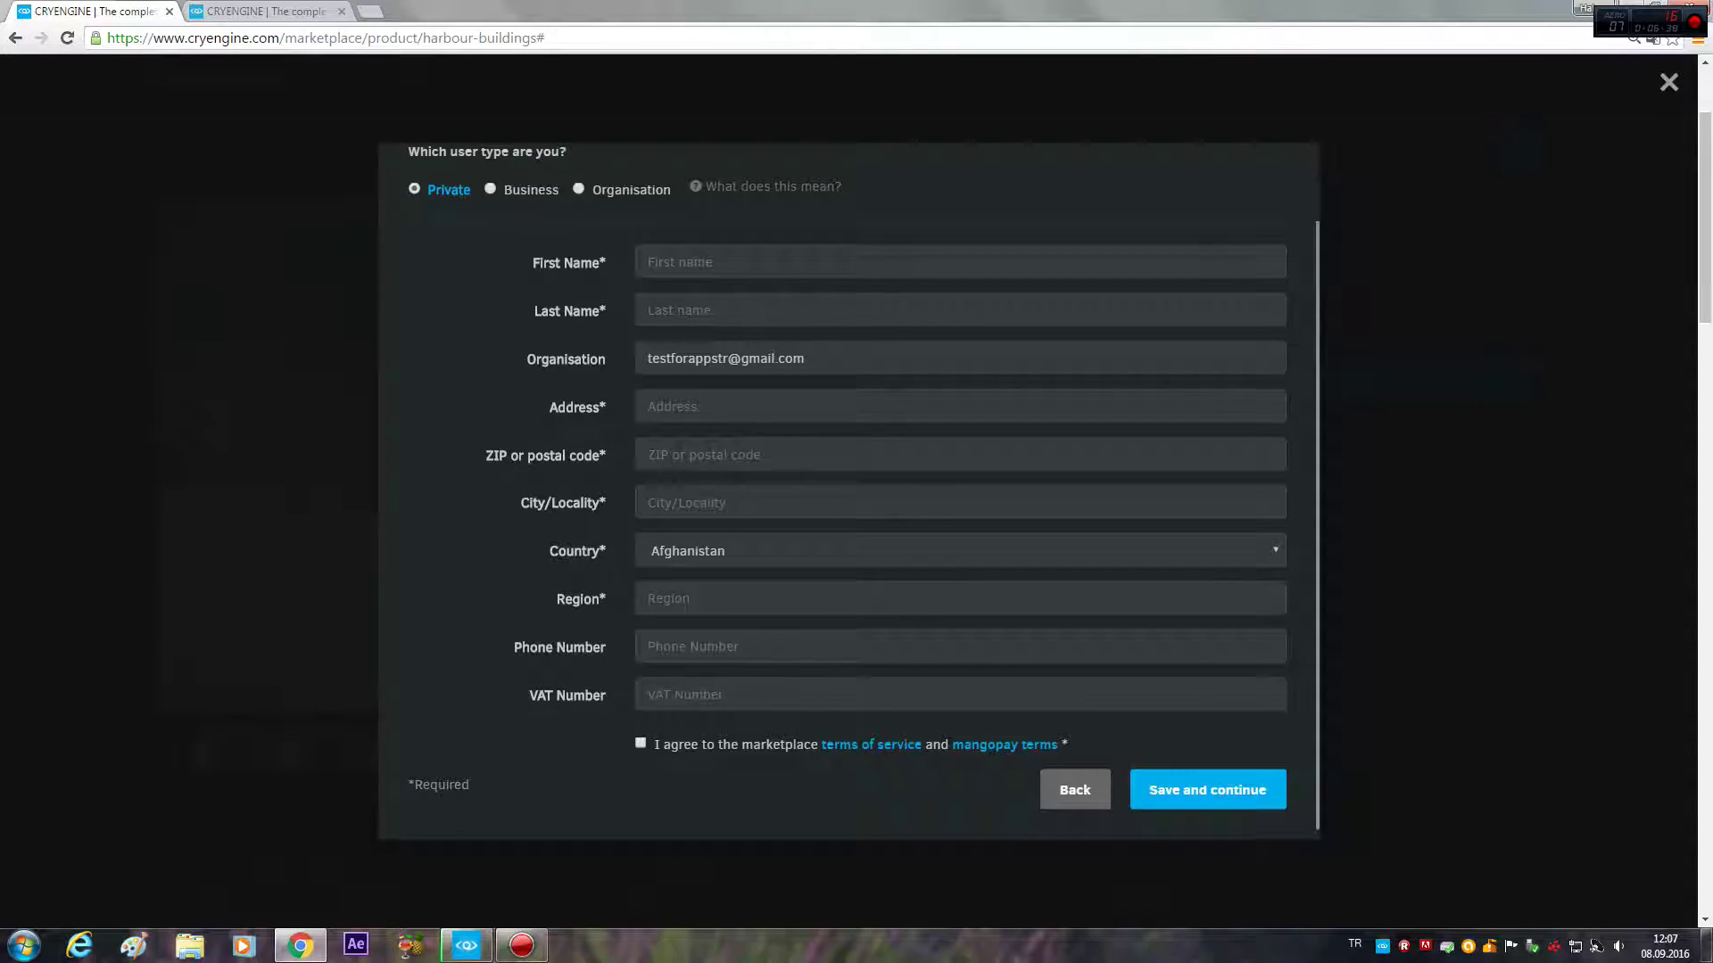
Step: Accept the marketplace terms and fill in the billing first name, last name, address, postal code and city
{"action": "left_click", "coordinate": [640, 744]}
{"action": "left_click", "coordinate": [756, 268]}
{"action": "type", "text": "test"}
{"action": "left_click", "coordinate": [754, 312]}
{"action": "type", "text": "test"}
{"action": "left_click", "coordinate": [703, 406]}
{"action": "type", "text": "te"}
{"action": "left_click", "coordinate": [713, 455]}
{"action": "type", "text": "11"}
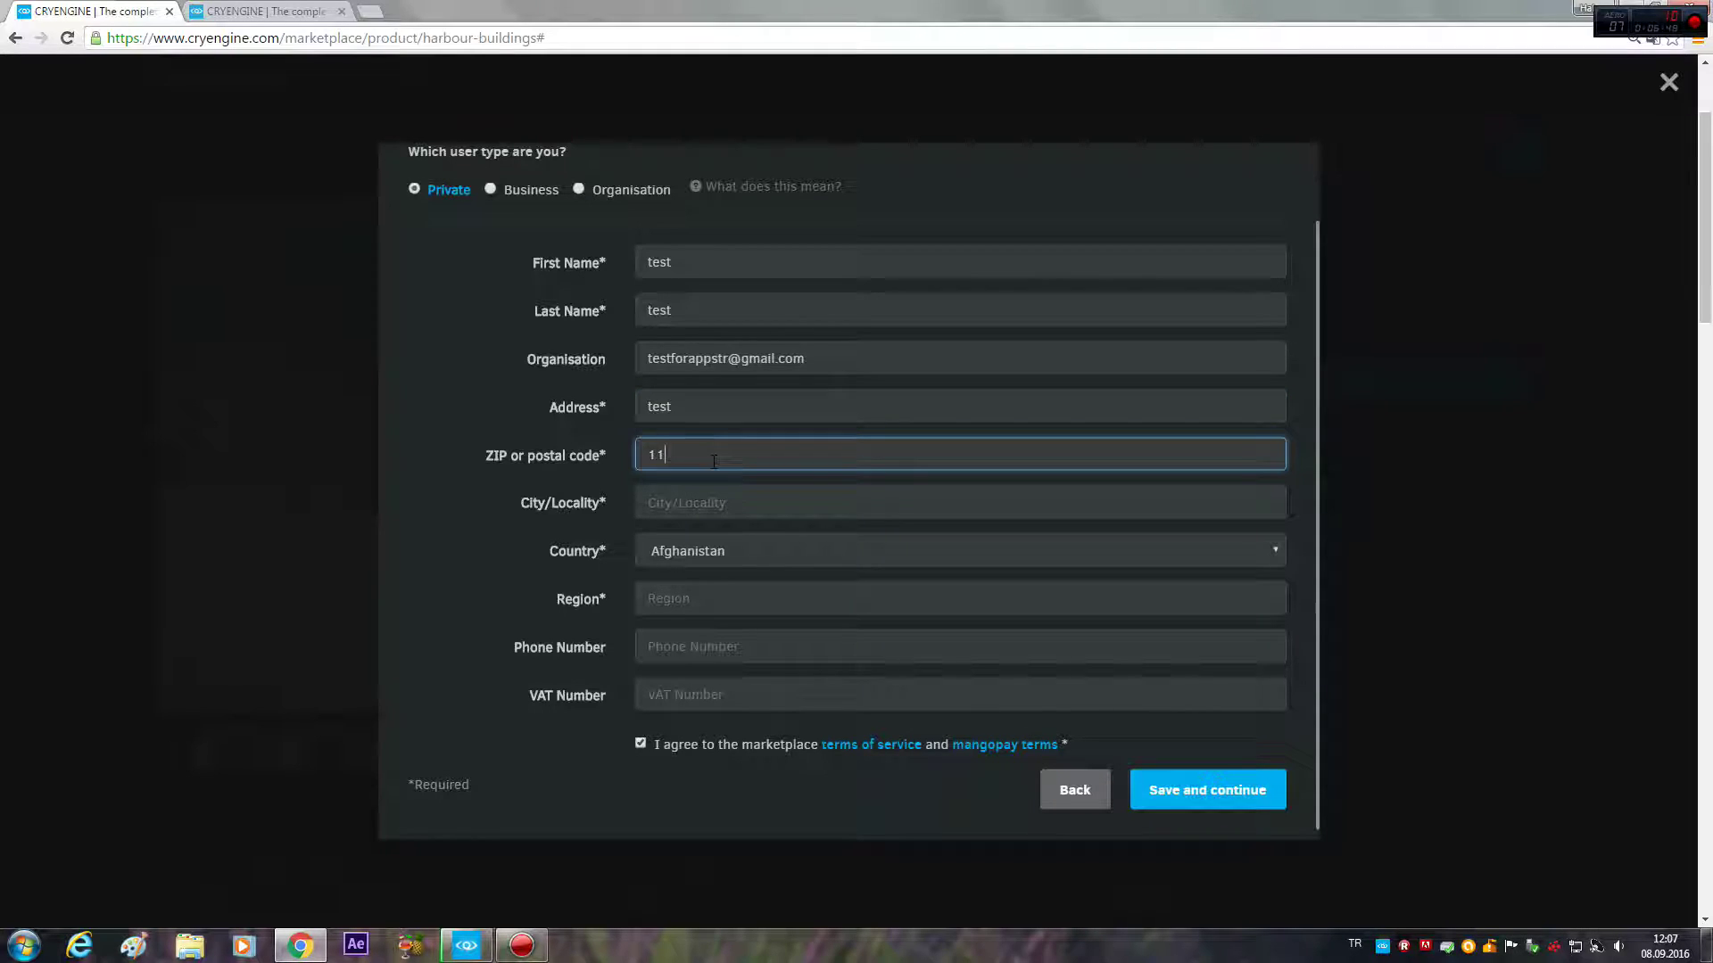
{"action": "left_click", "coordinate": [725, 506]}
{"action": "type", "text": "istanbul/bakirkoy"}
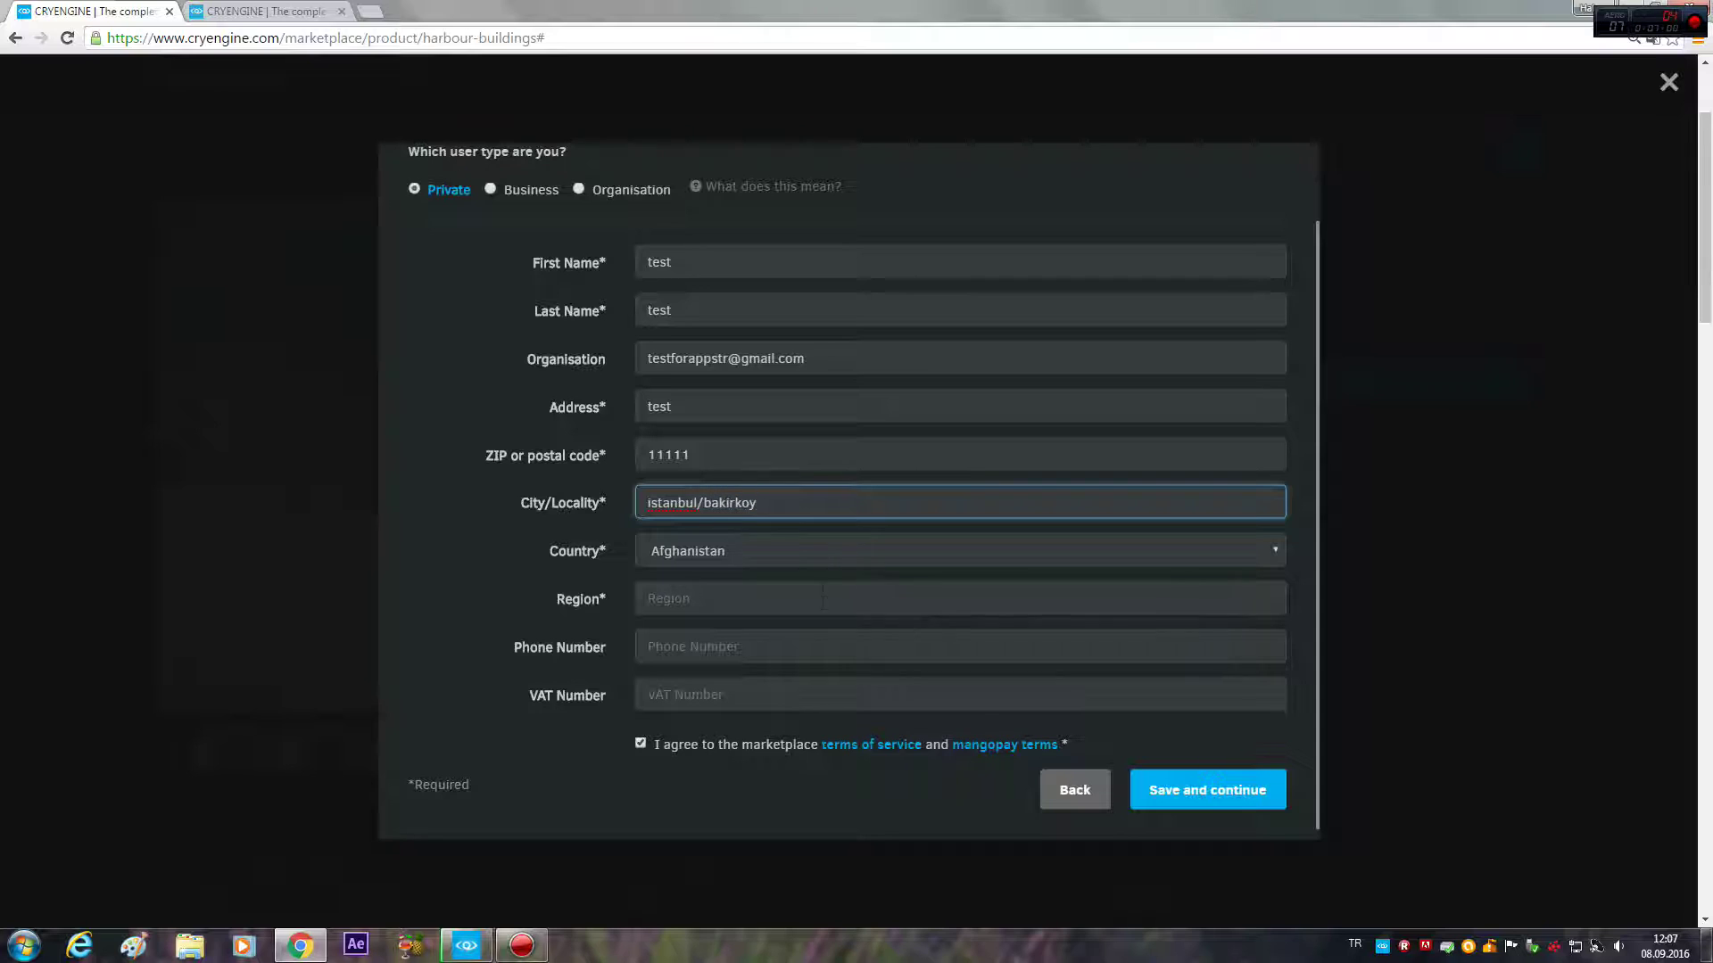
Step: Set the billing country to Turkey, fill in the region and save the billing details
{"action": "left_click", "coordinate": [828, 555]}
{"action": "type", "text": "th"}
{"action": "key", "text": "Down"}
{"action": "key", "text": "Down"}
{"action": "key", "text": "Down"}
{"action": "key", "text": "Down"}
{"action": "key", "text": "Down"}
{"action": "key", "text": "Down"}
{"action": "key", "text": "Down"}
{"action": "key", "text": "Return"}
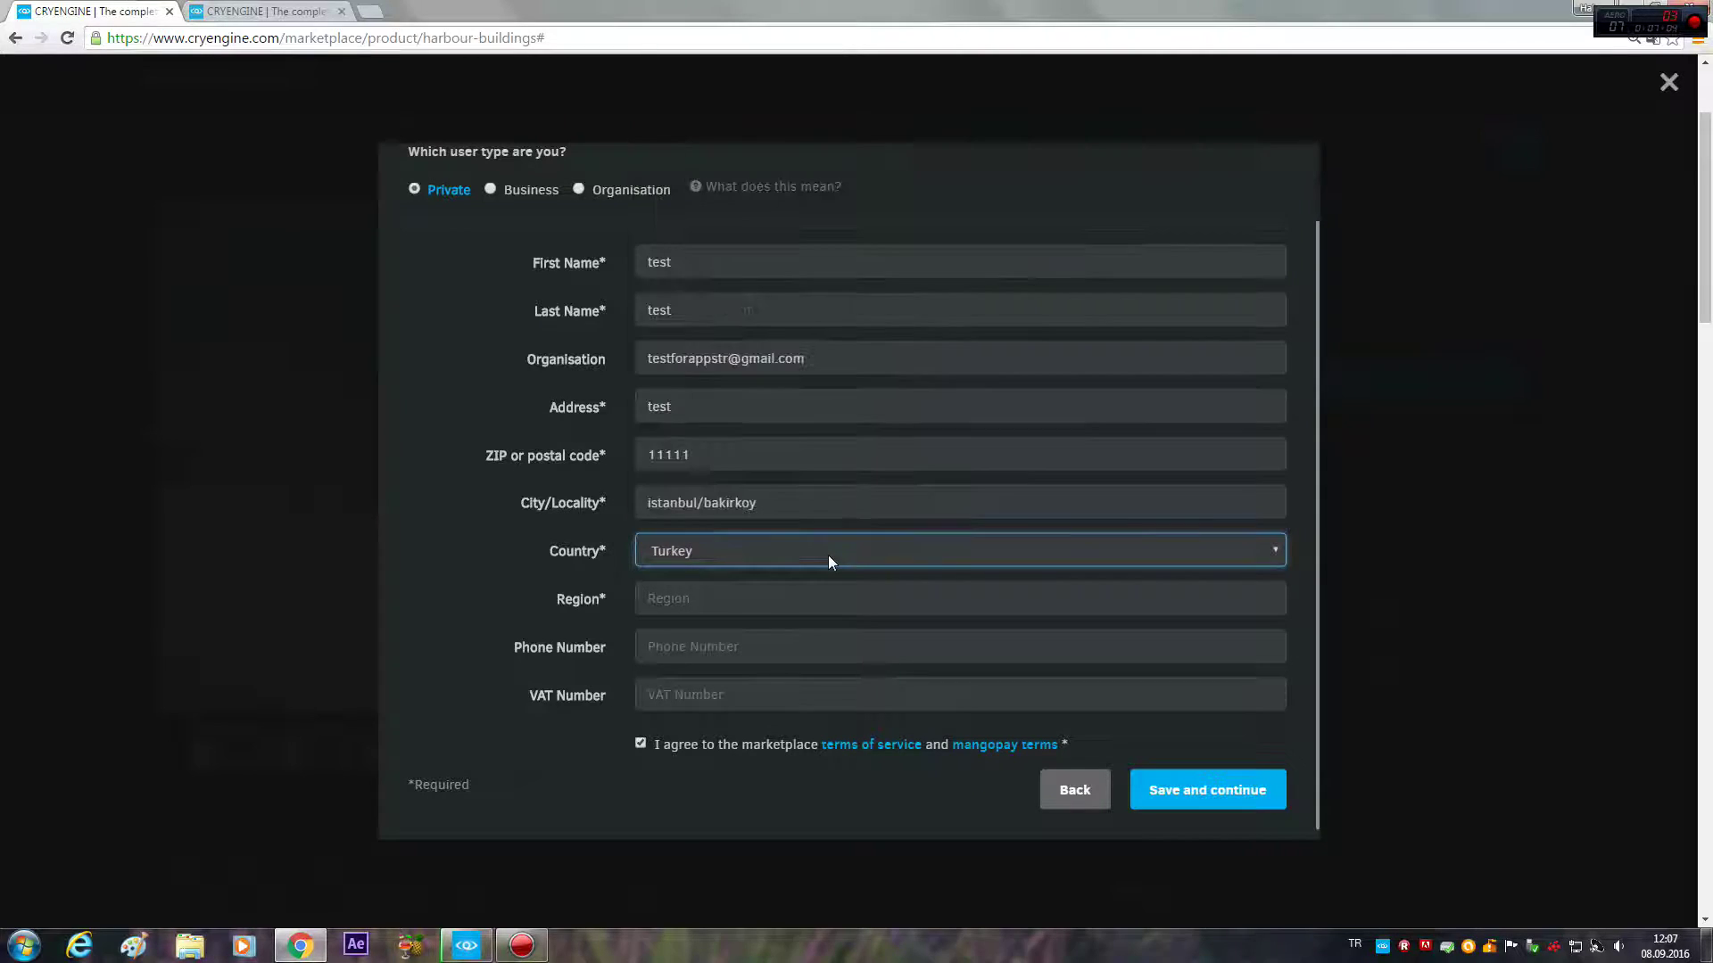
{"action": "left_click", "coordinate": [877, 598]}
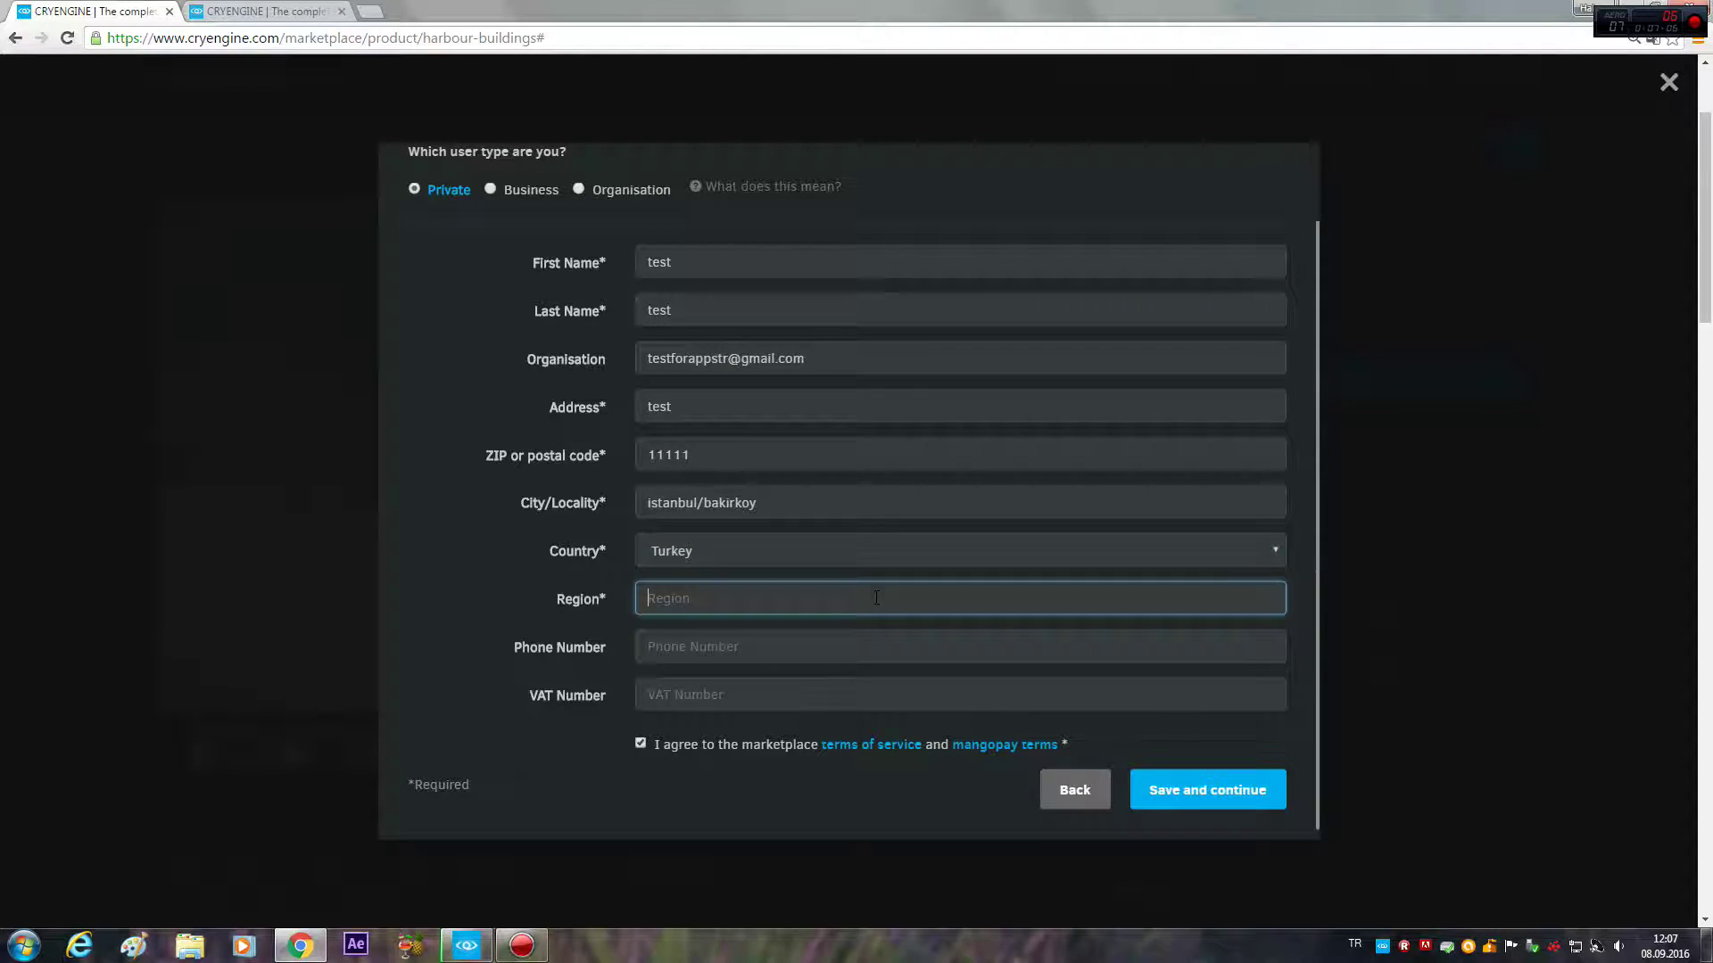
{"action": "type", "text": "istanbul"}
{"action": "left_click", "coordinate": [1208, 802]}
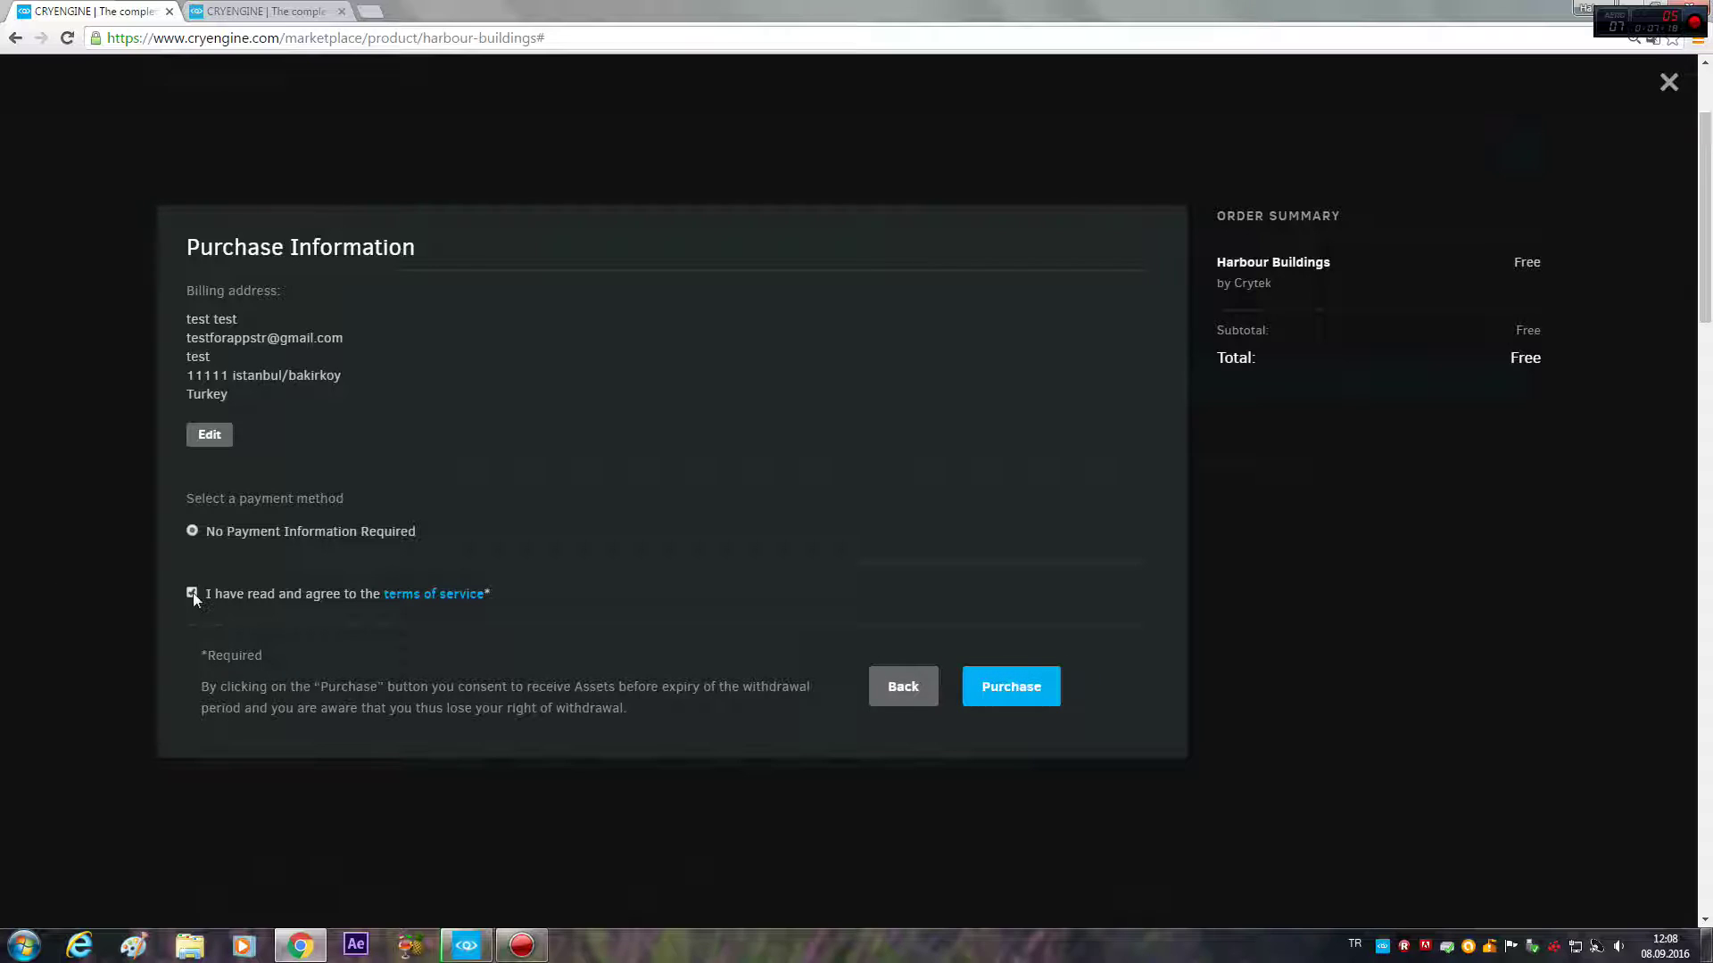
Step: Complete the free purchase of Harbour Buildings and continue back to the Marketplace
{"action": "left_click", "coordinate": [1043, 690]}
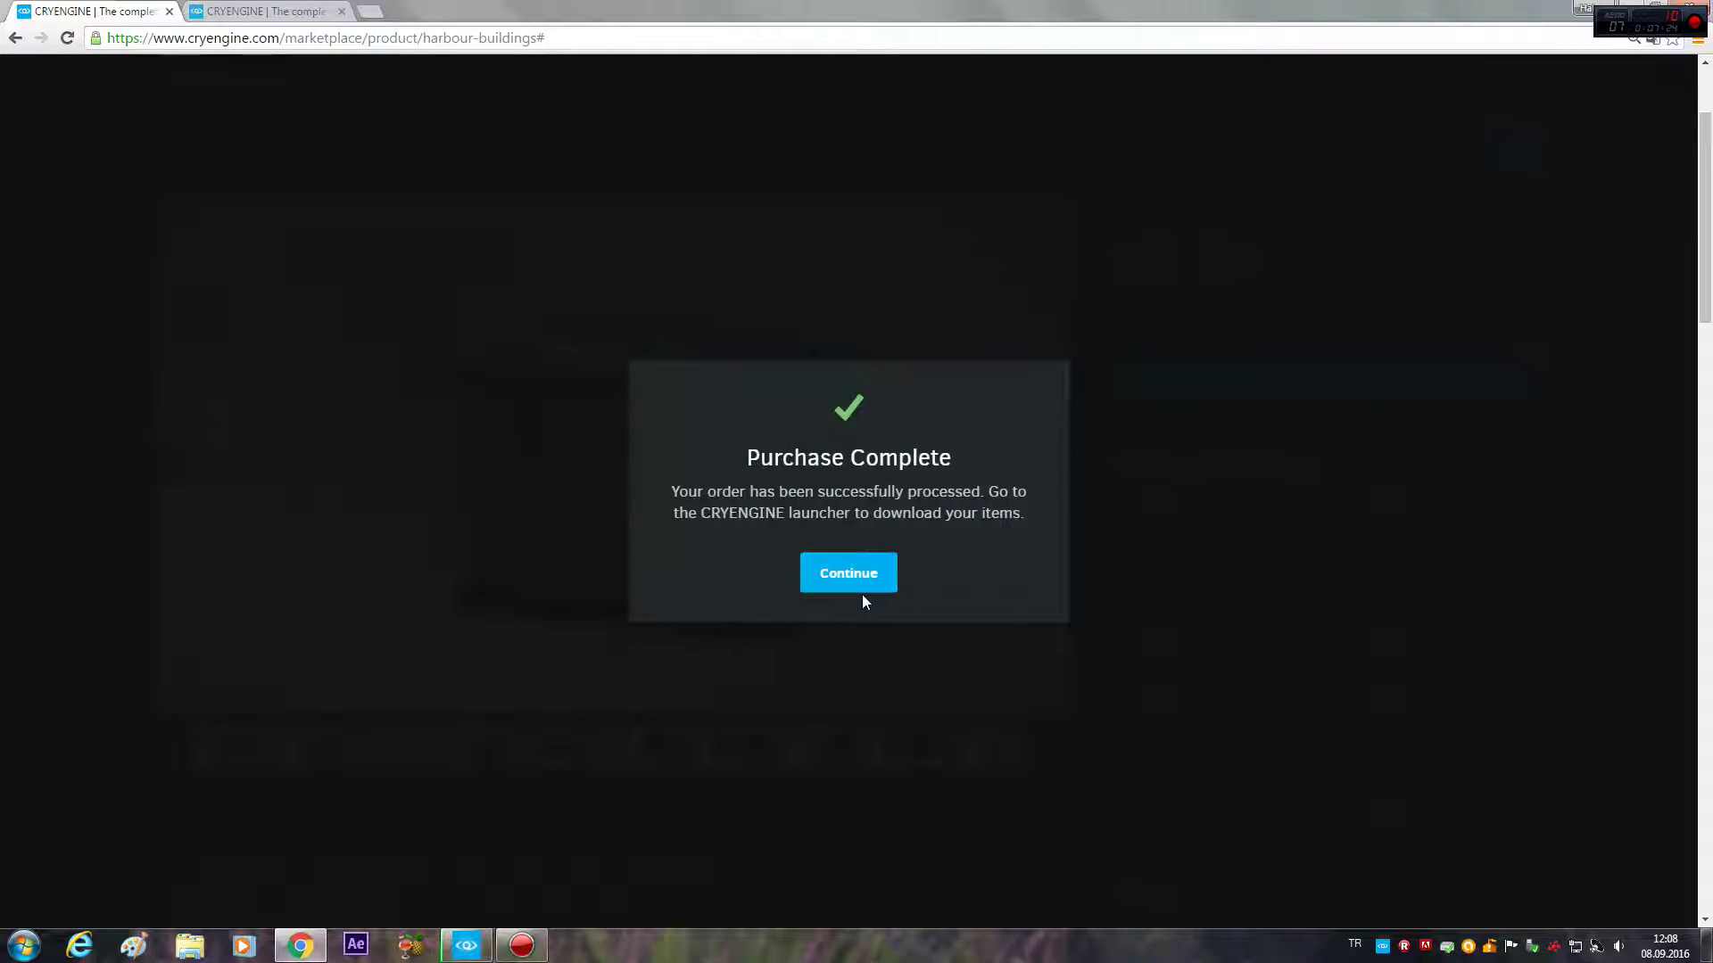
{"action": "left_click", "coordinate": [863, 582]}
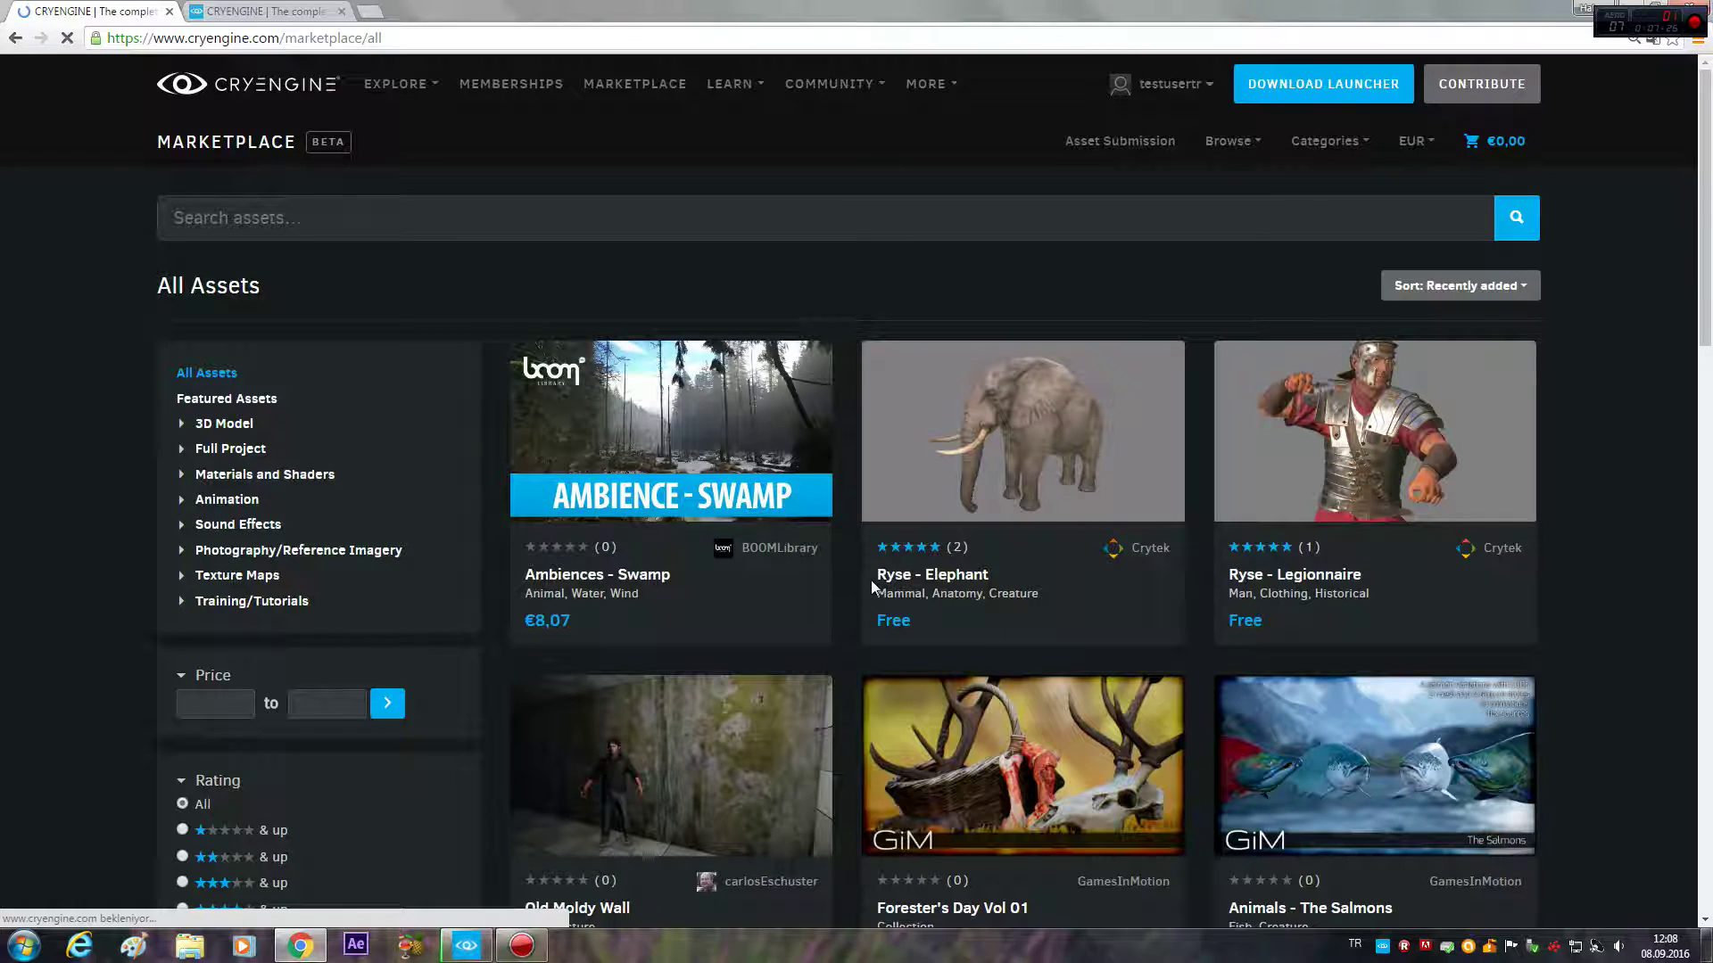
Step: Switch to the CRYENGINE Launcher and install Harbour Buildings from the library's purchased assets
{"action": "left_click", "coordinate": [1626, 9]}
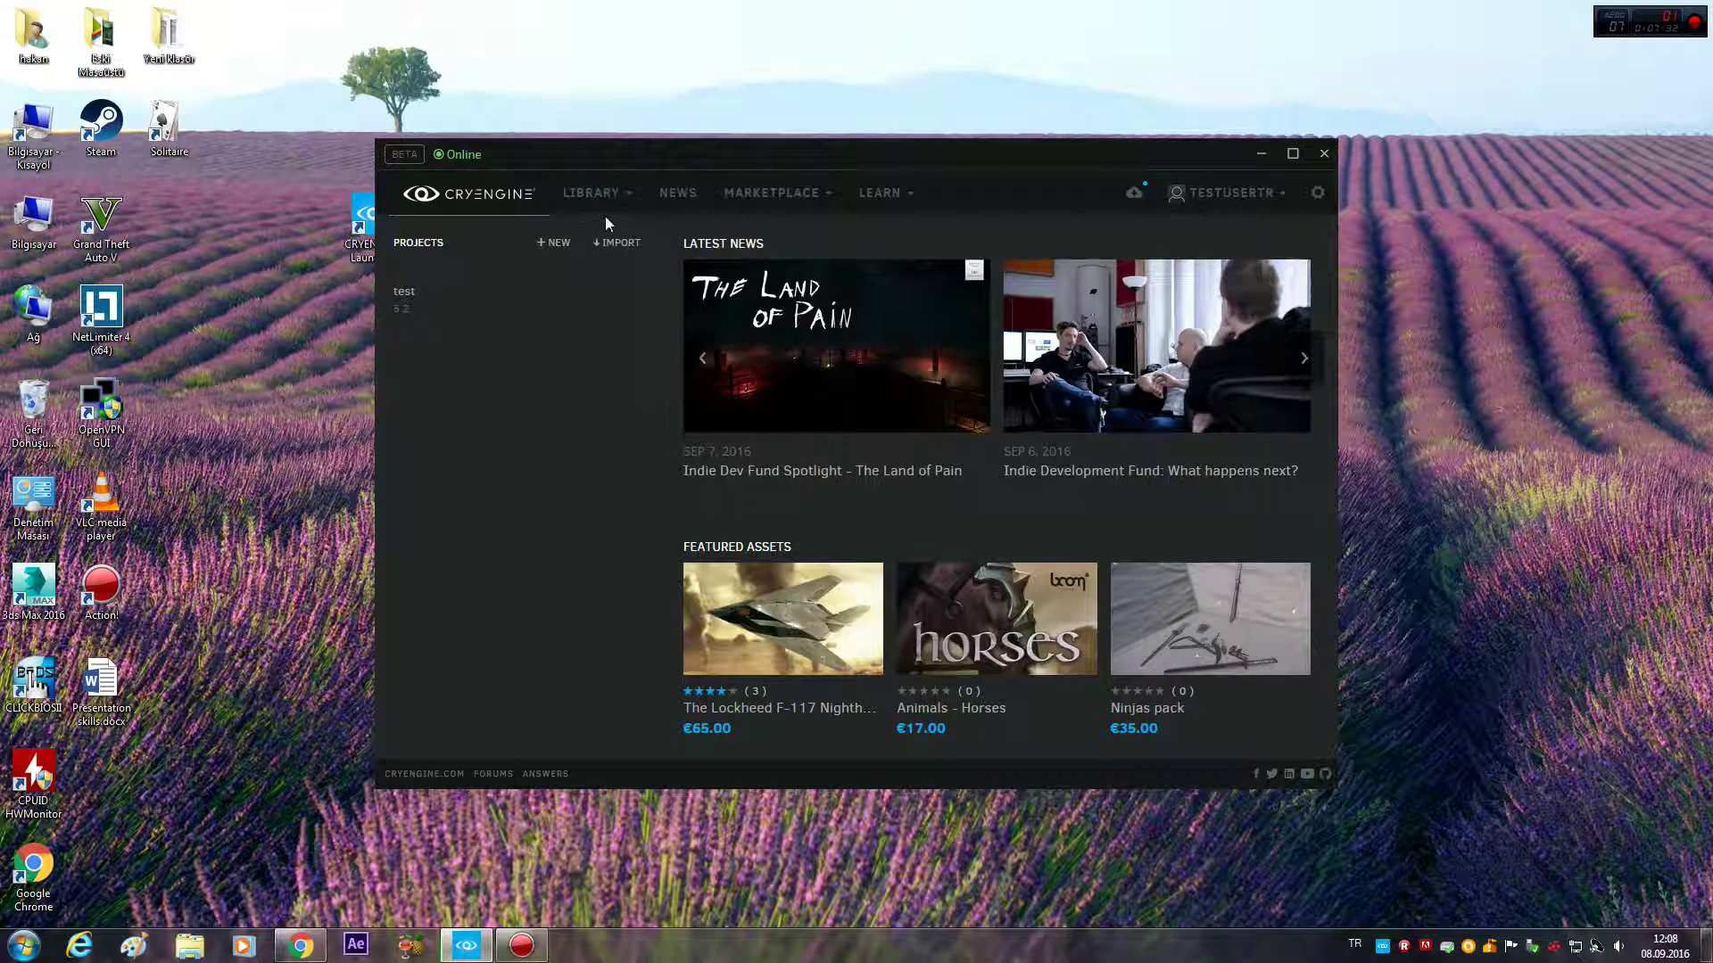
{"action": "mouse_move", "coordinate": [596, 212]}
{"action": "left_click", "coordinate": [642, 248]}
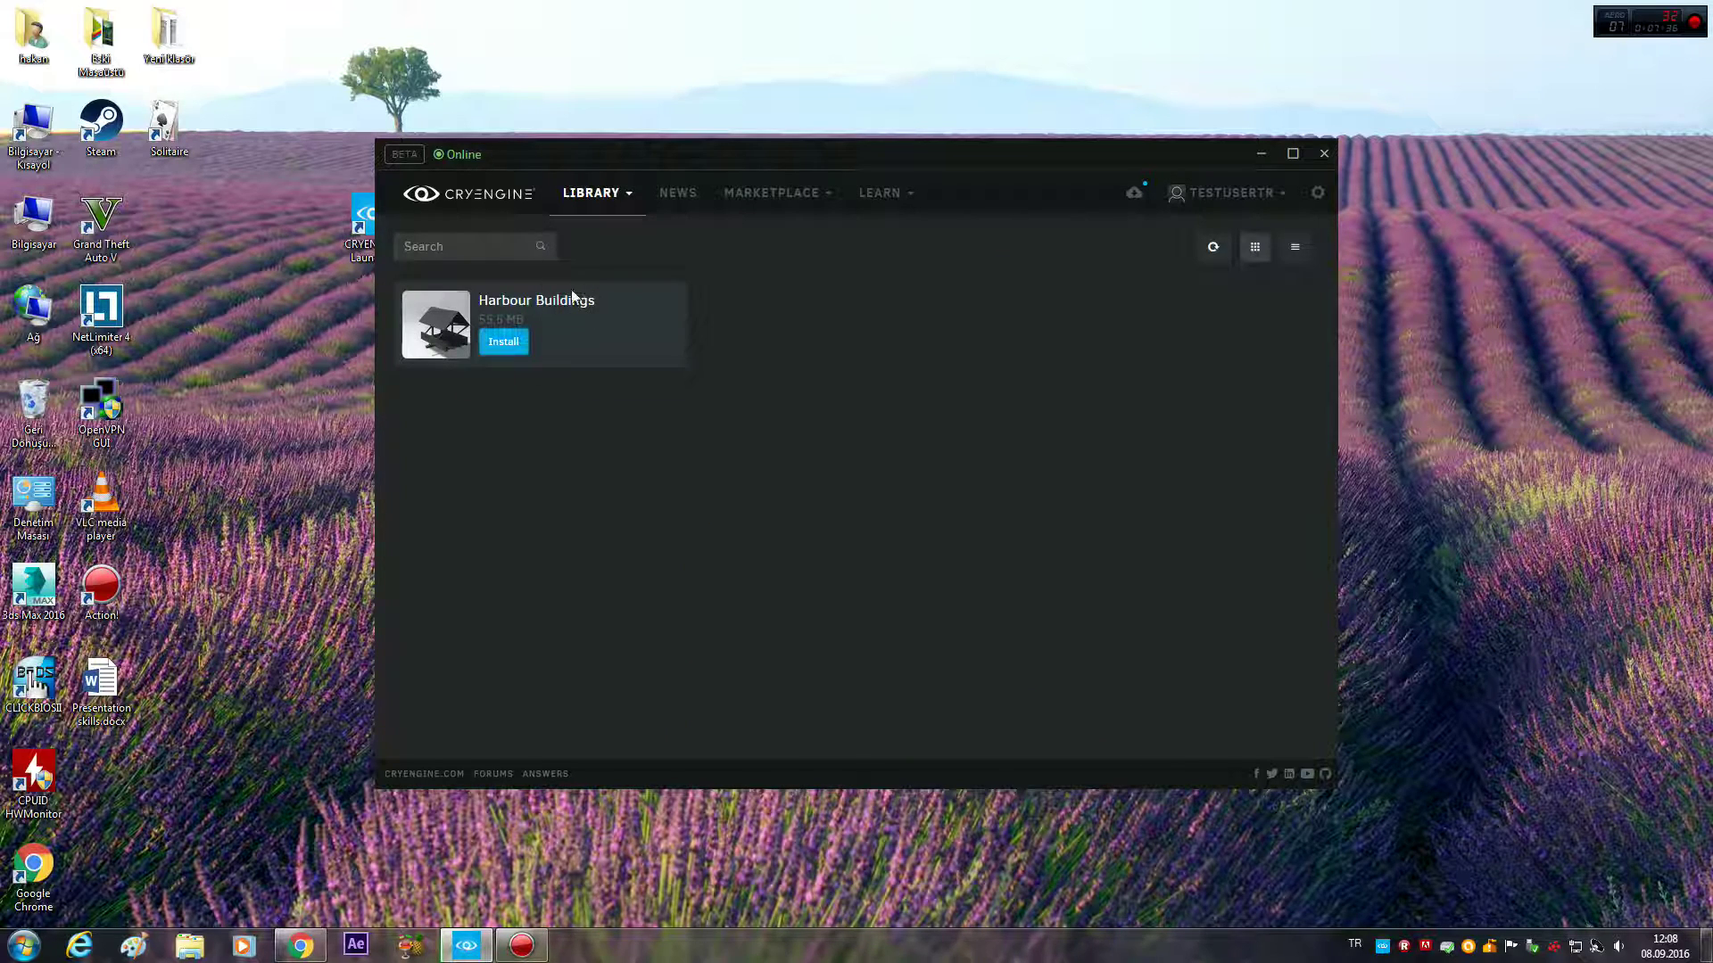
{"action": "left_click", "coordinate": [510, 345]}
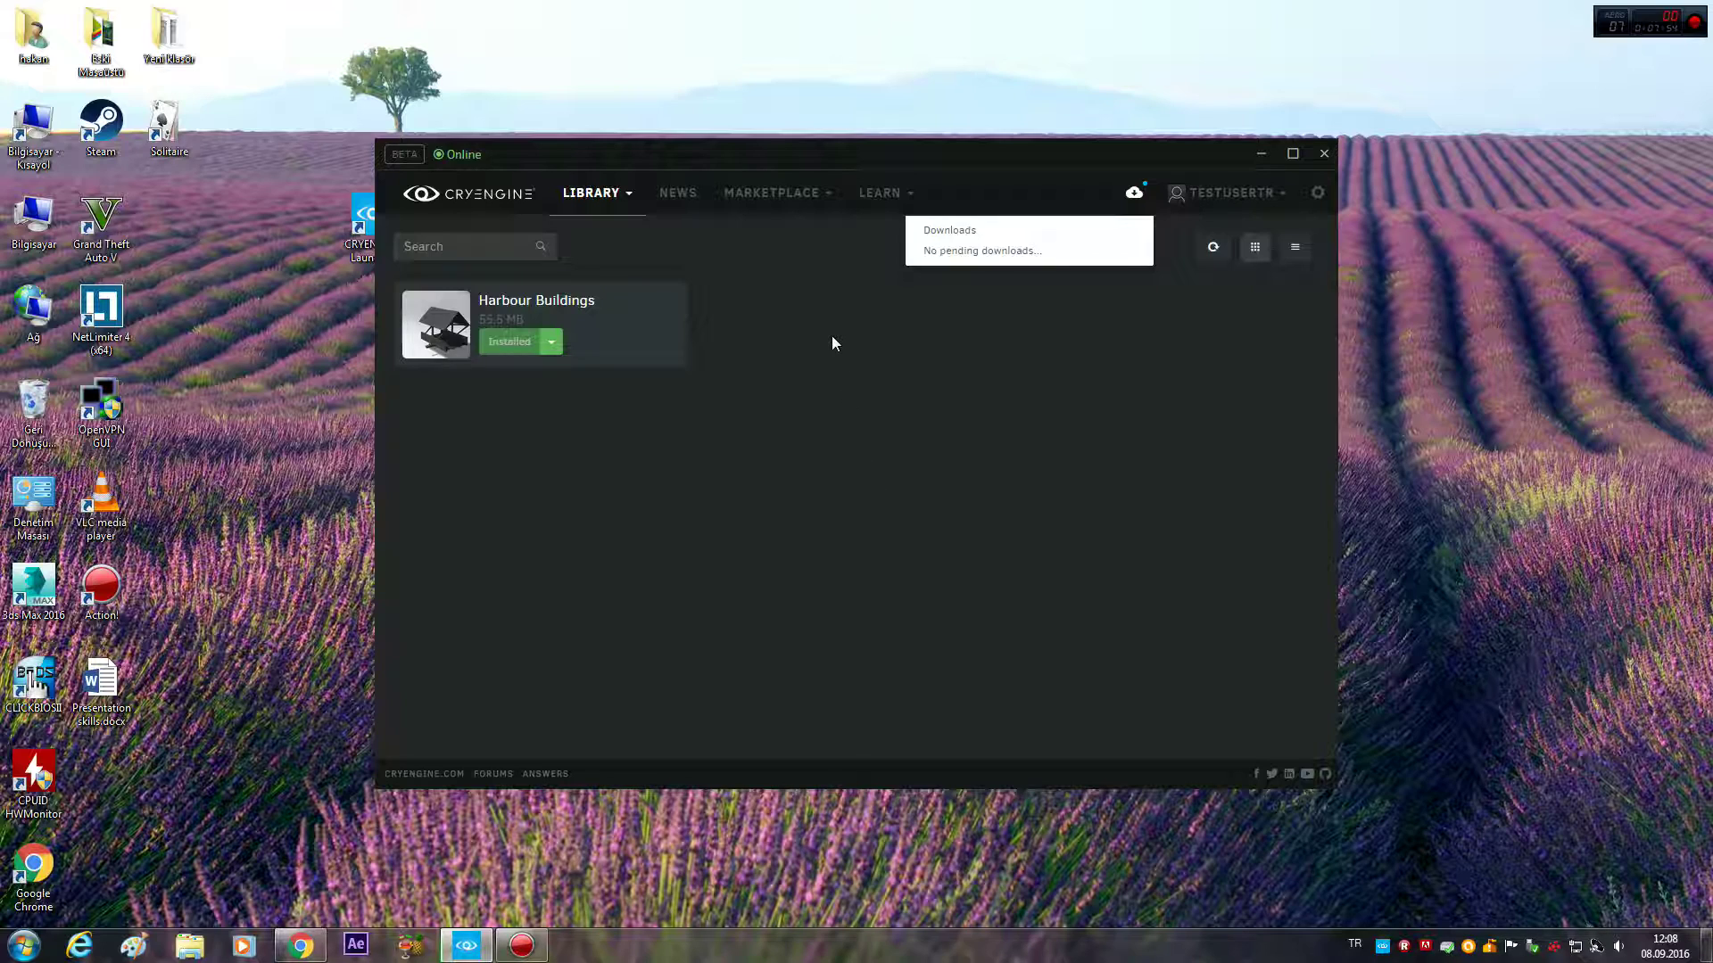
Step: Try to reveal the installed Harbour Buildings files in Windows Explorer
{"action": "left_click", "coordinate": [553, 343]}
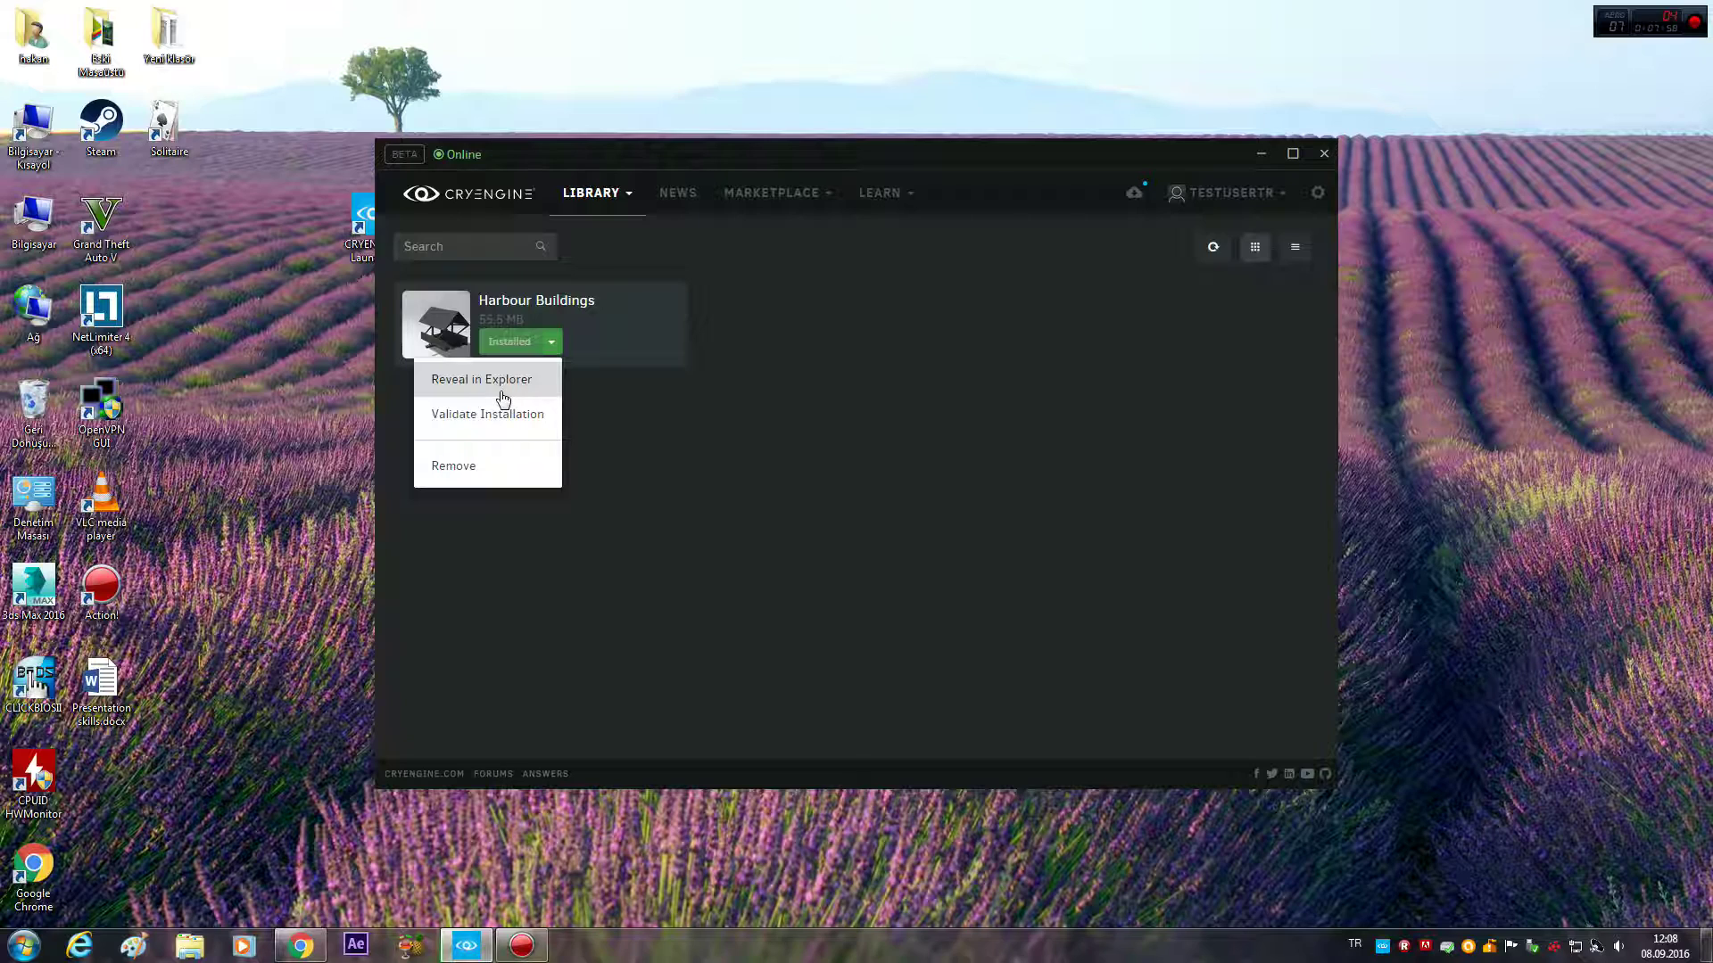
{"action": "left_click", "coordinate": [528, 380]}
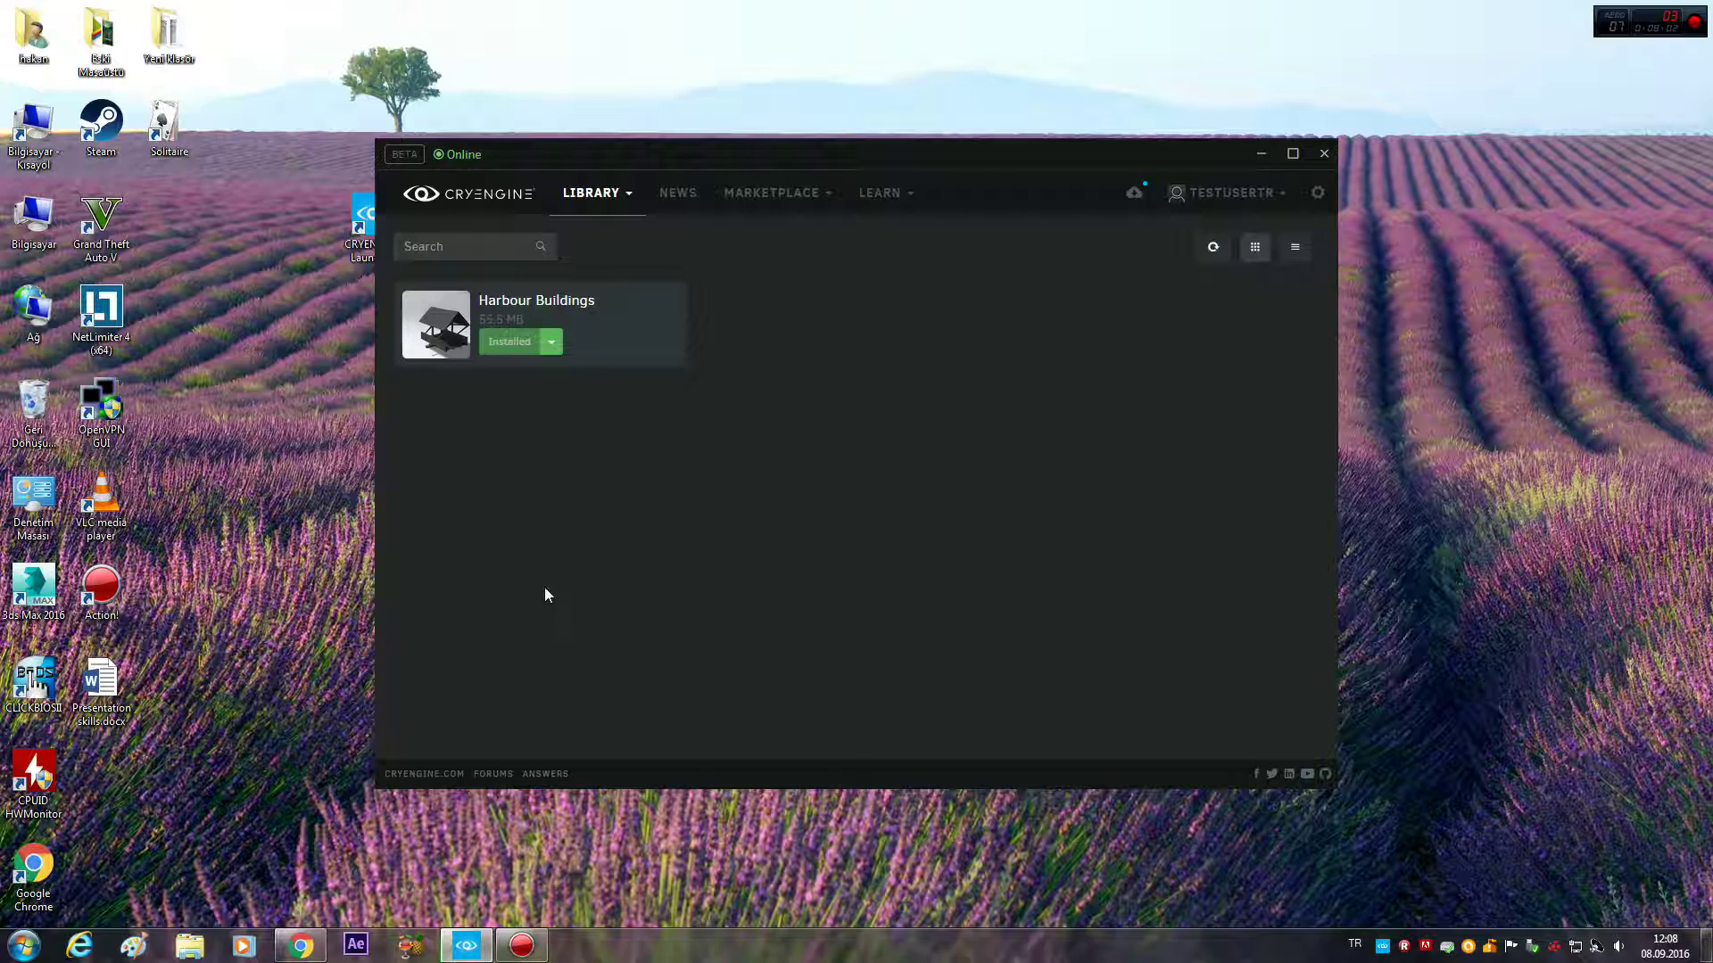
{"action": "left_click", "coordinate": [552, 345]}
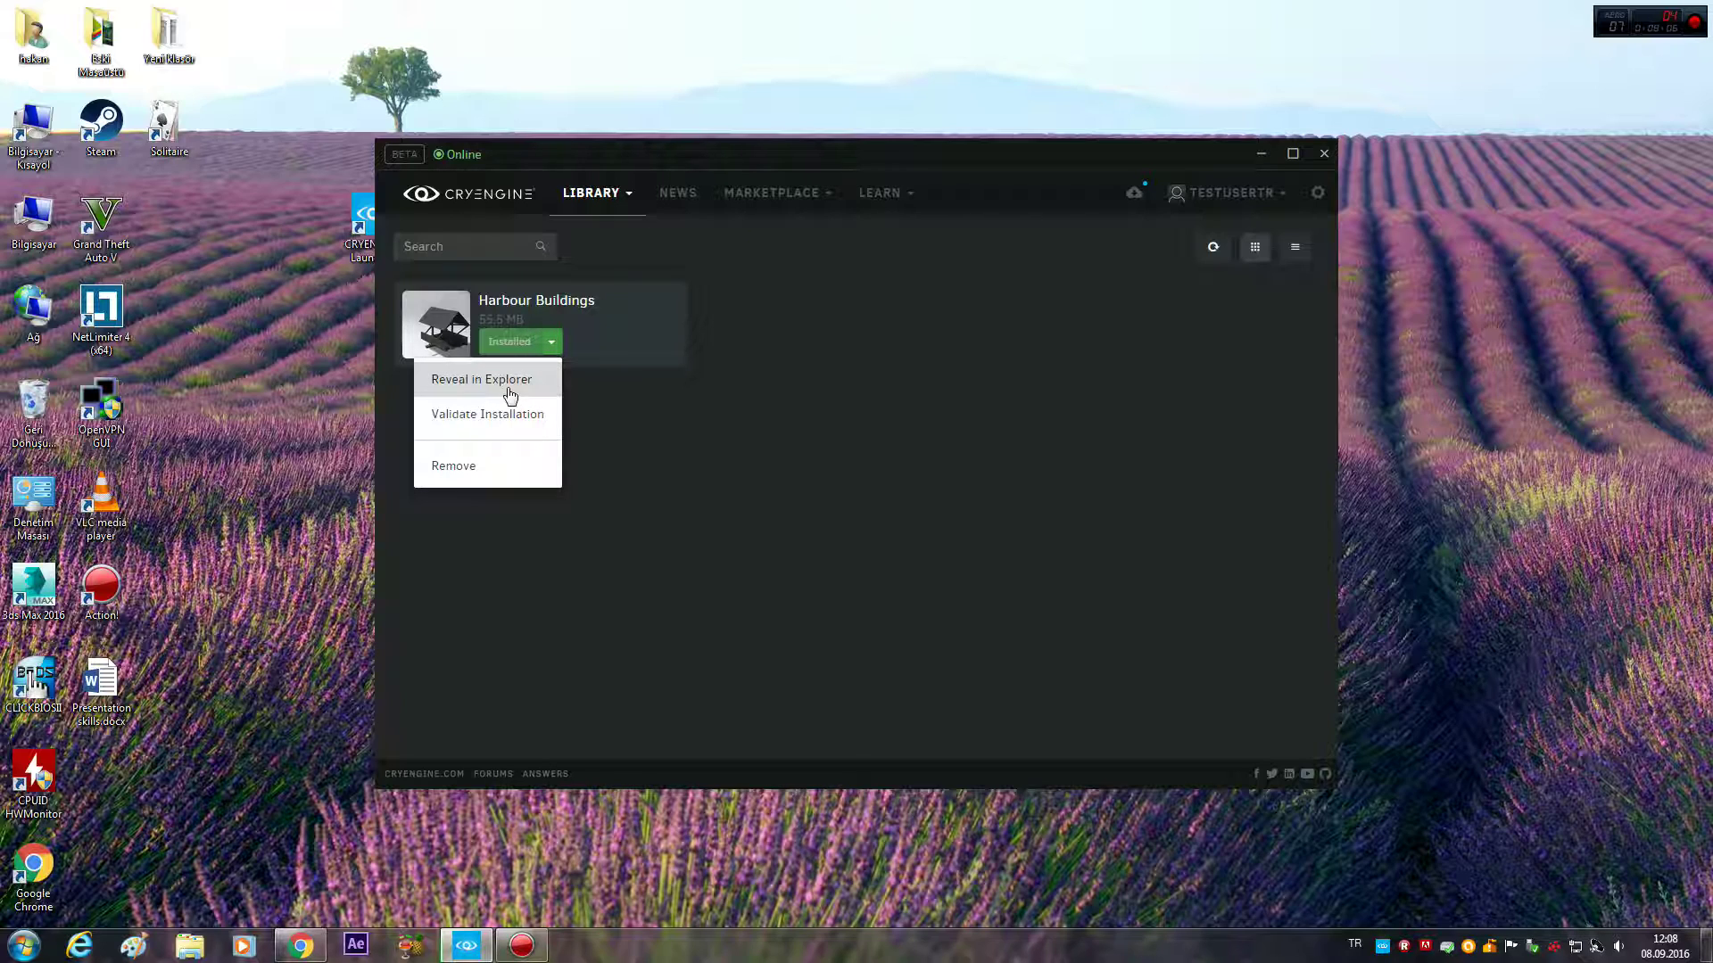
{"action": "left_click", "coordinate": [509, 392]}
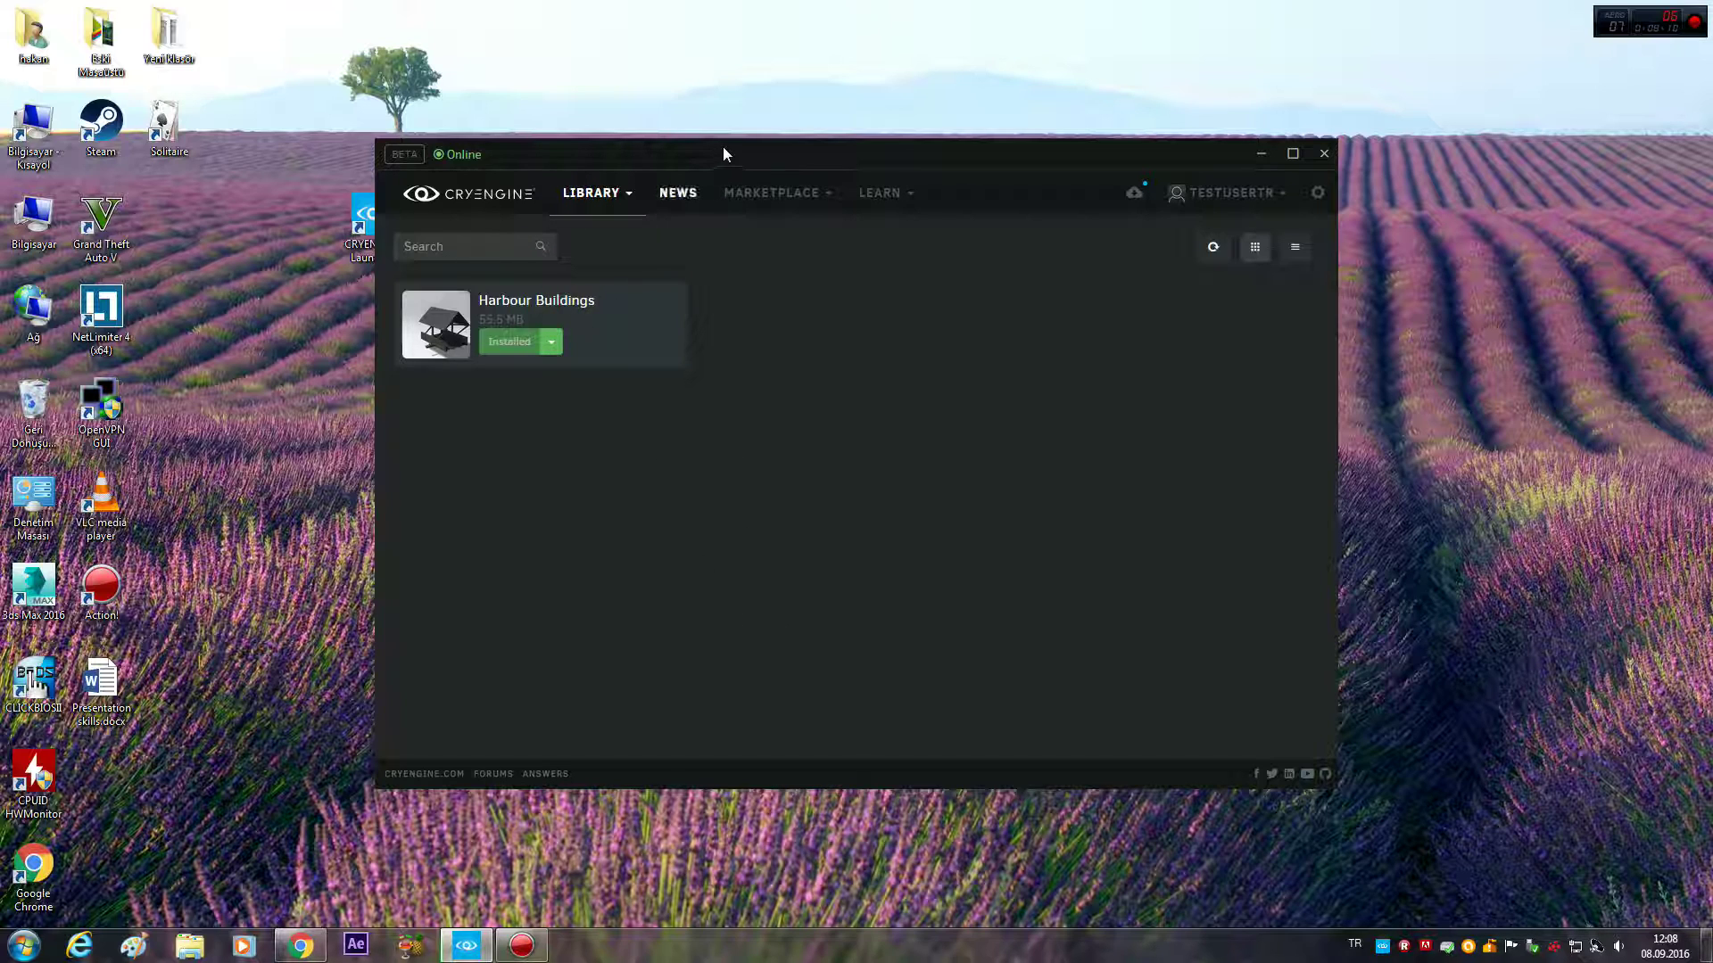
Step: Reveal the test project in Windows Explorer from the launcher's project list and open its CRYENGINE folder
{"action": "left_click_drag", "start_coordinate": [724, 155], "coordinate": [864, 157]}
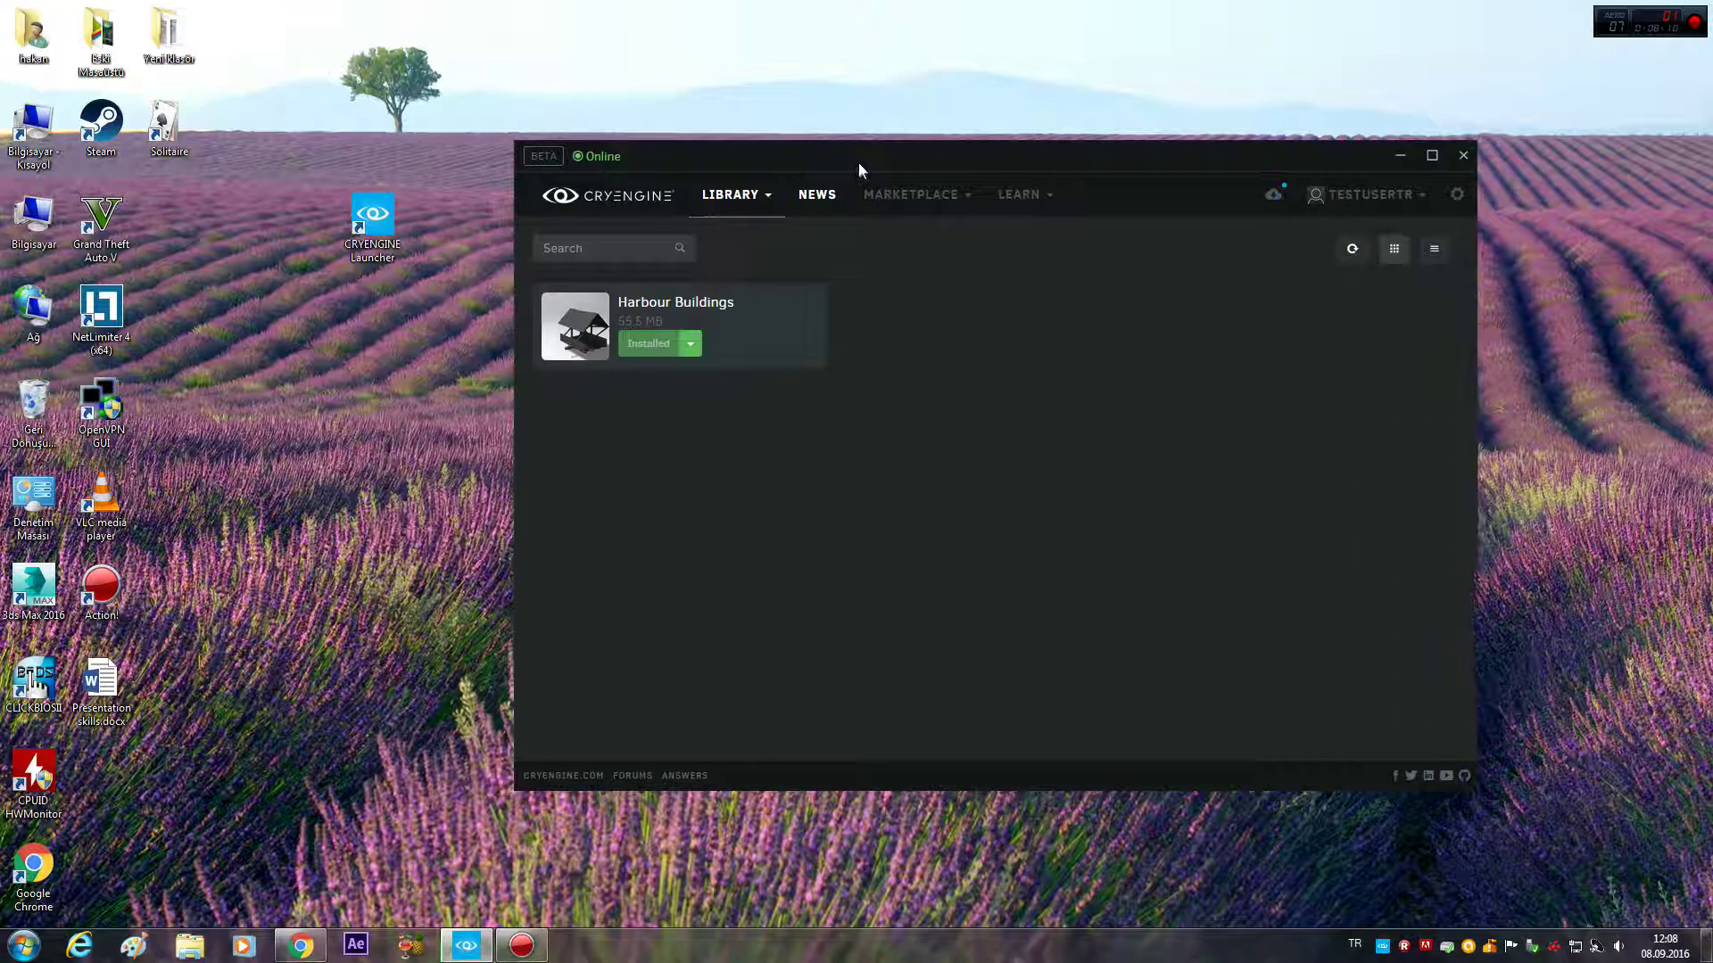
{"action": "left_click", "coordinate": [675, 204]}
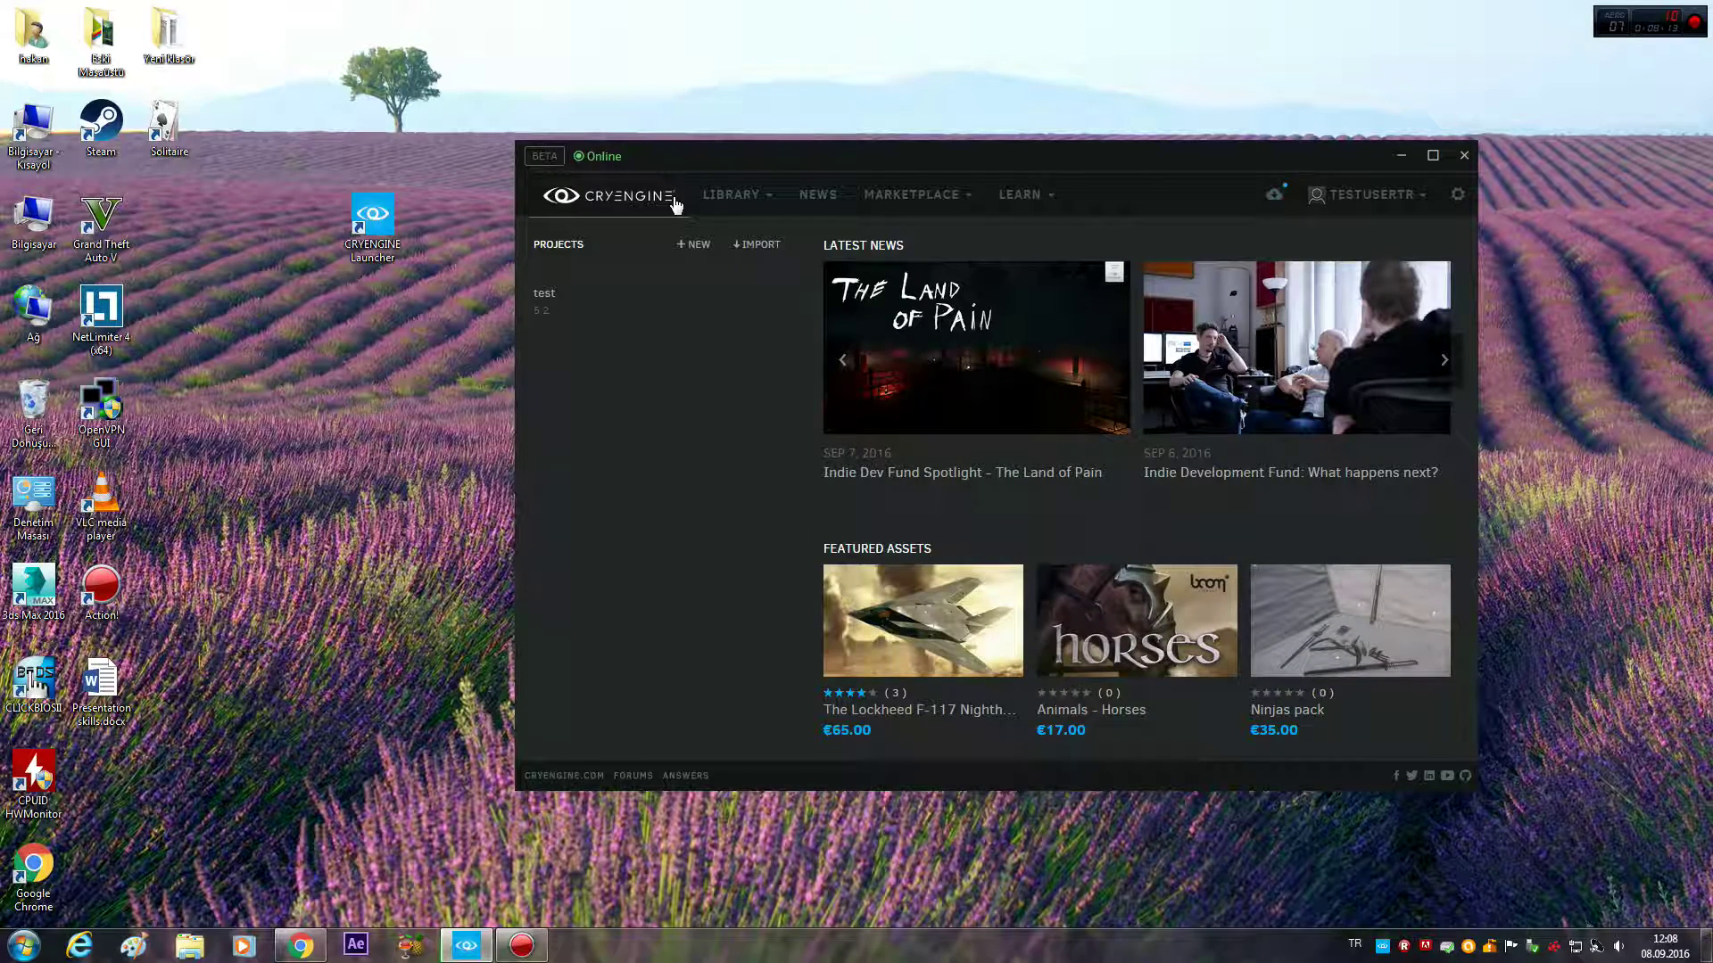
{"action": "left_click", "coordinate": [723, 300]}
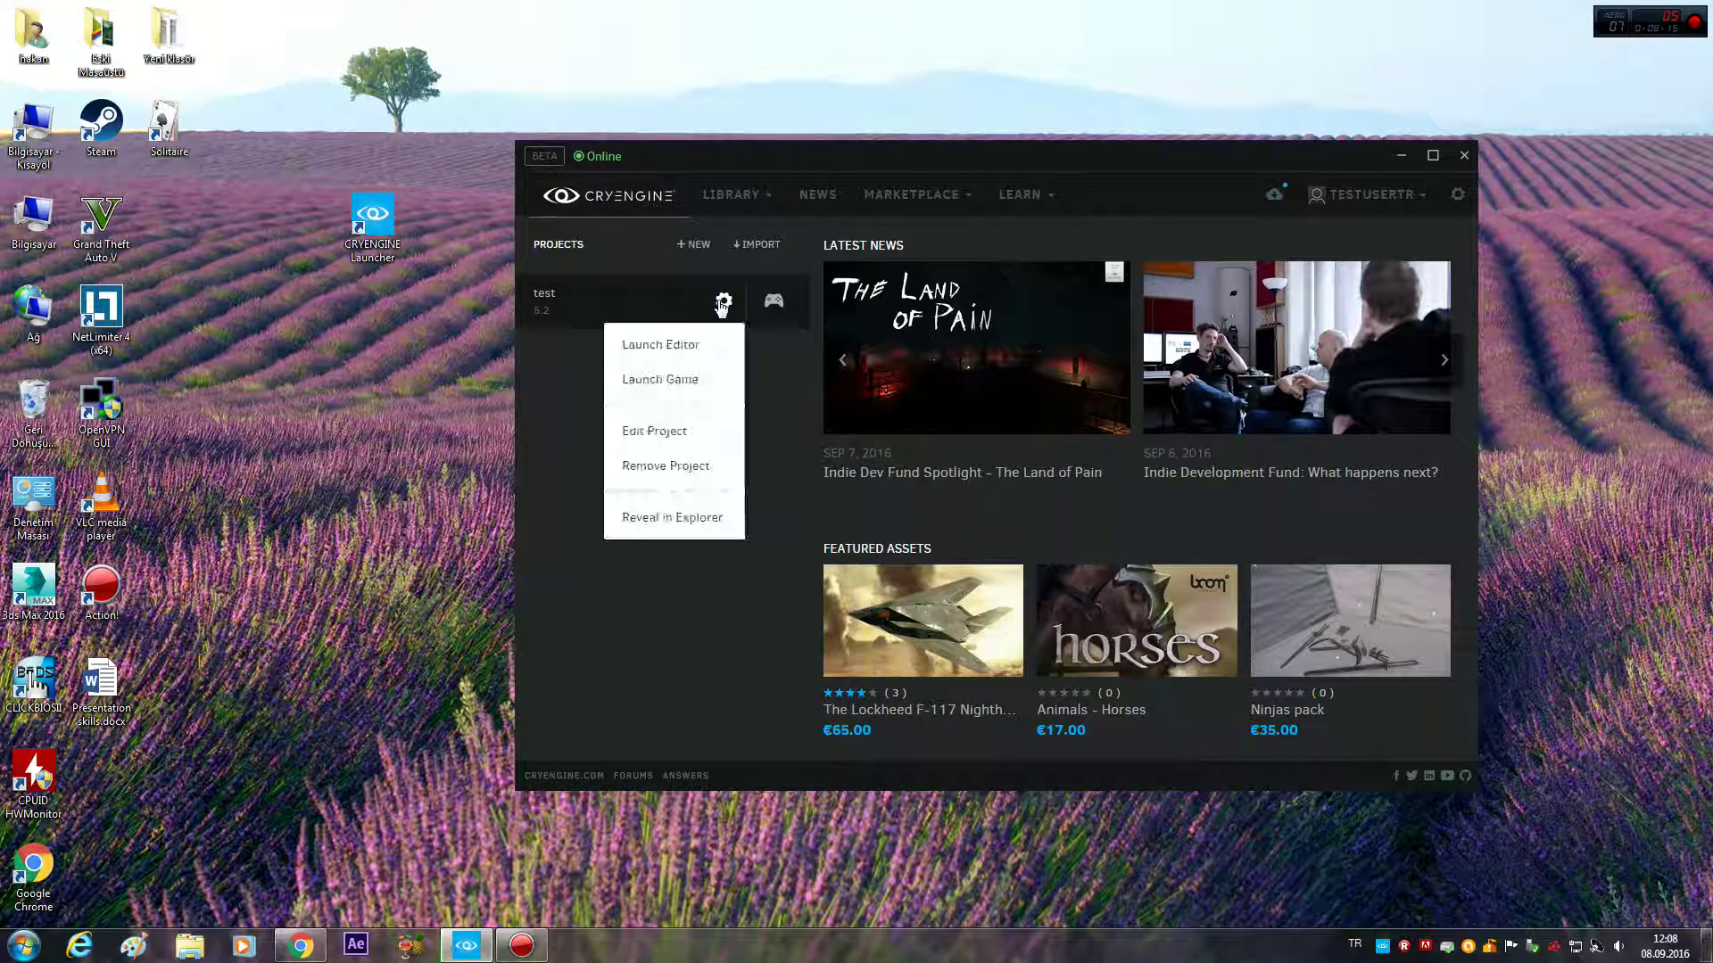
{"action": "left_click", "coordinate": [696, 517]}
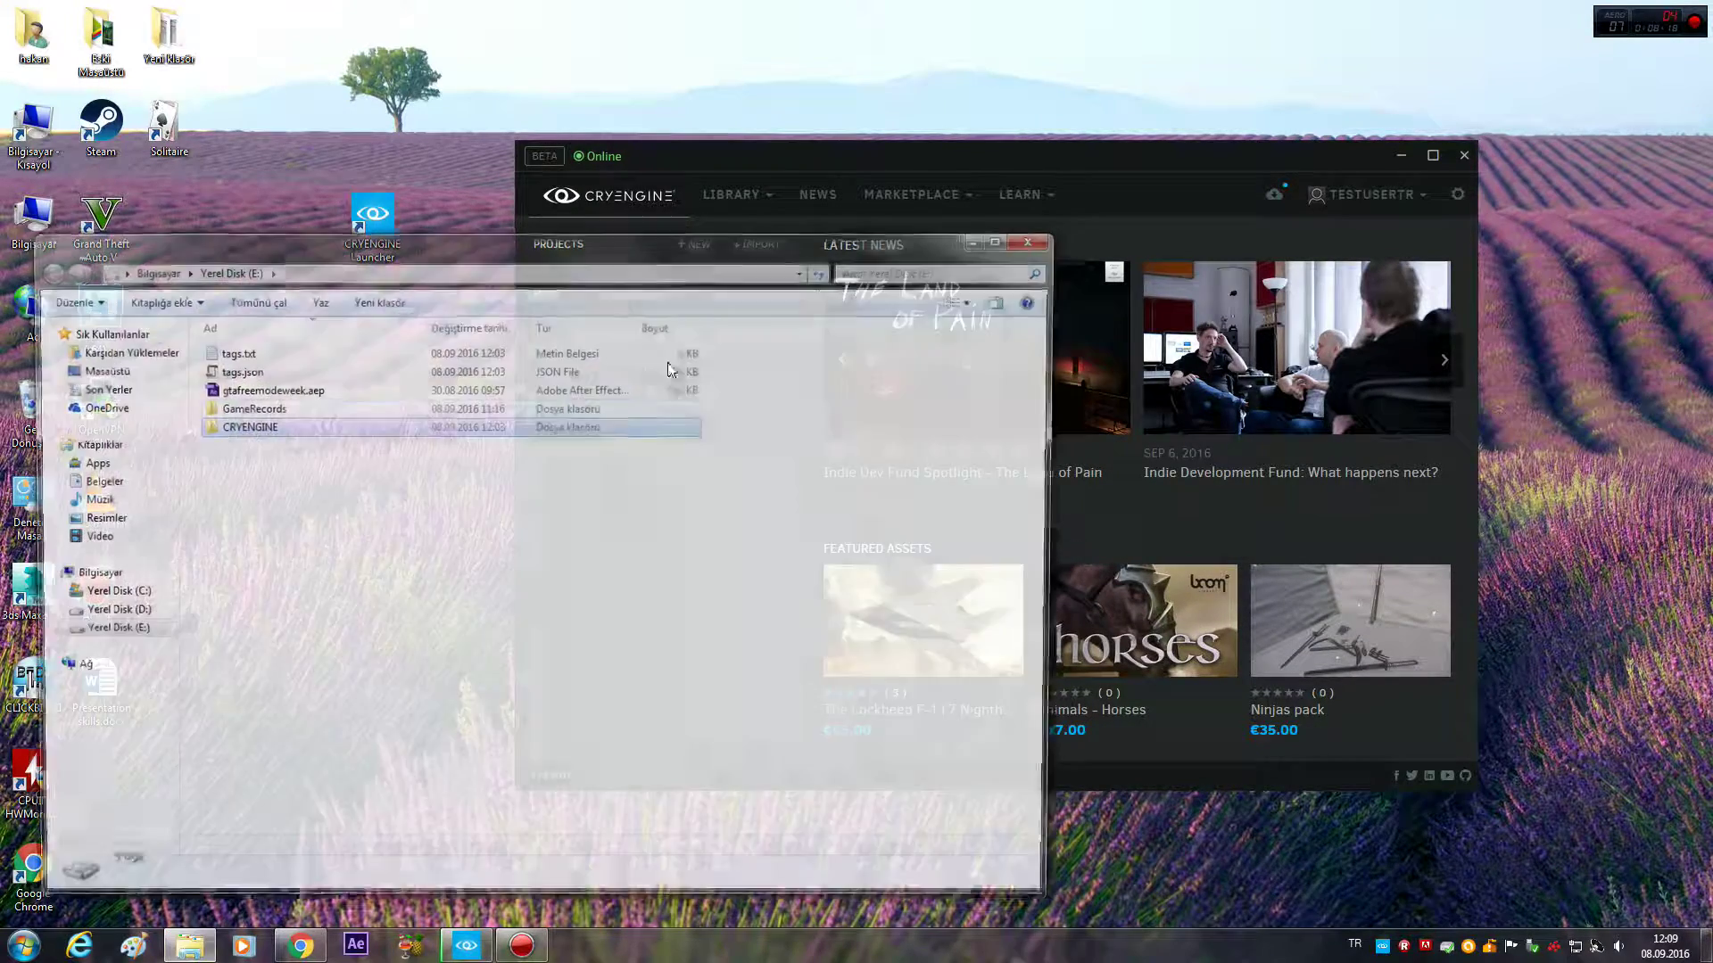
{"action": "double_click", "coordinate": [256, 435]}
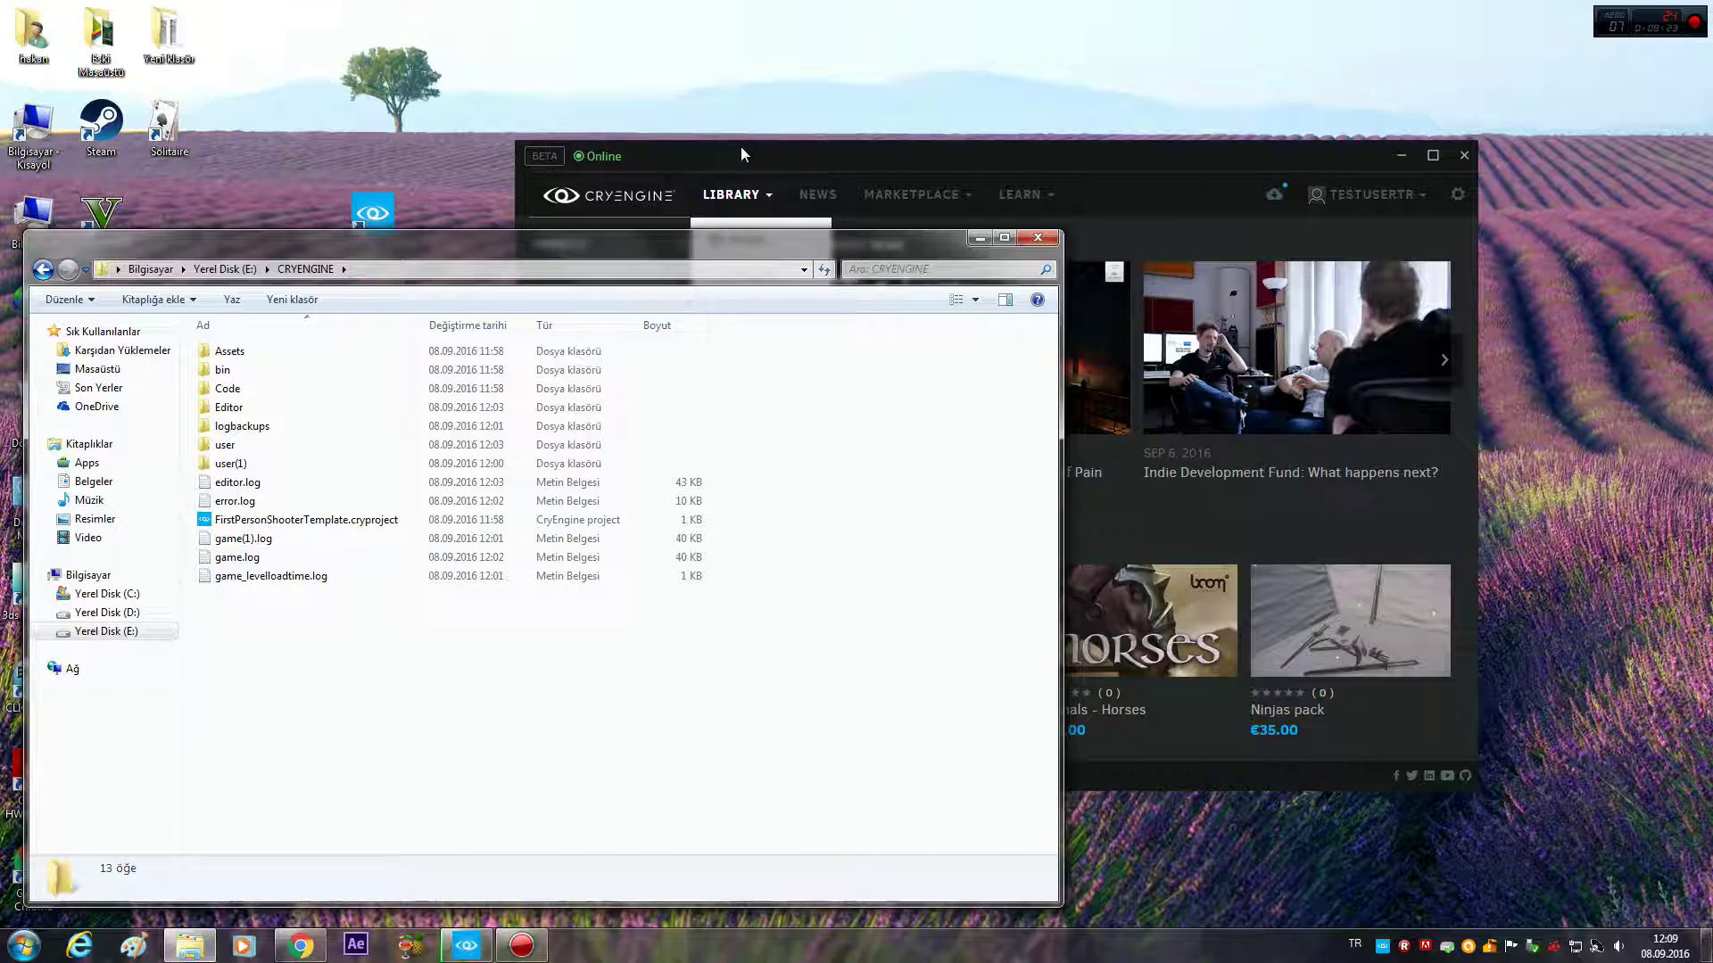
Step: Move the launcher clear of the project folder window and reopen its asset library
{"action": "left_click", "coordinate": [817, 195]}
{"action": "left_click_drag", "start_coordinate": [838, 155], "coordinate": [984, 143]}
{"action": "mouse_move", "coordinate": [877, 183]}
{"action": "left_click", "coordinate": [897, 228]}
{"action": "left_click", "coordinate": [836, 332]}
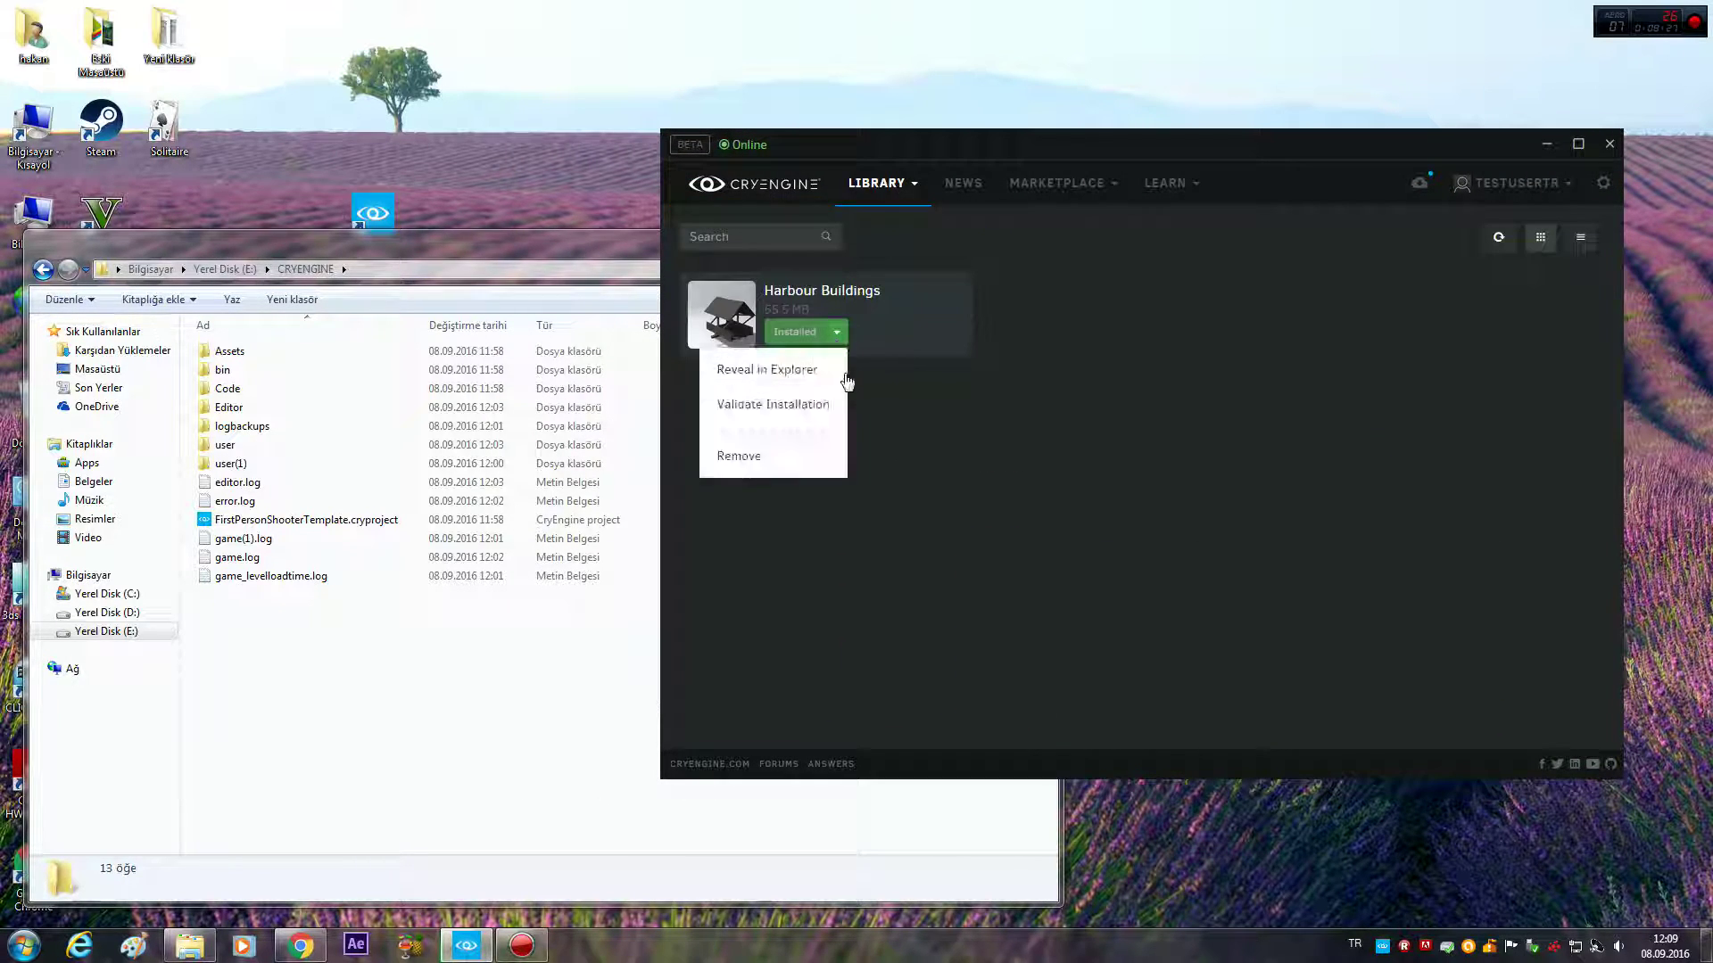
{"action": "left_click", "coordinate": [825, 377]}
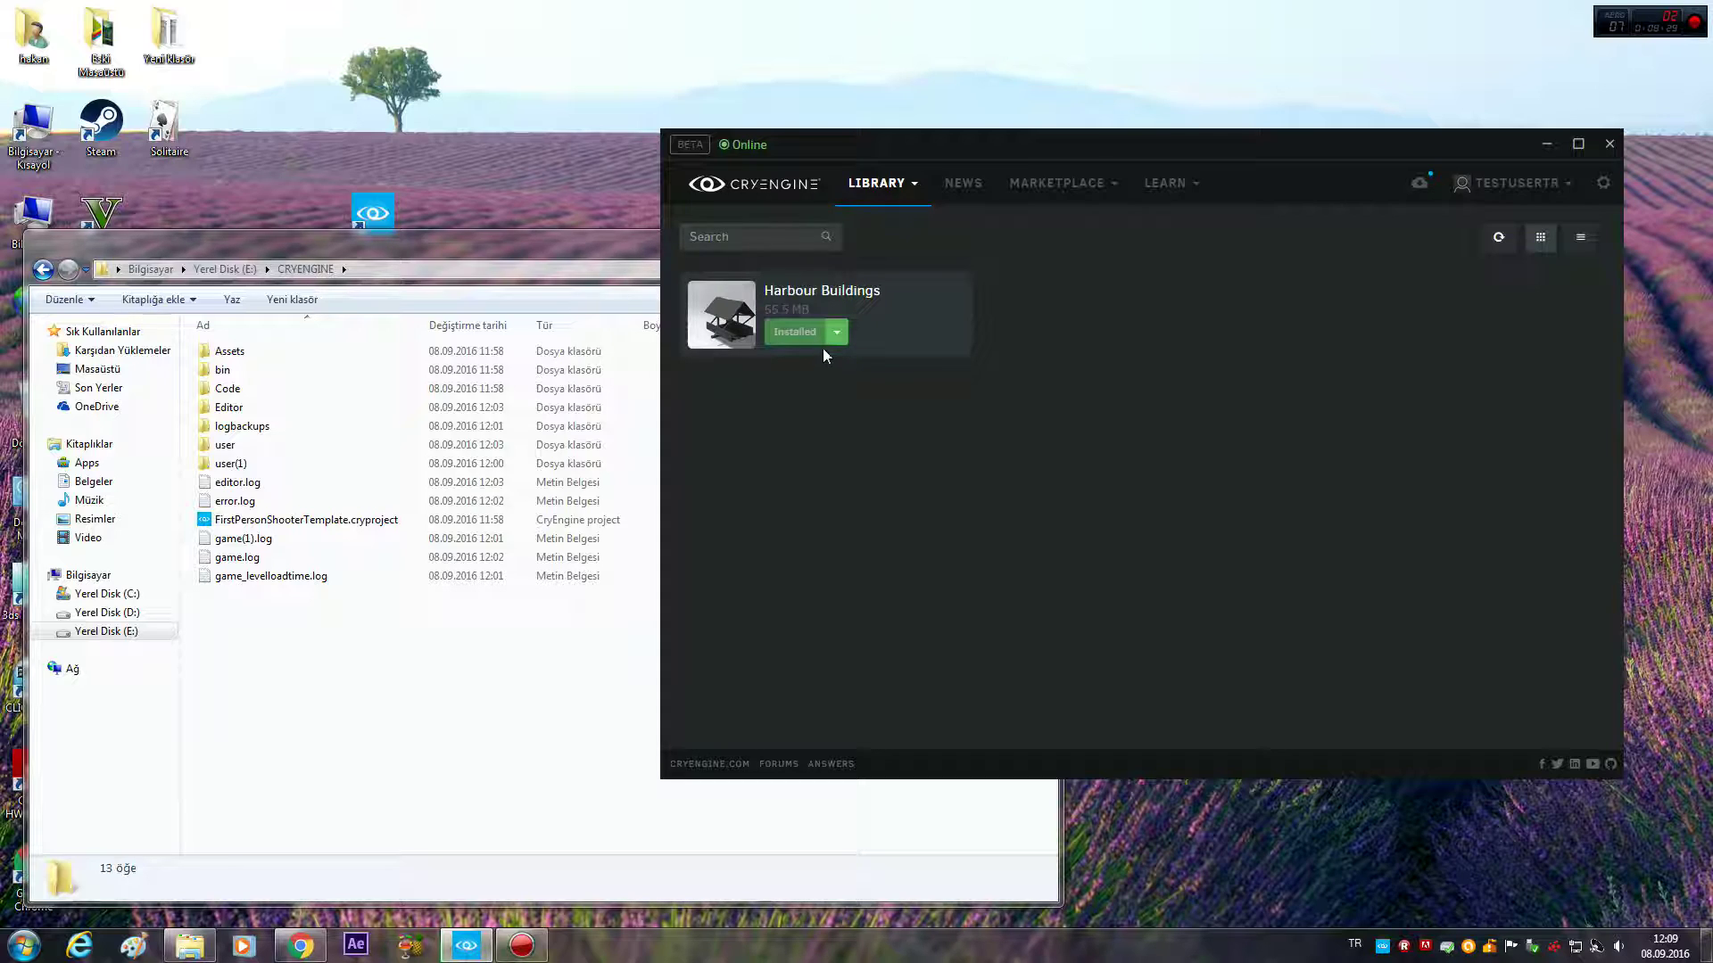
{"action": "left_click", "coordinate": [838, 334]}
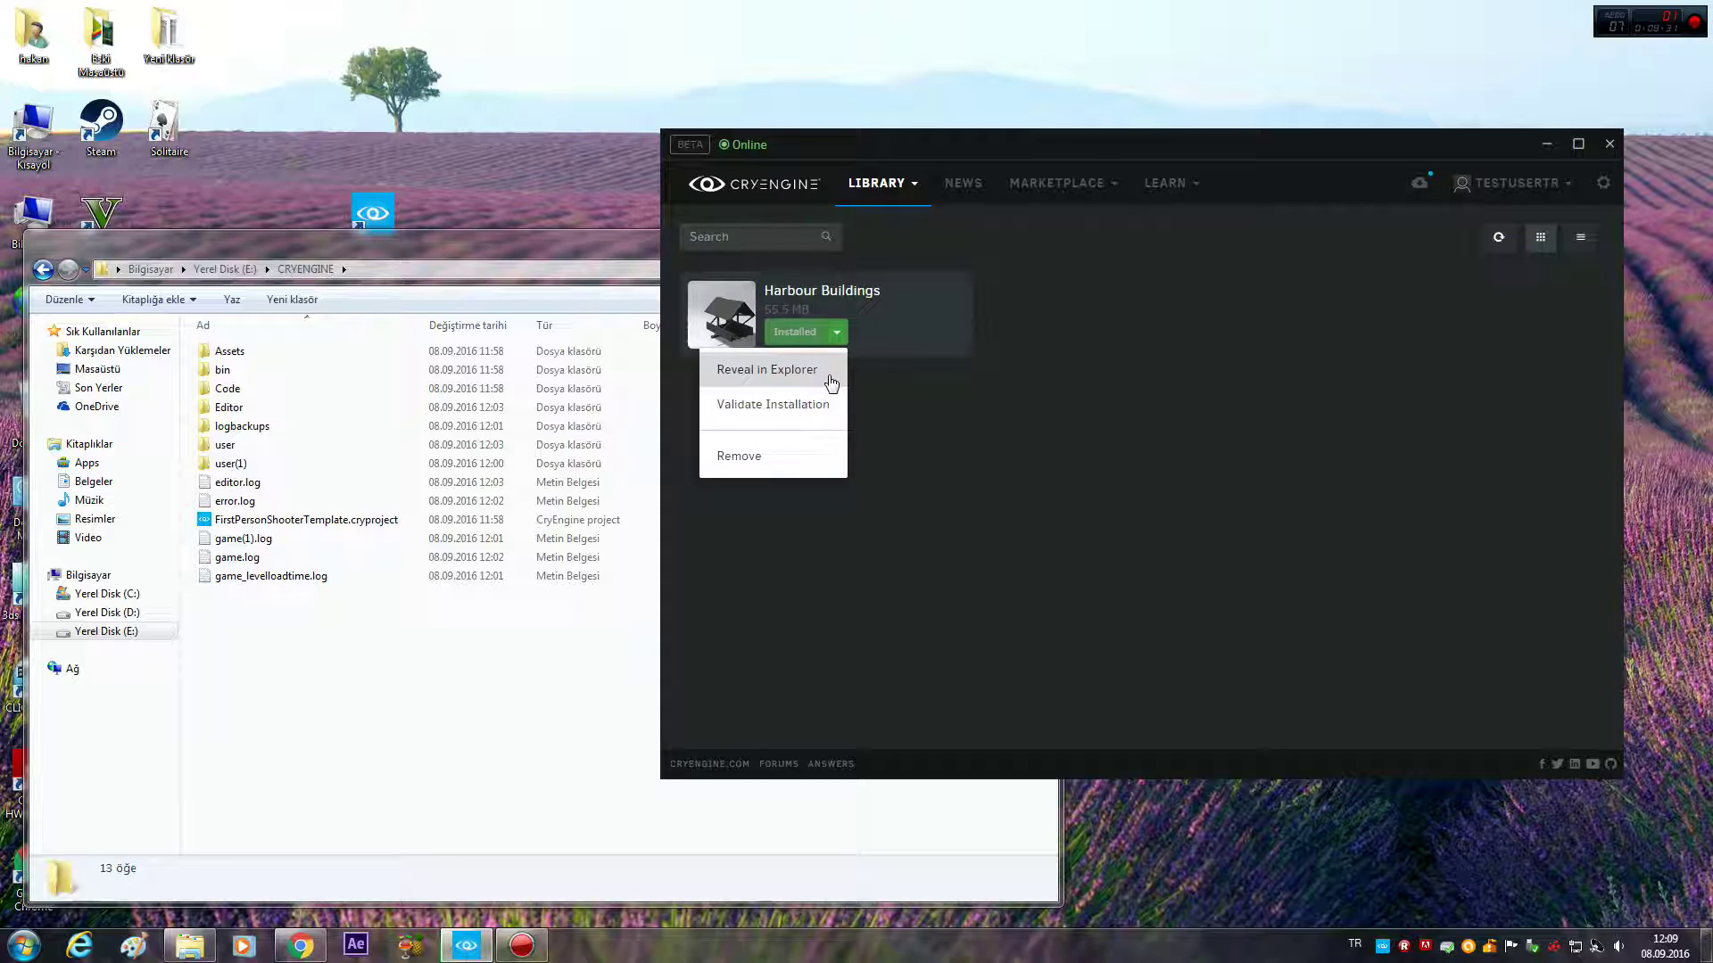
{"action": "left_click", "coordinate": [827, 375]}
{"action": "left_click", "coordinate": [789, 326]}
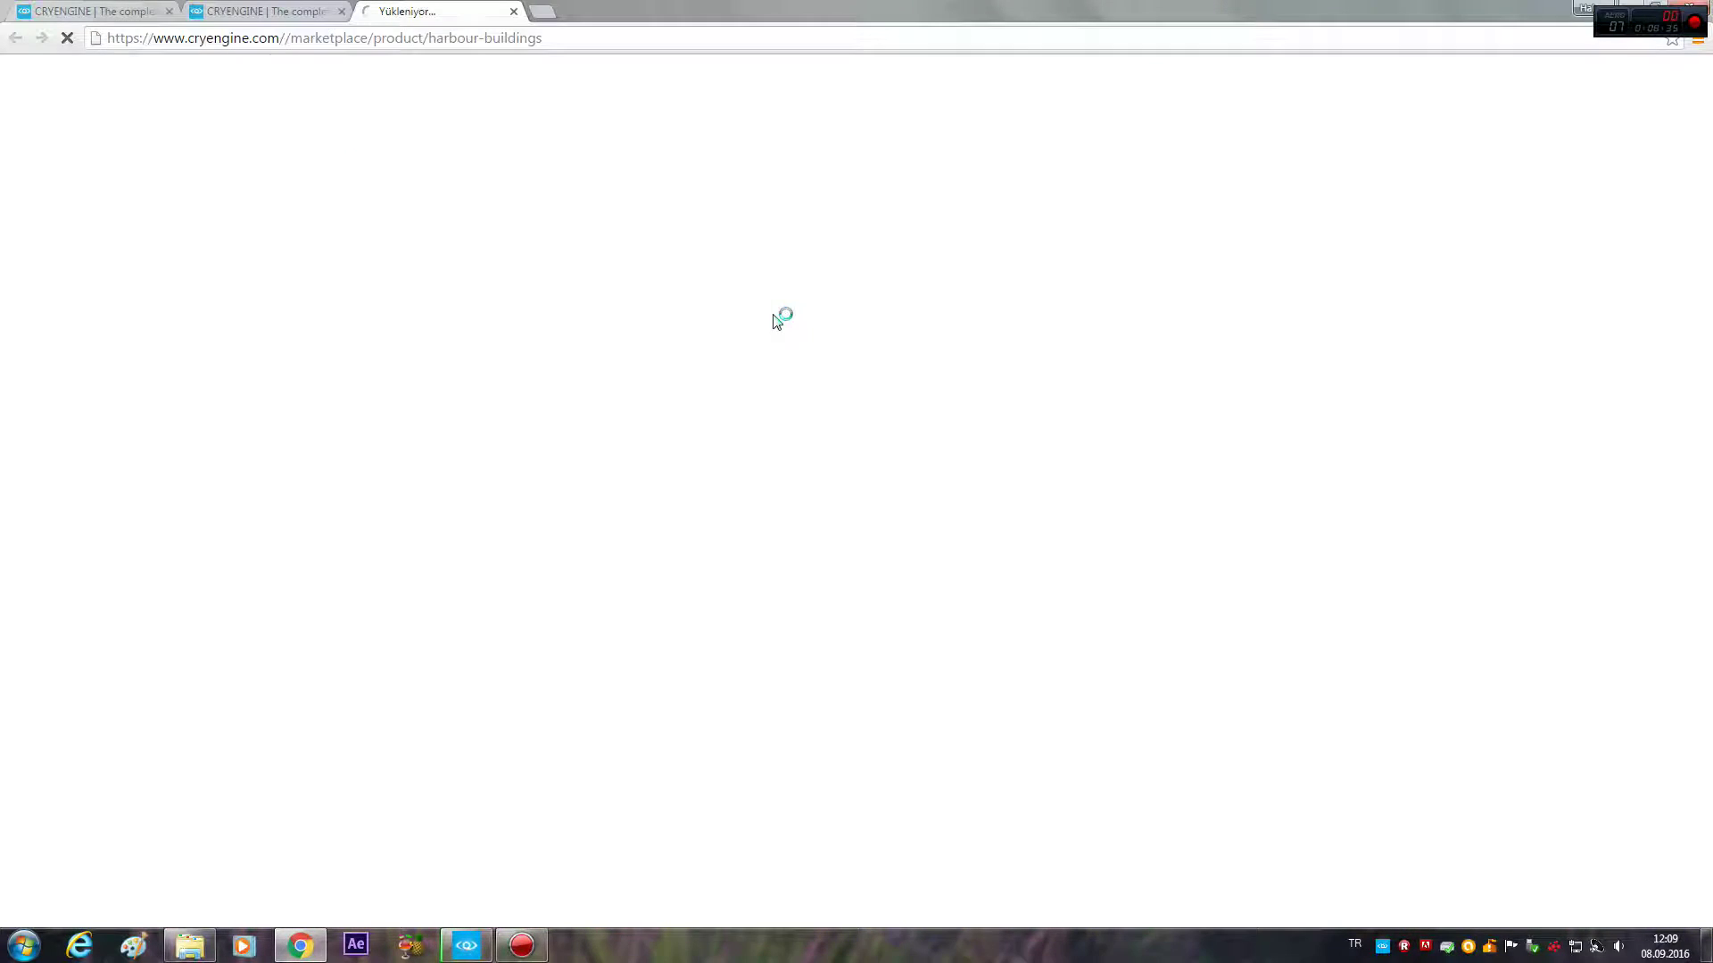
{"action": "left_click", "coordinate": [514, 12]}
{"action": "left_click", "coordinate": [1630, 6]}
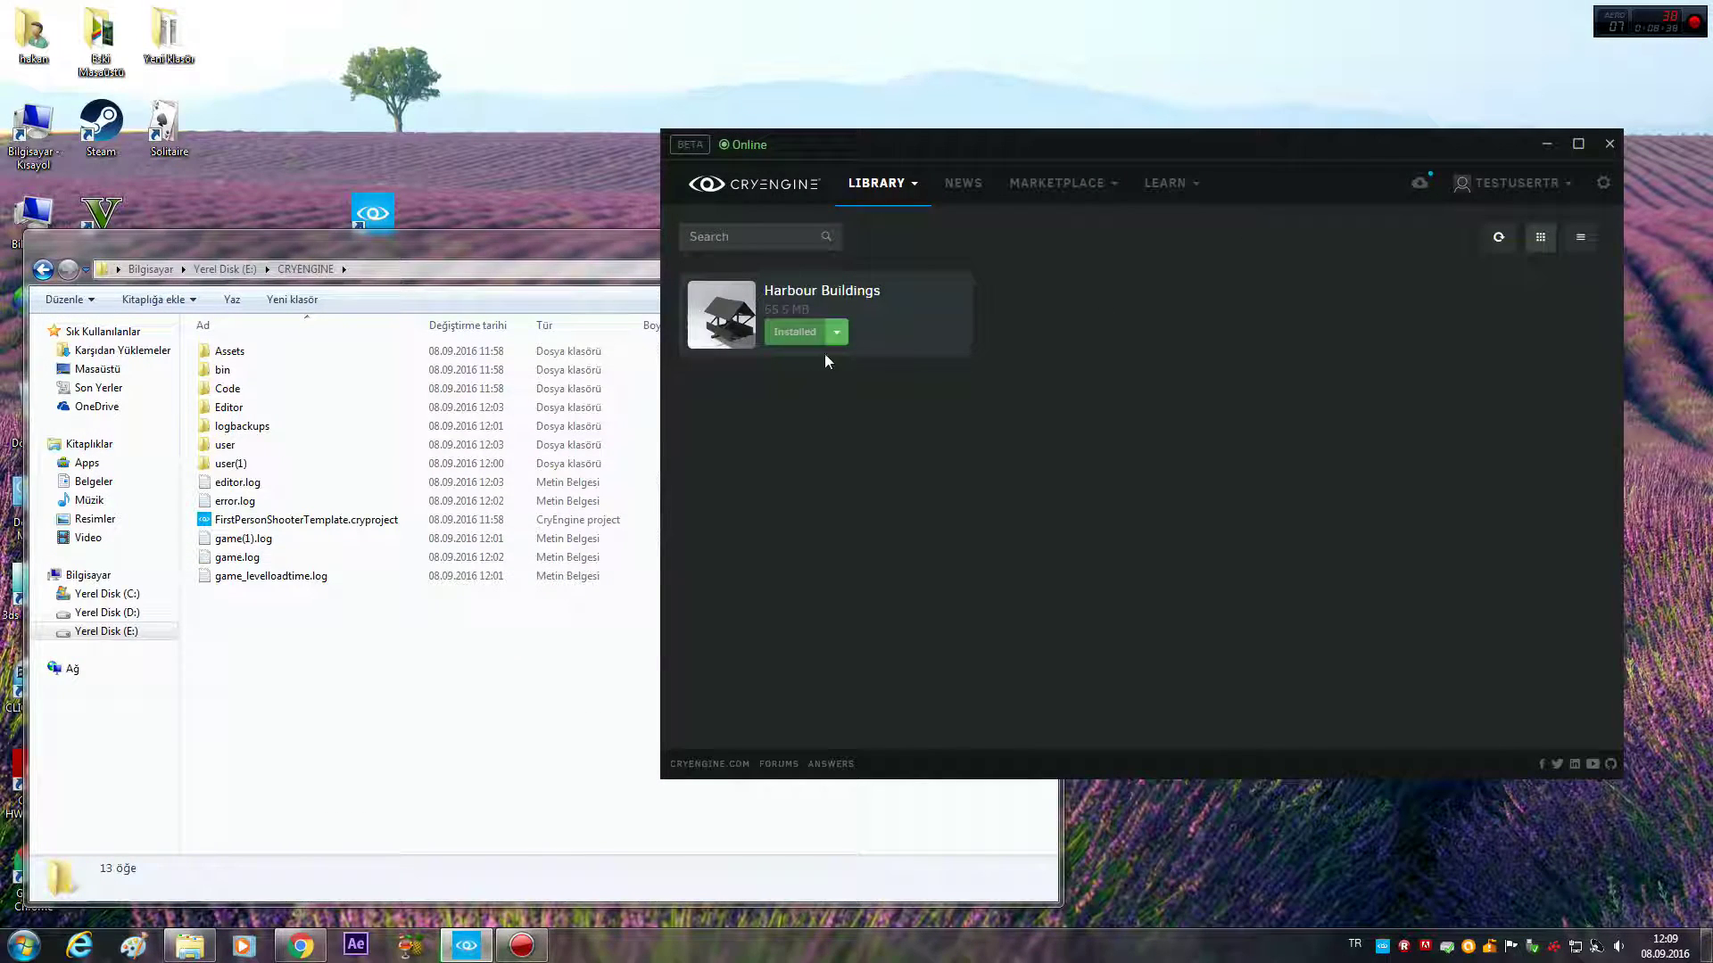
Step: Reveal the installed Harbour Buildings asset in Windows Explorer and open its Harbour_Buildings_198 folder
{"action": "left_click", "coordinate": [836, 336]}
{"action": "left_click", "coordinate": [838, 374]}
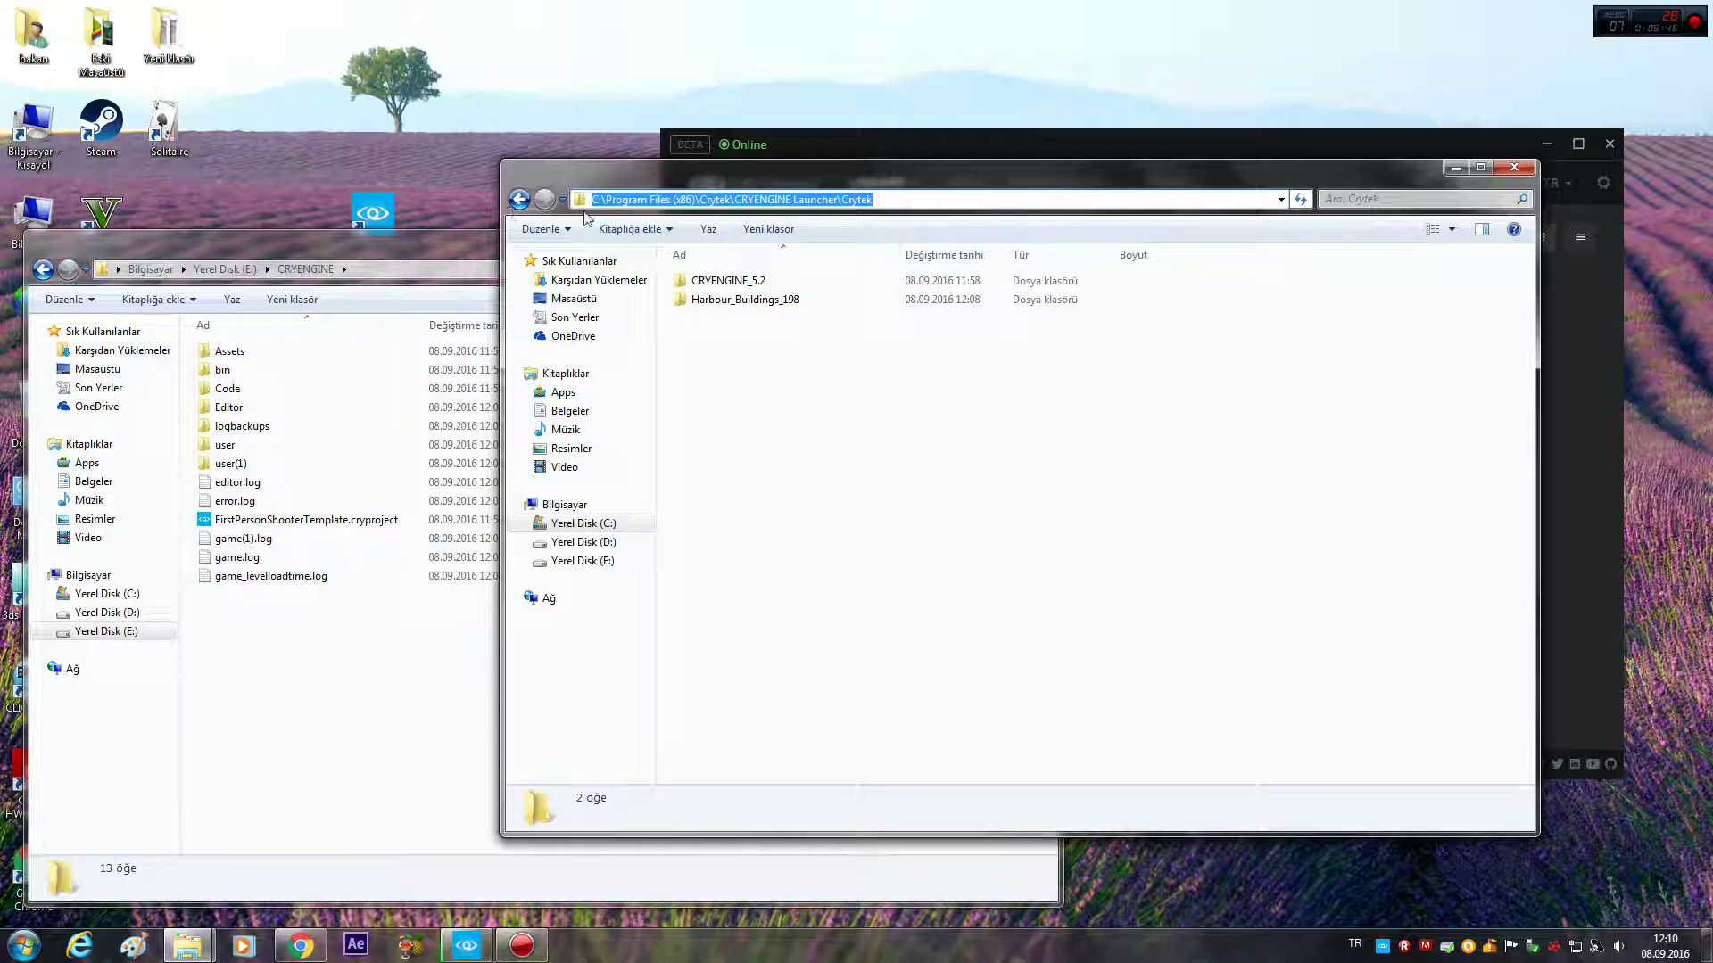
{"action": "left_click", "coordinate": [731, 308]}
{"action": "double_click", "coordinate": [736, 304]}
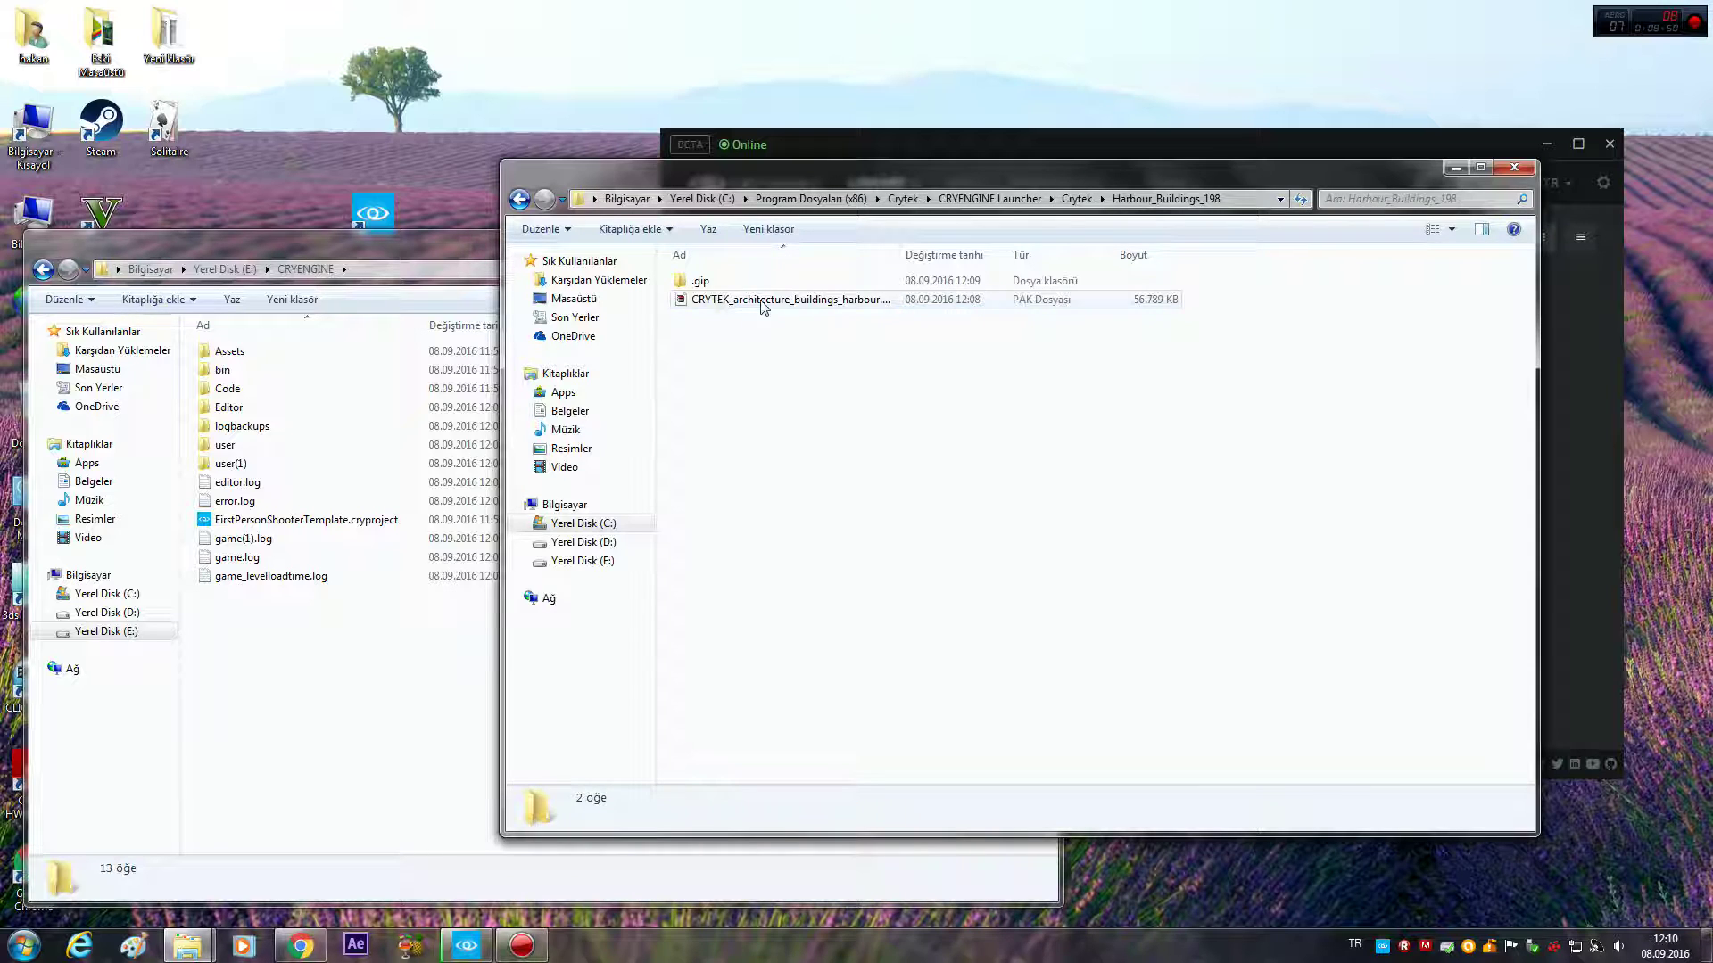
Step: Copy the CRYTEK_architecture_buildings_harbour.pak file from the Harbour_Buildings_198 folder after widening the name column to show its full name
{"action": "left_click", "coordinate": [826, 302]}
{"action": "left_click_drag", "start_coordinate": [900, 255], "coordinate": [1036, 255]}
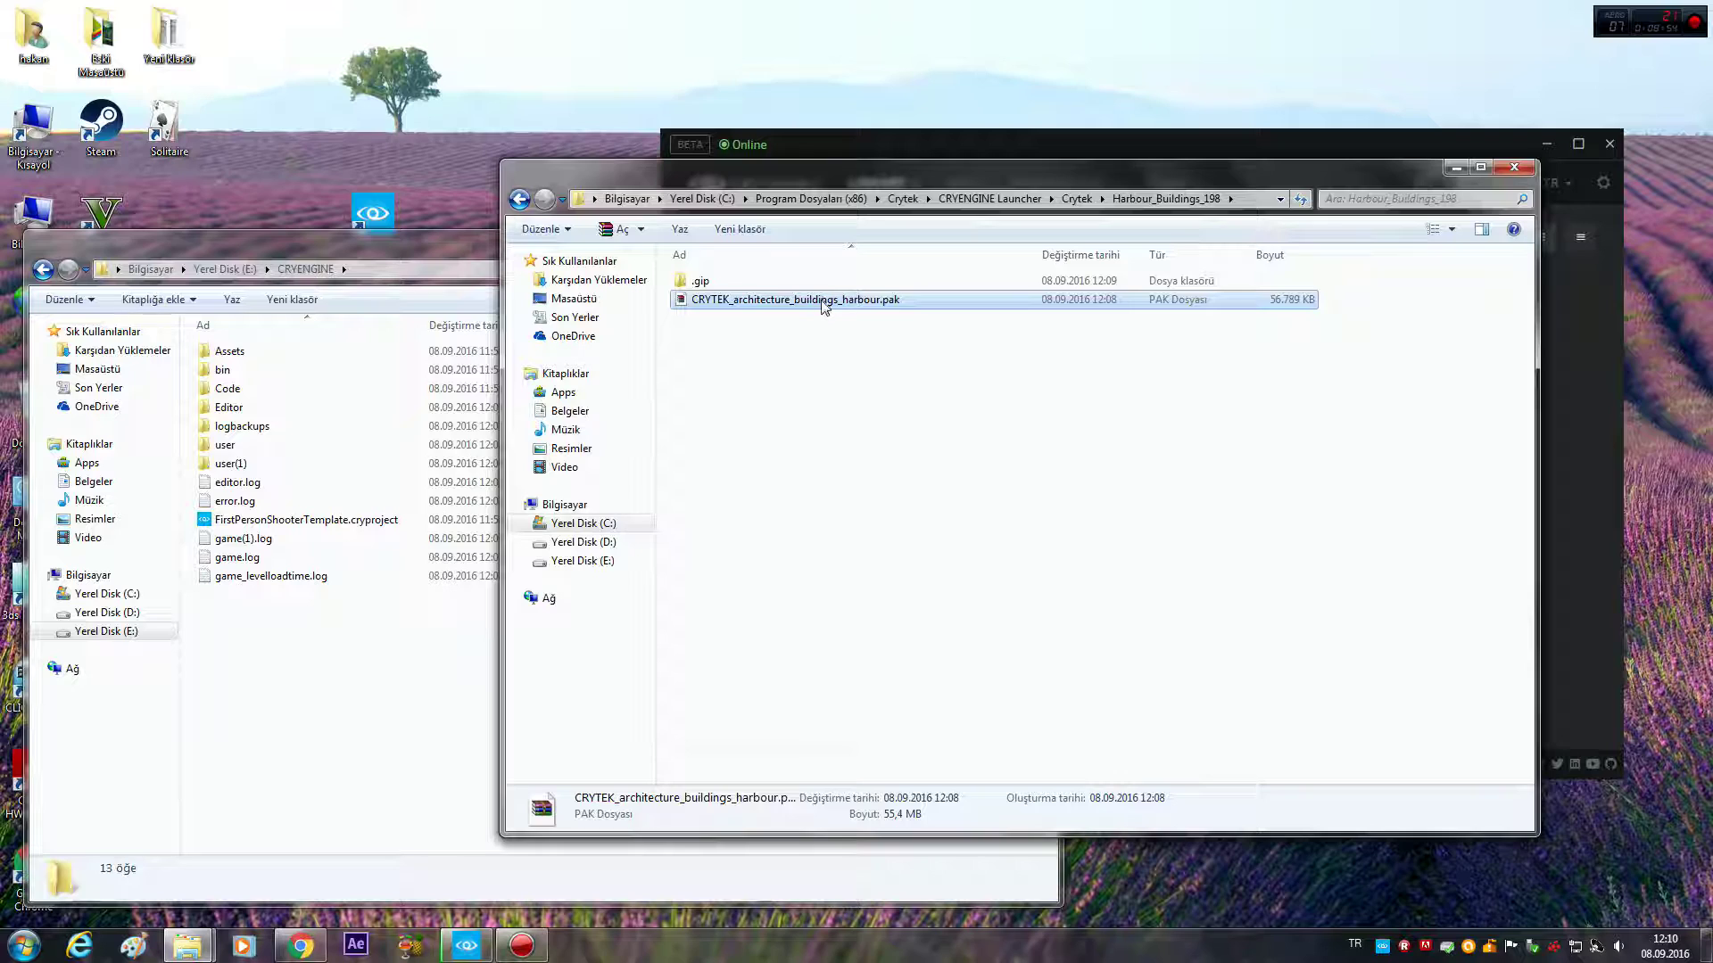
{"action": "right_click", "coordinate": [823, 305]}
{"action": "left_click", "coordinate": [901, 560]}
Step: Close the old project folder window, then reveal the test project from the launcher's home page and open its CRYENGINE folder
{"action": "left_click", "coordinate": [482, 268]}
{"action": "left_click", "coordinate": [1032, 240]}
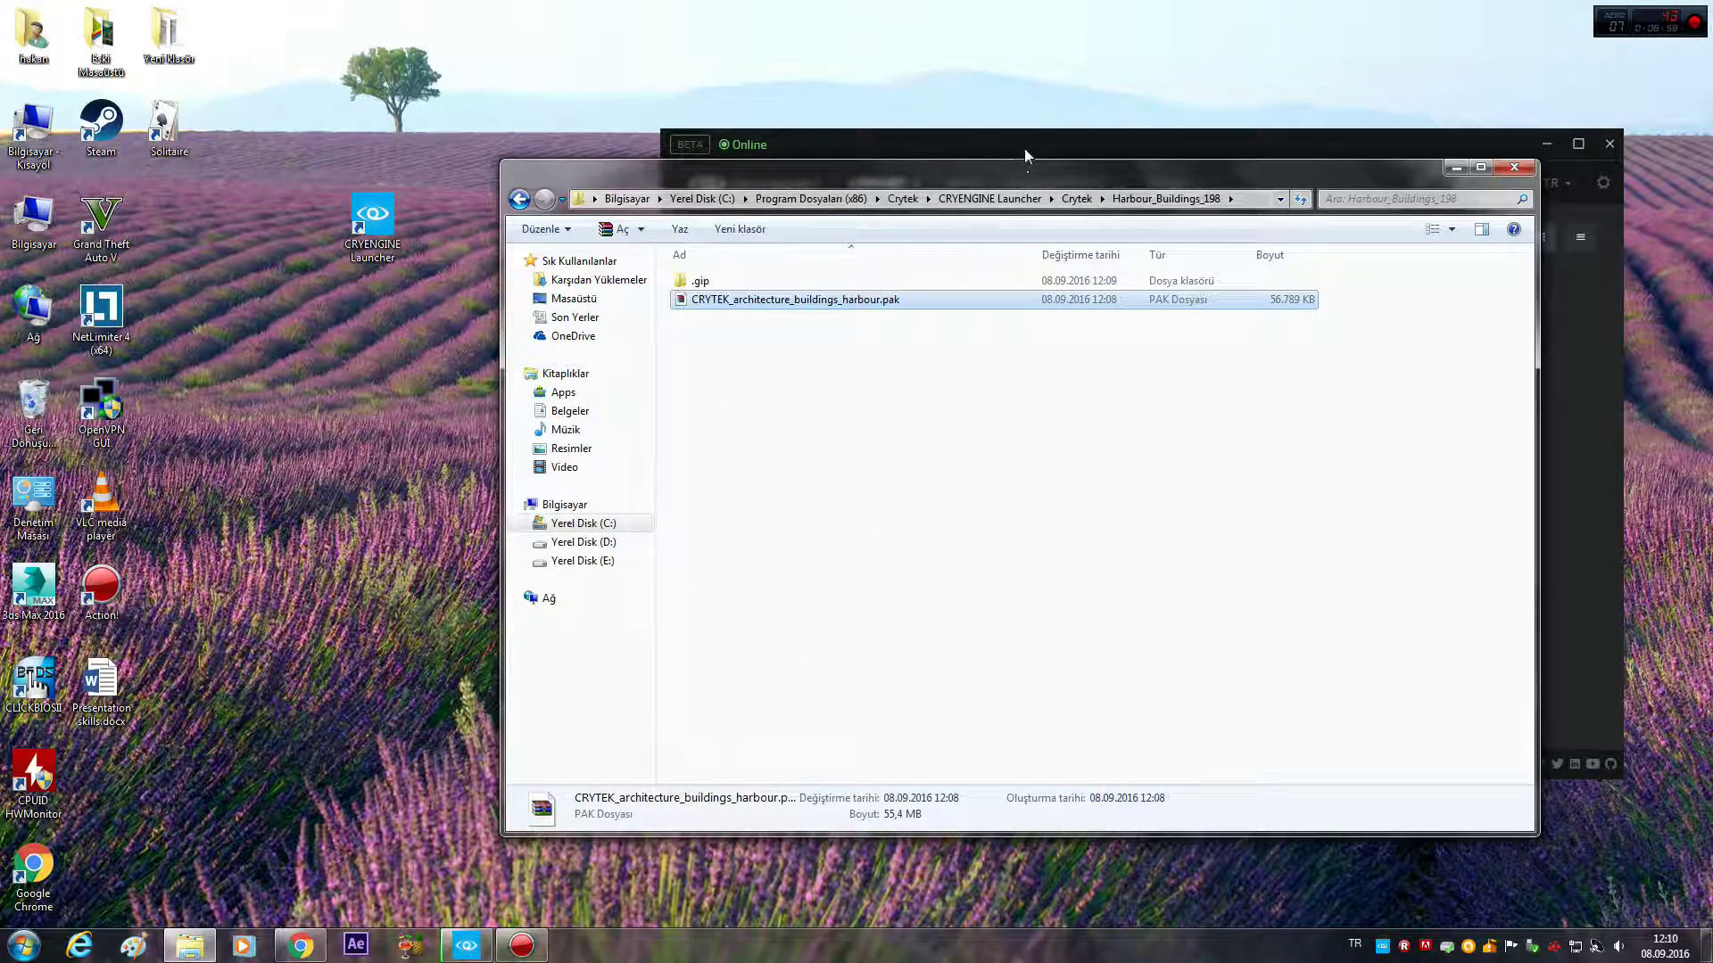
{"action": "left_click", "coordinate": [1024, 156]}
{"action": "left_click", "coordinate": [781, 188]}
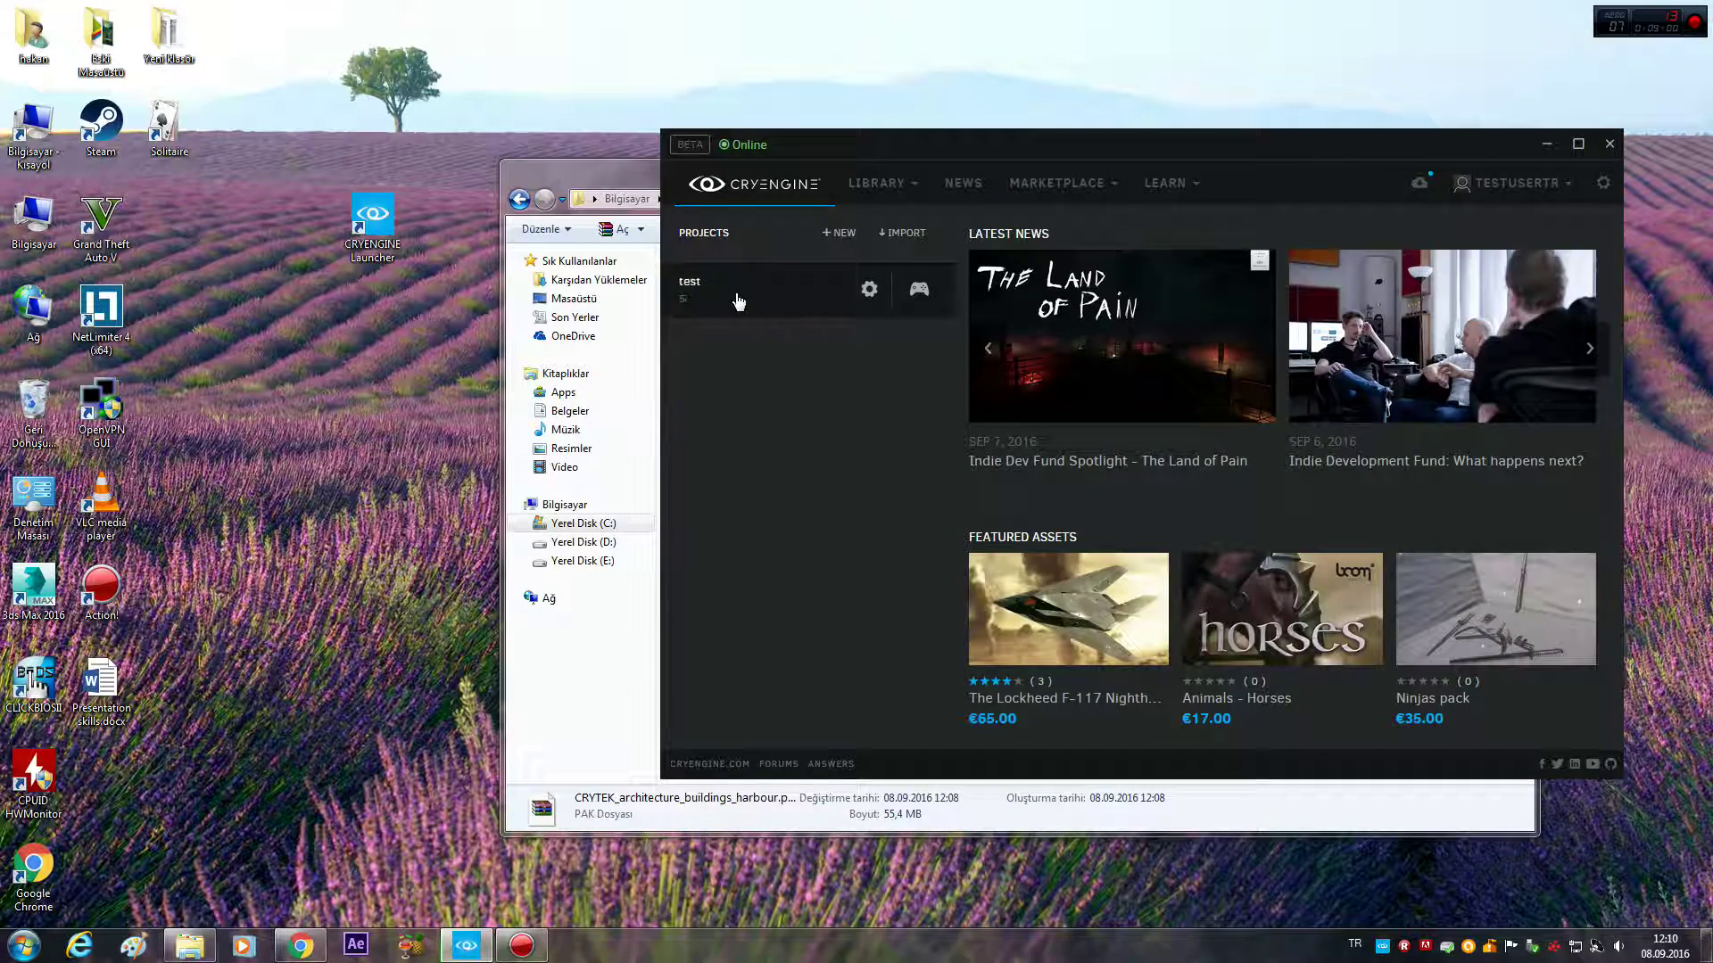
{"action": "left_click", "coordinate": [869, 289]}
{"action": "left_click", "coordinate": [849, 501]}
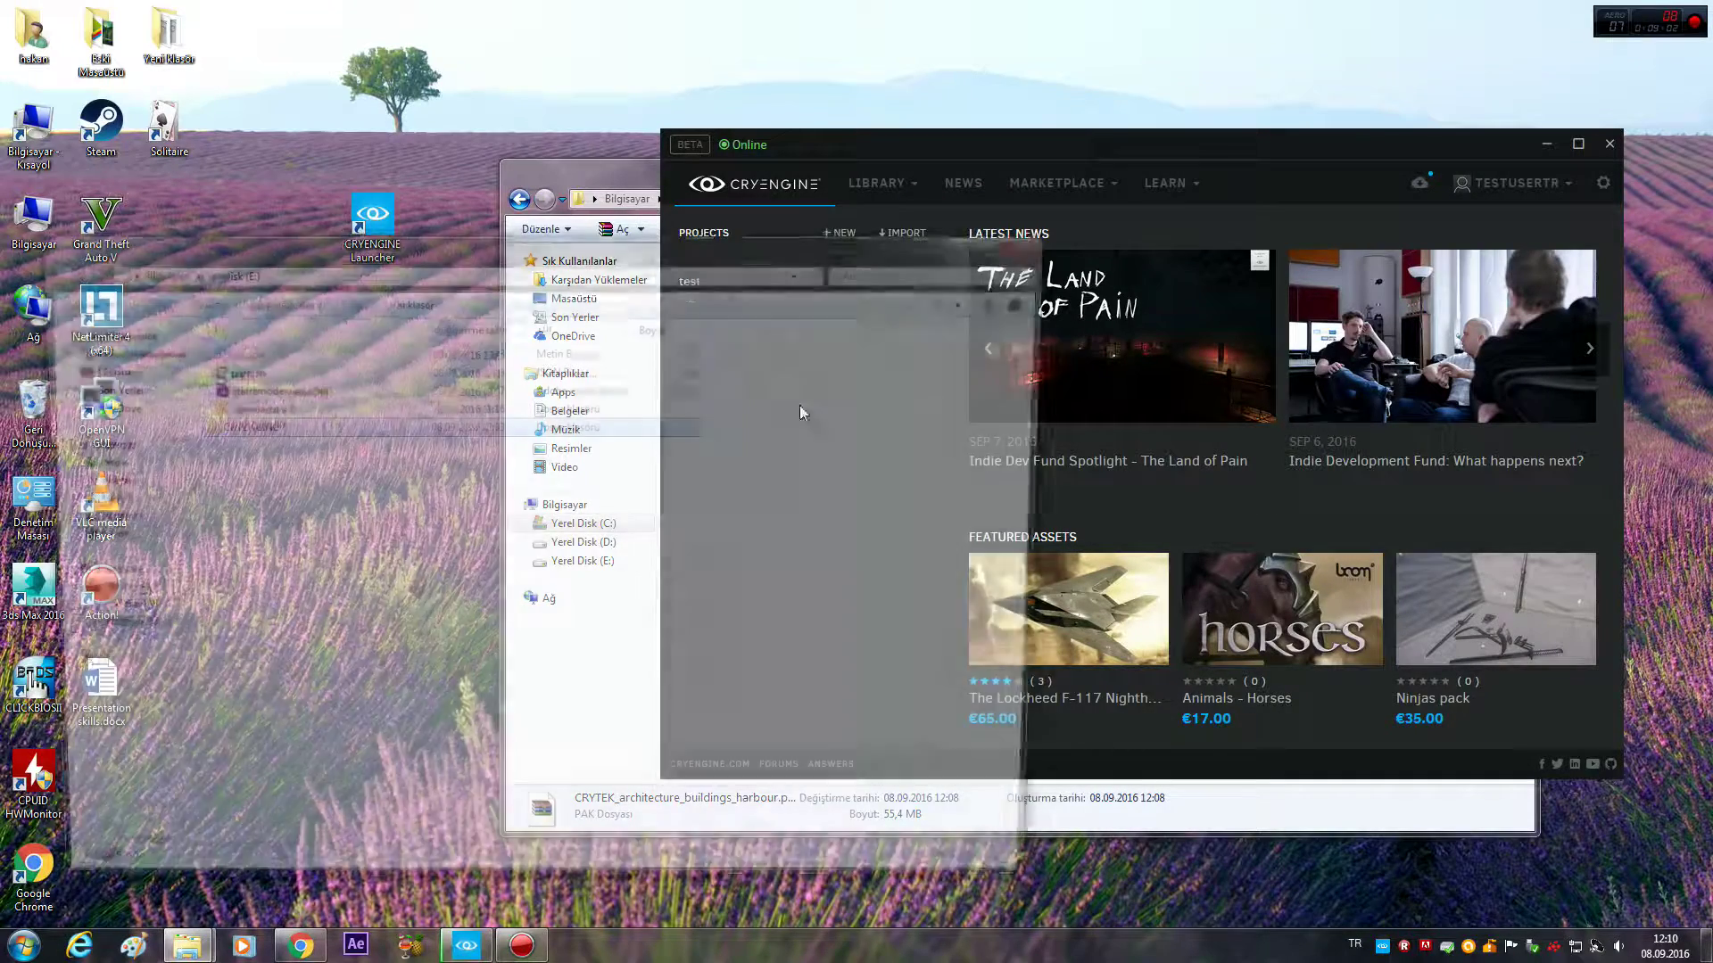
{"action": "double_click", "coordinate": [254, 428]}
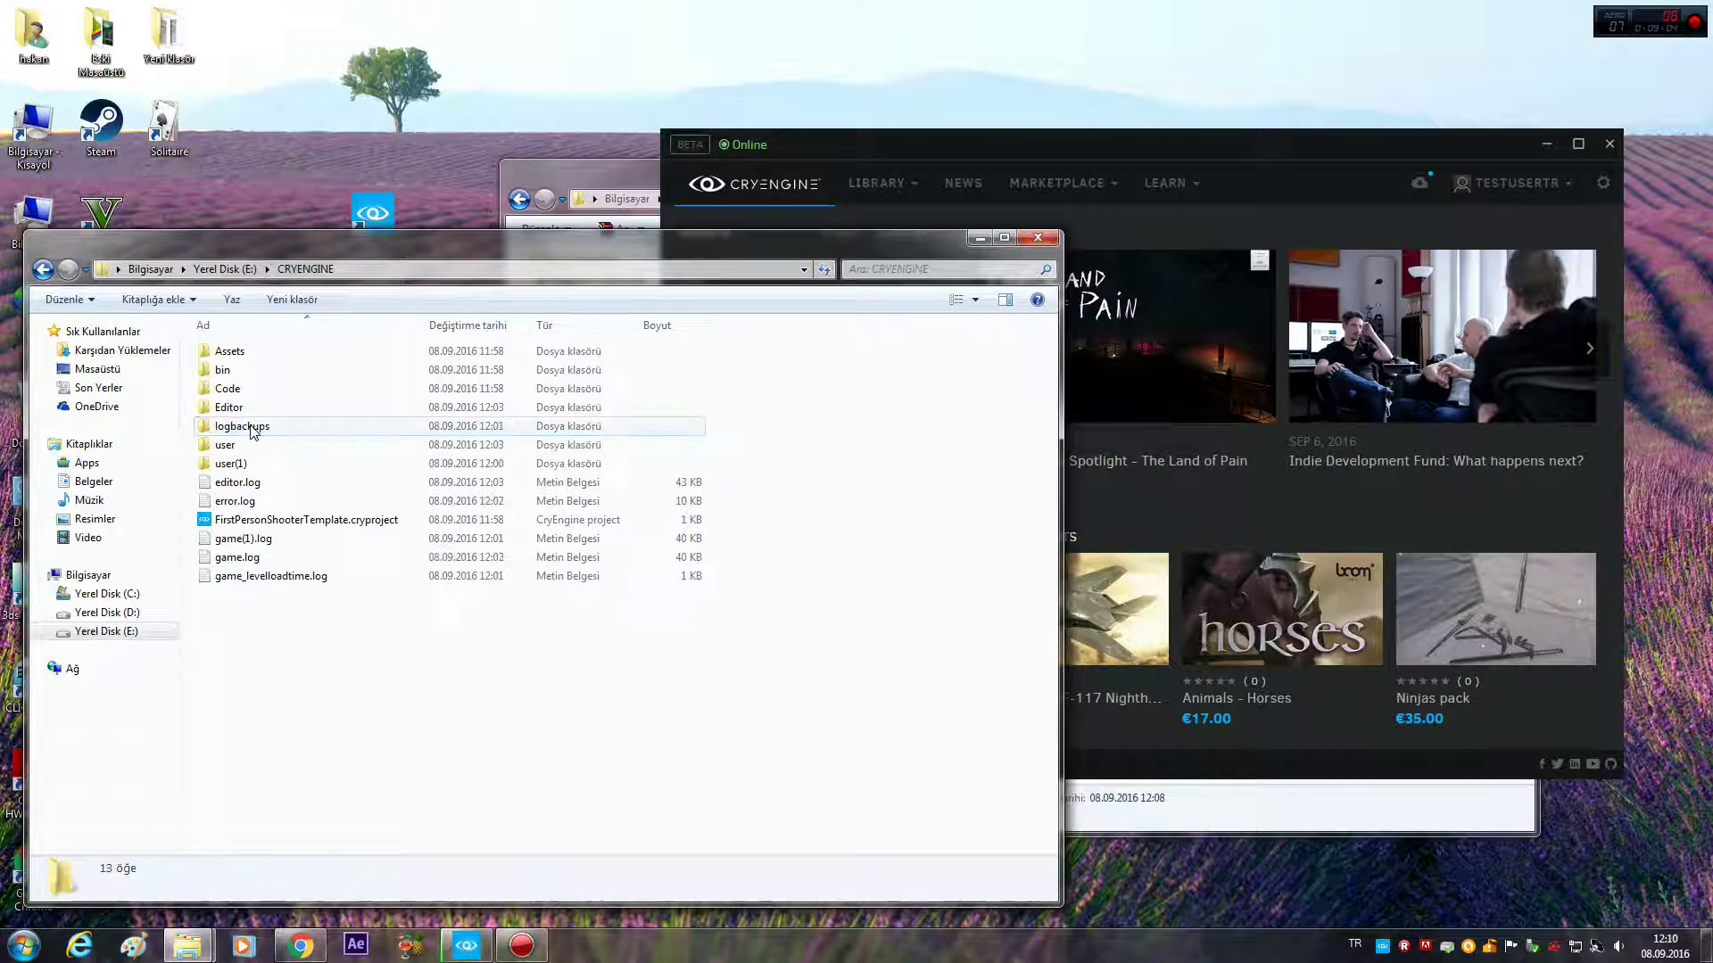
Step: Paste the copied .pak file into the project's Assets folder and widen the name column to show its full name
{"action": "double_click", "coordinate": [240, 353]}
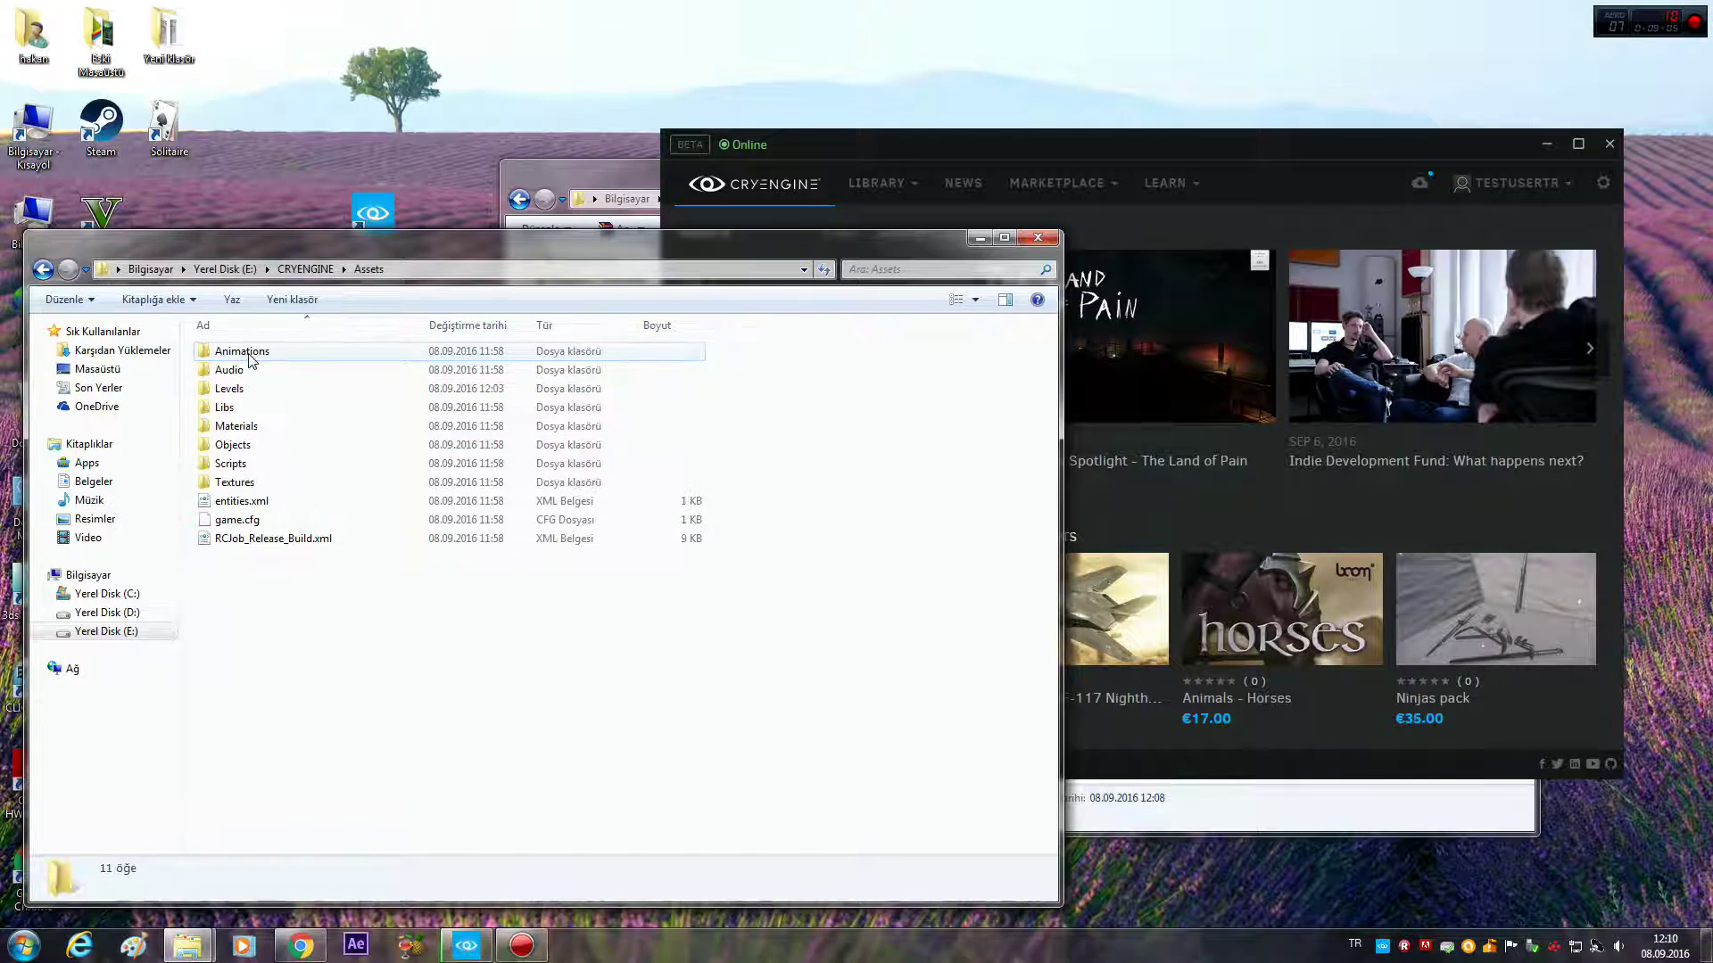
{"action": "right_click", "coordinate": [298, 580]}
{"action": "left_click", "coordinate": [347, 730]}
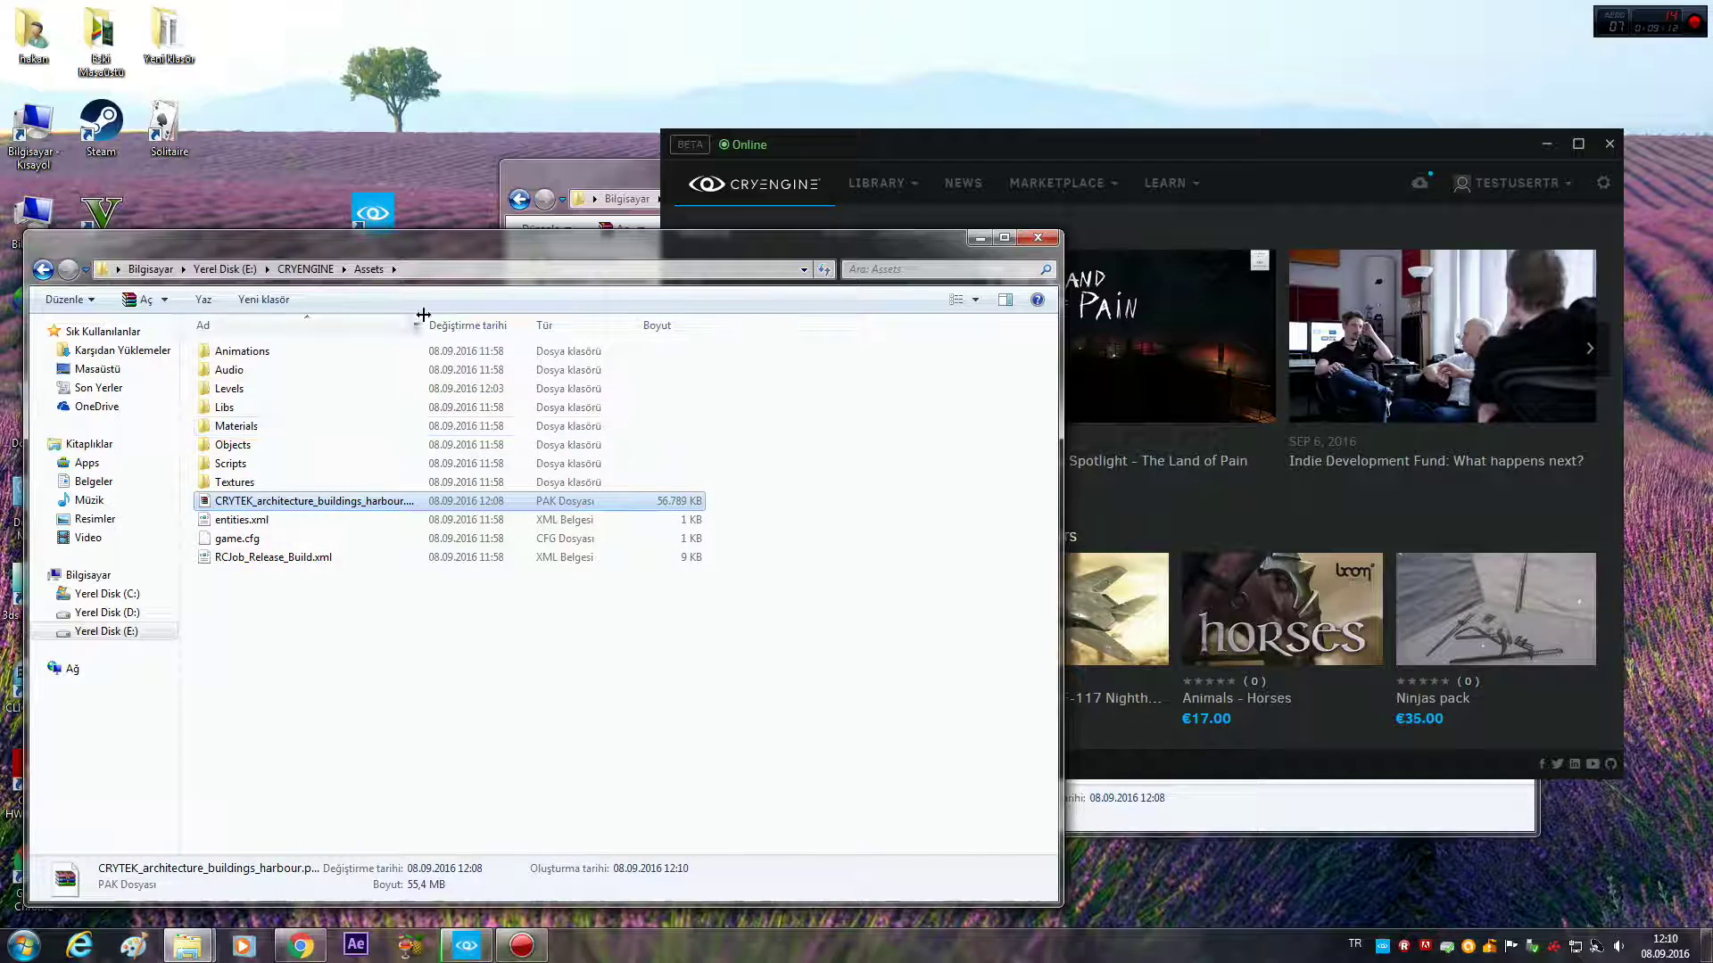
{"action": "left_click_drag", "start_coordinate": [423, 323], "coordinate": [455, 314]}
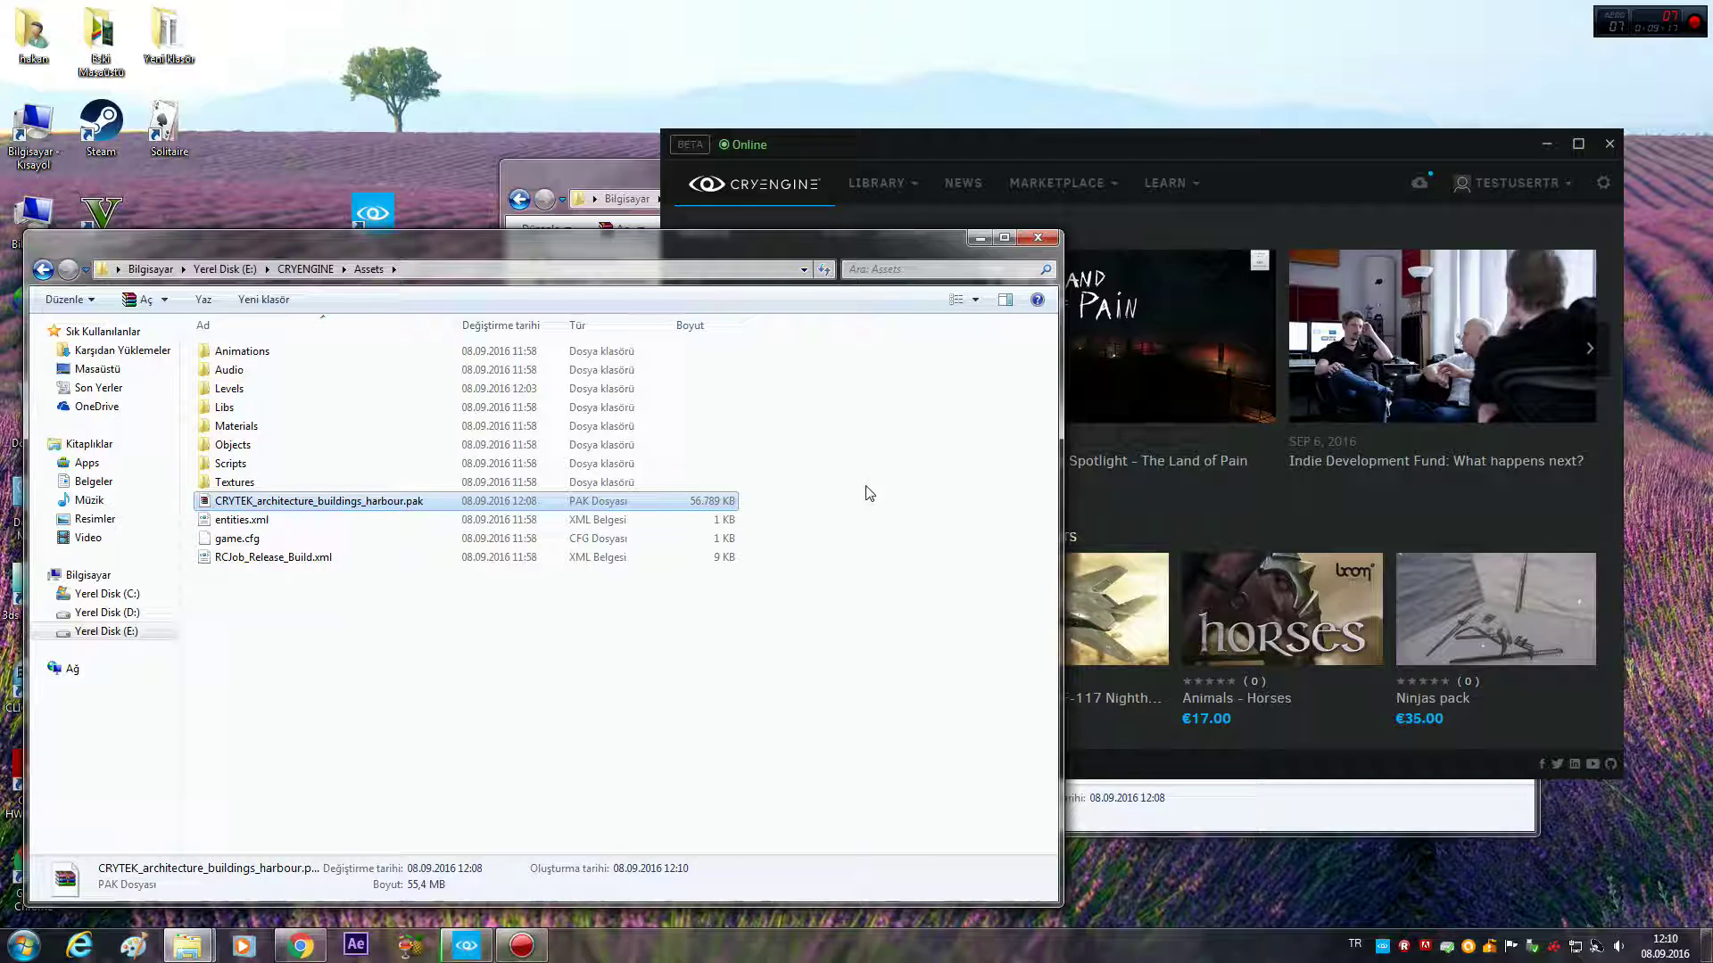
Step: Launch the CRYENGINE Sandbox editor for the test project from the launcher and maximize its window
{"action": "left_click", "coordinate": [938, 143]}
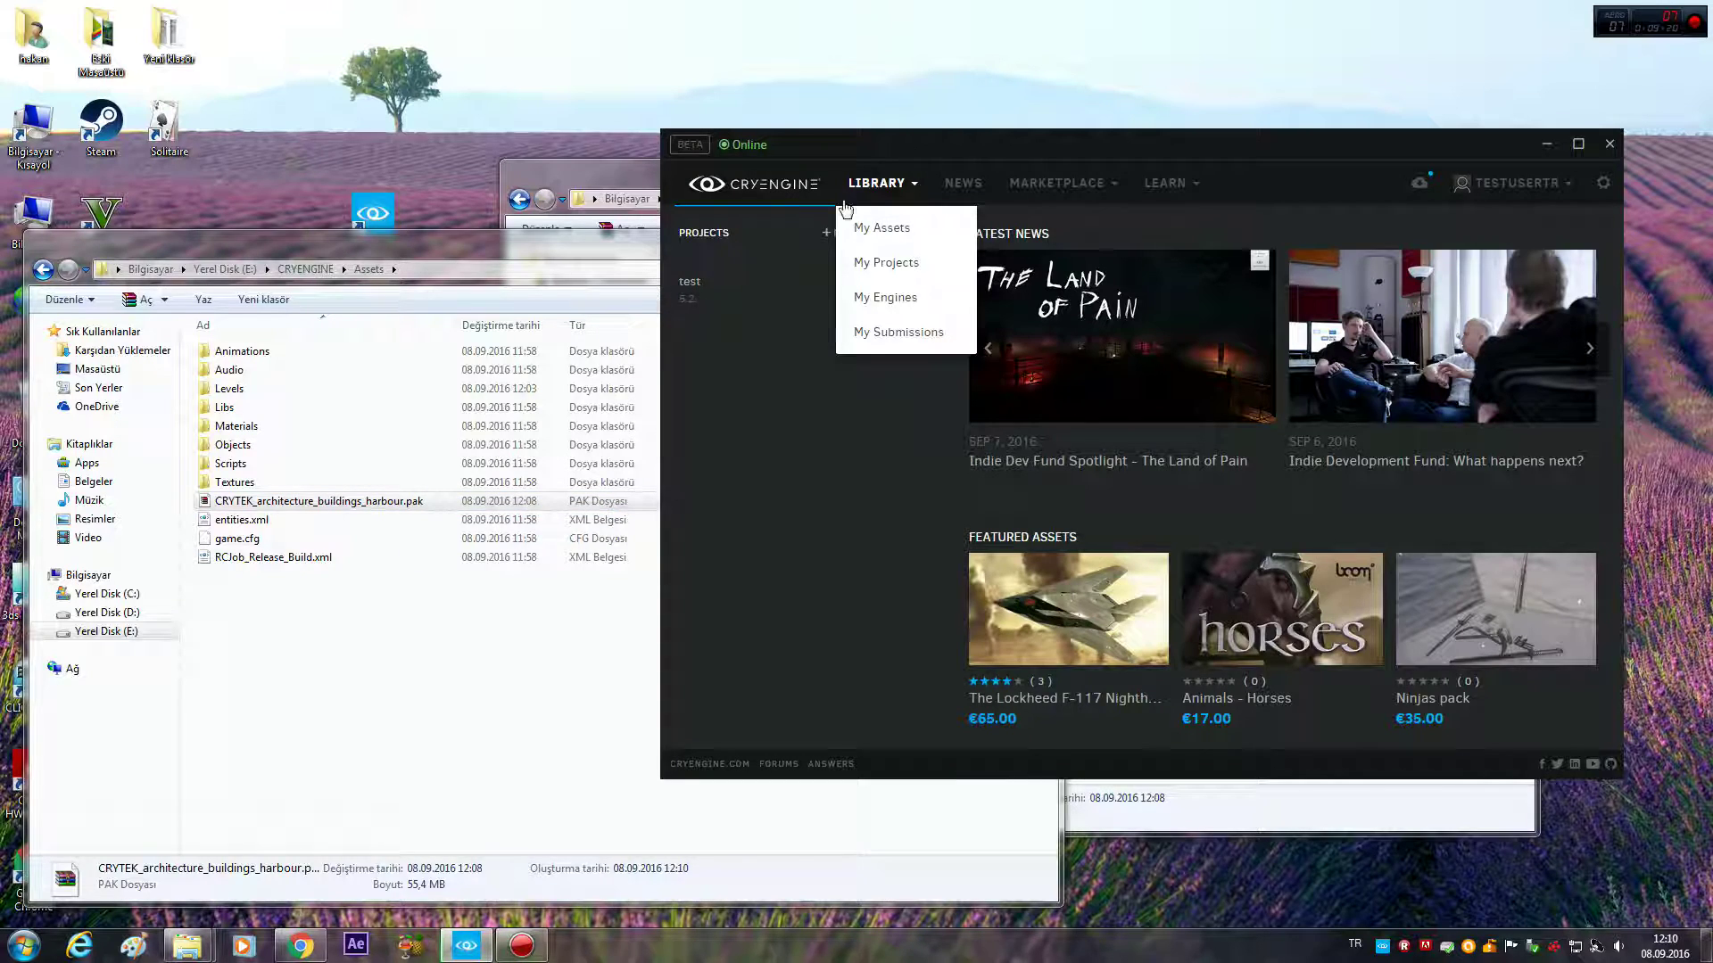
{"action": "left_click", "coordinate": [868, 291]}
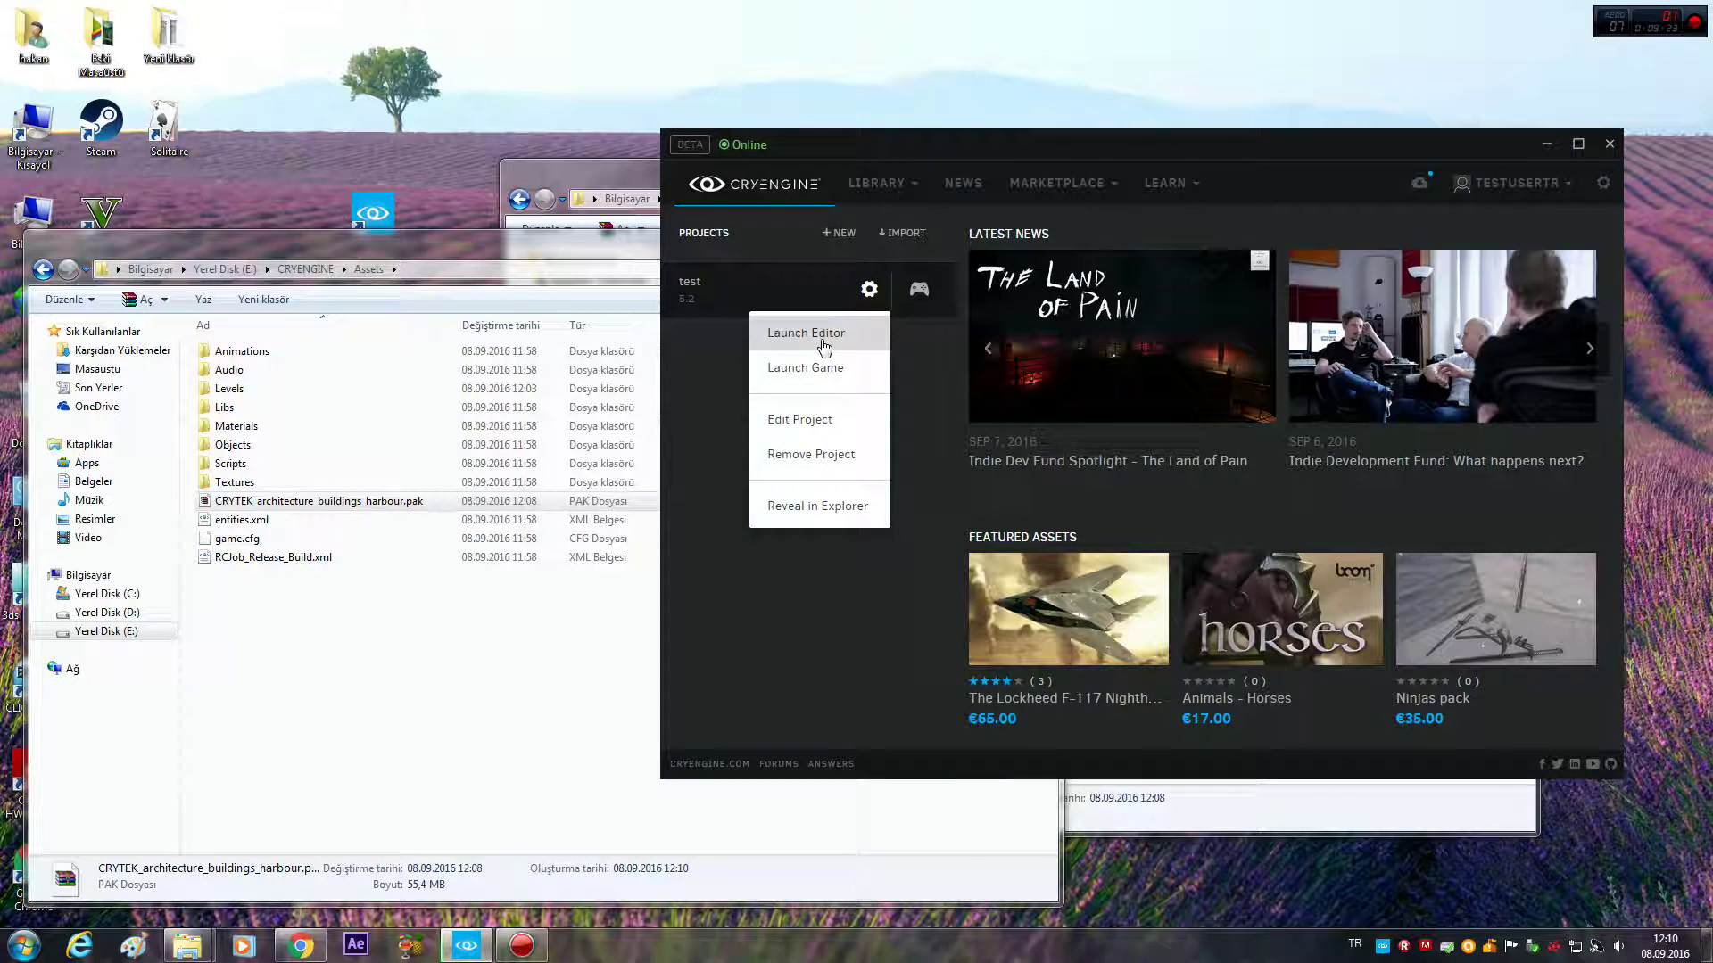
{"action": "left_click", "coordinate": [867, 344]}
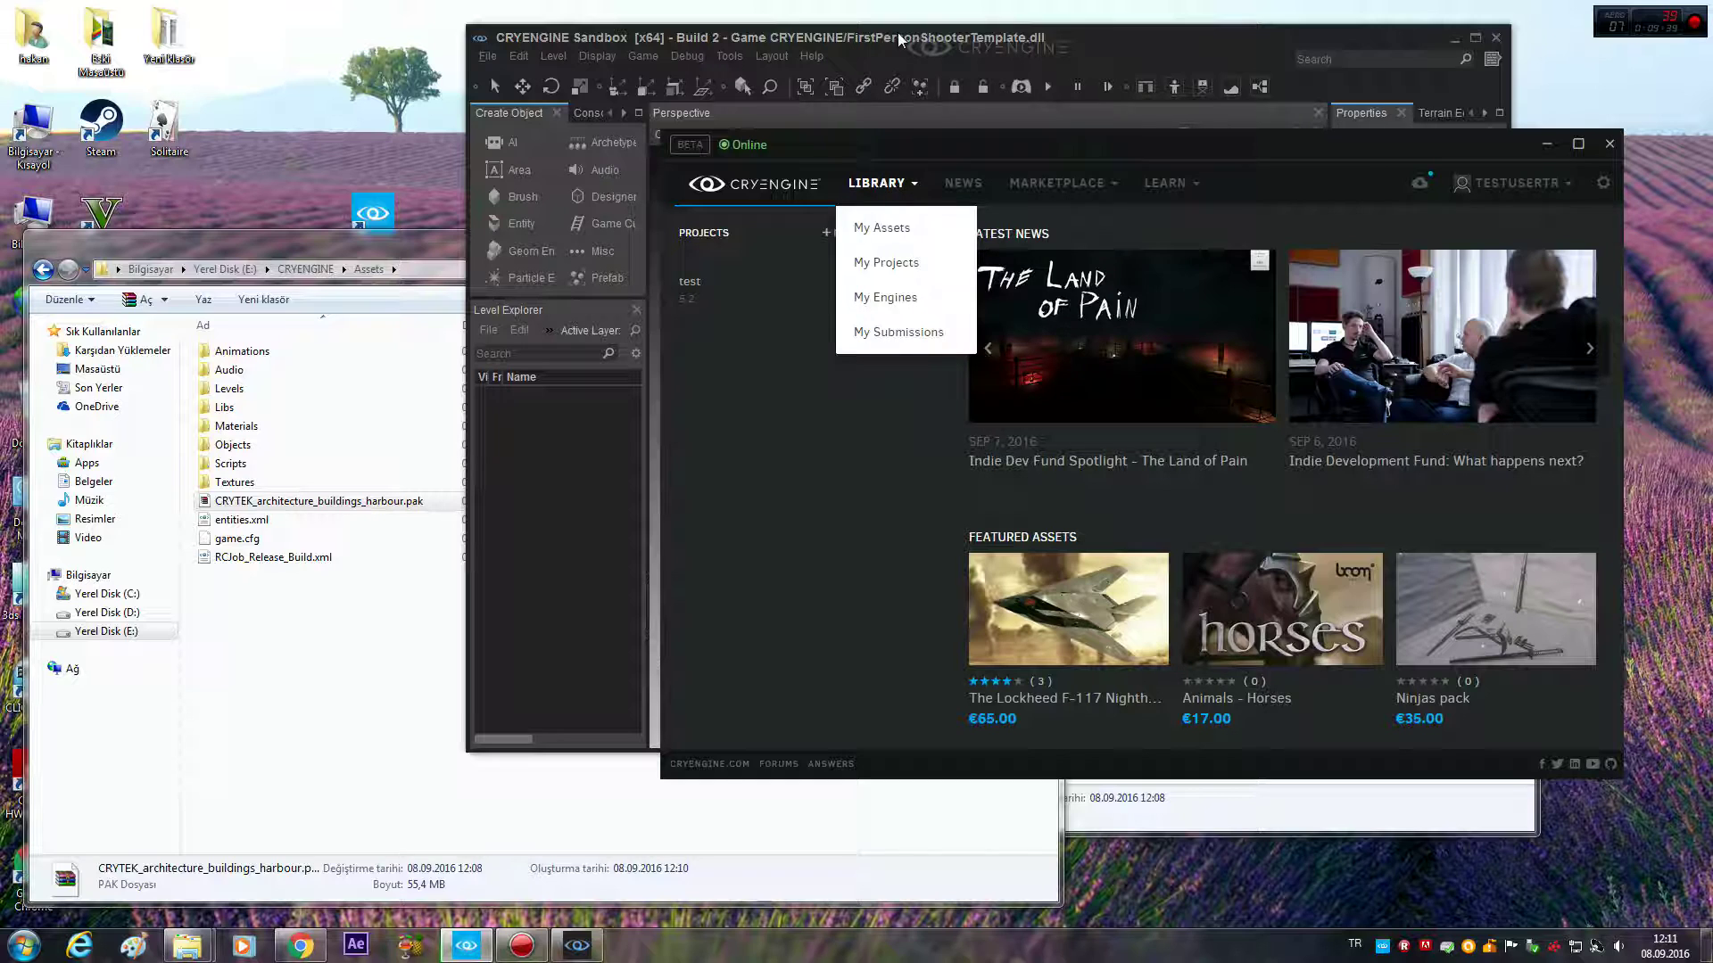
{"action": "left_click_drag", "start_coordinate": [897, 32], "coordinate": [721, 72]}
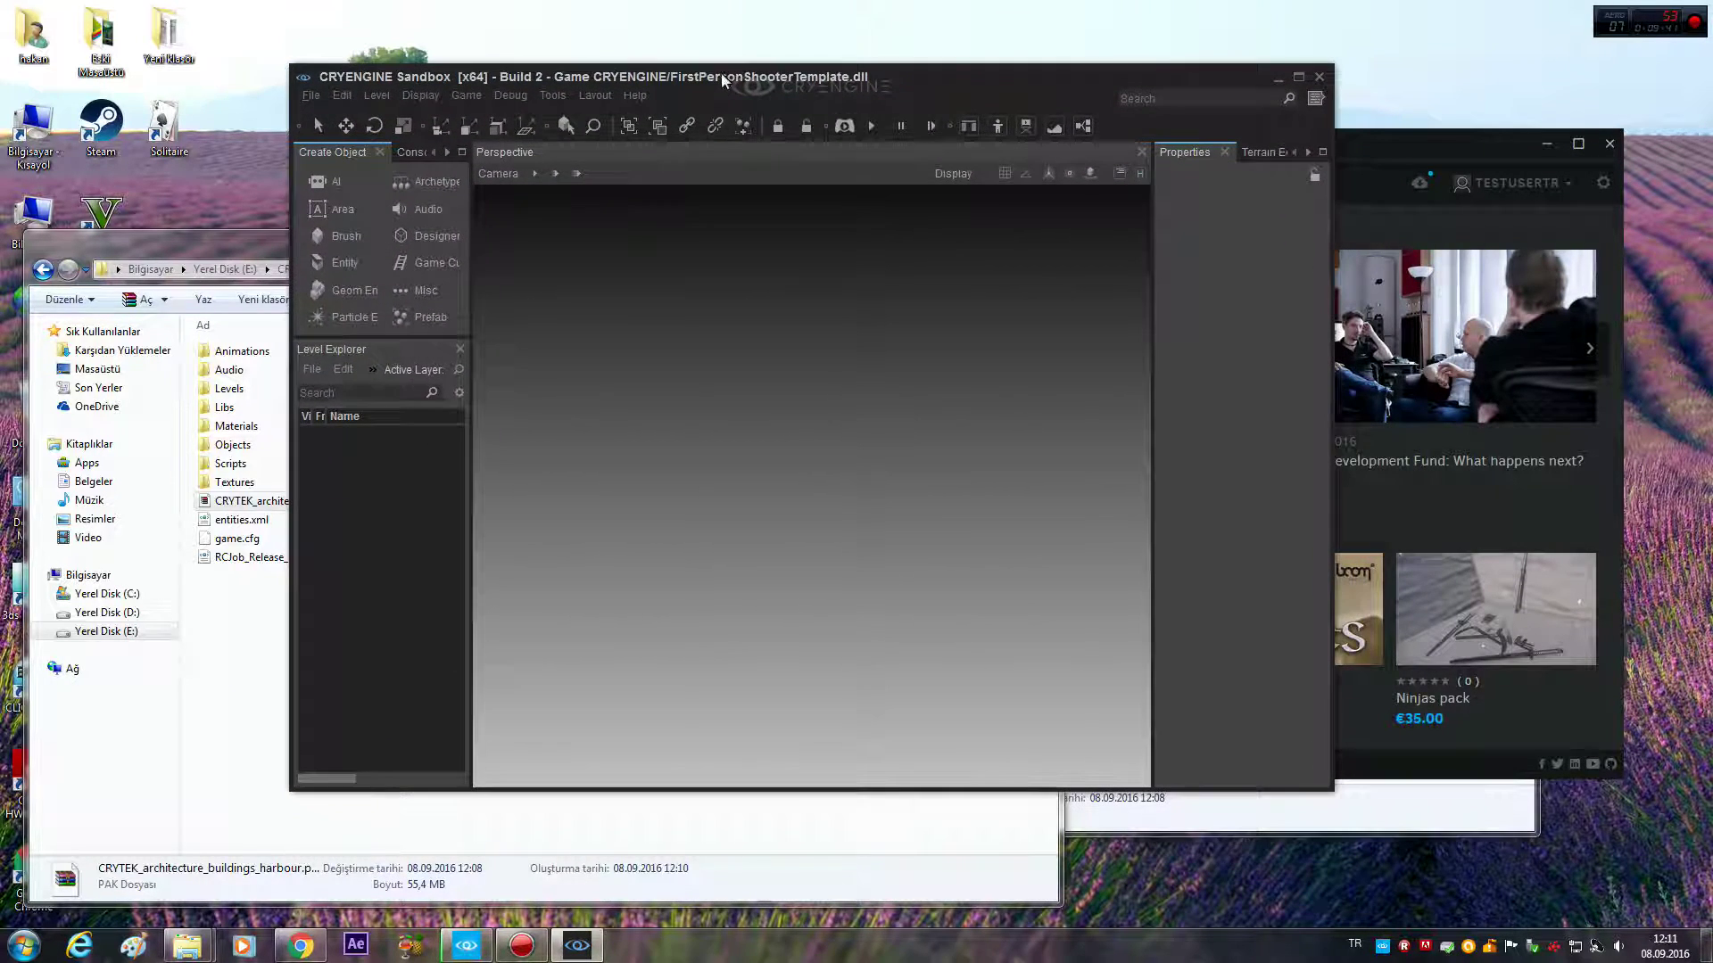
{"action": "double_click", "coordinate": [442, 72]}
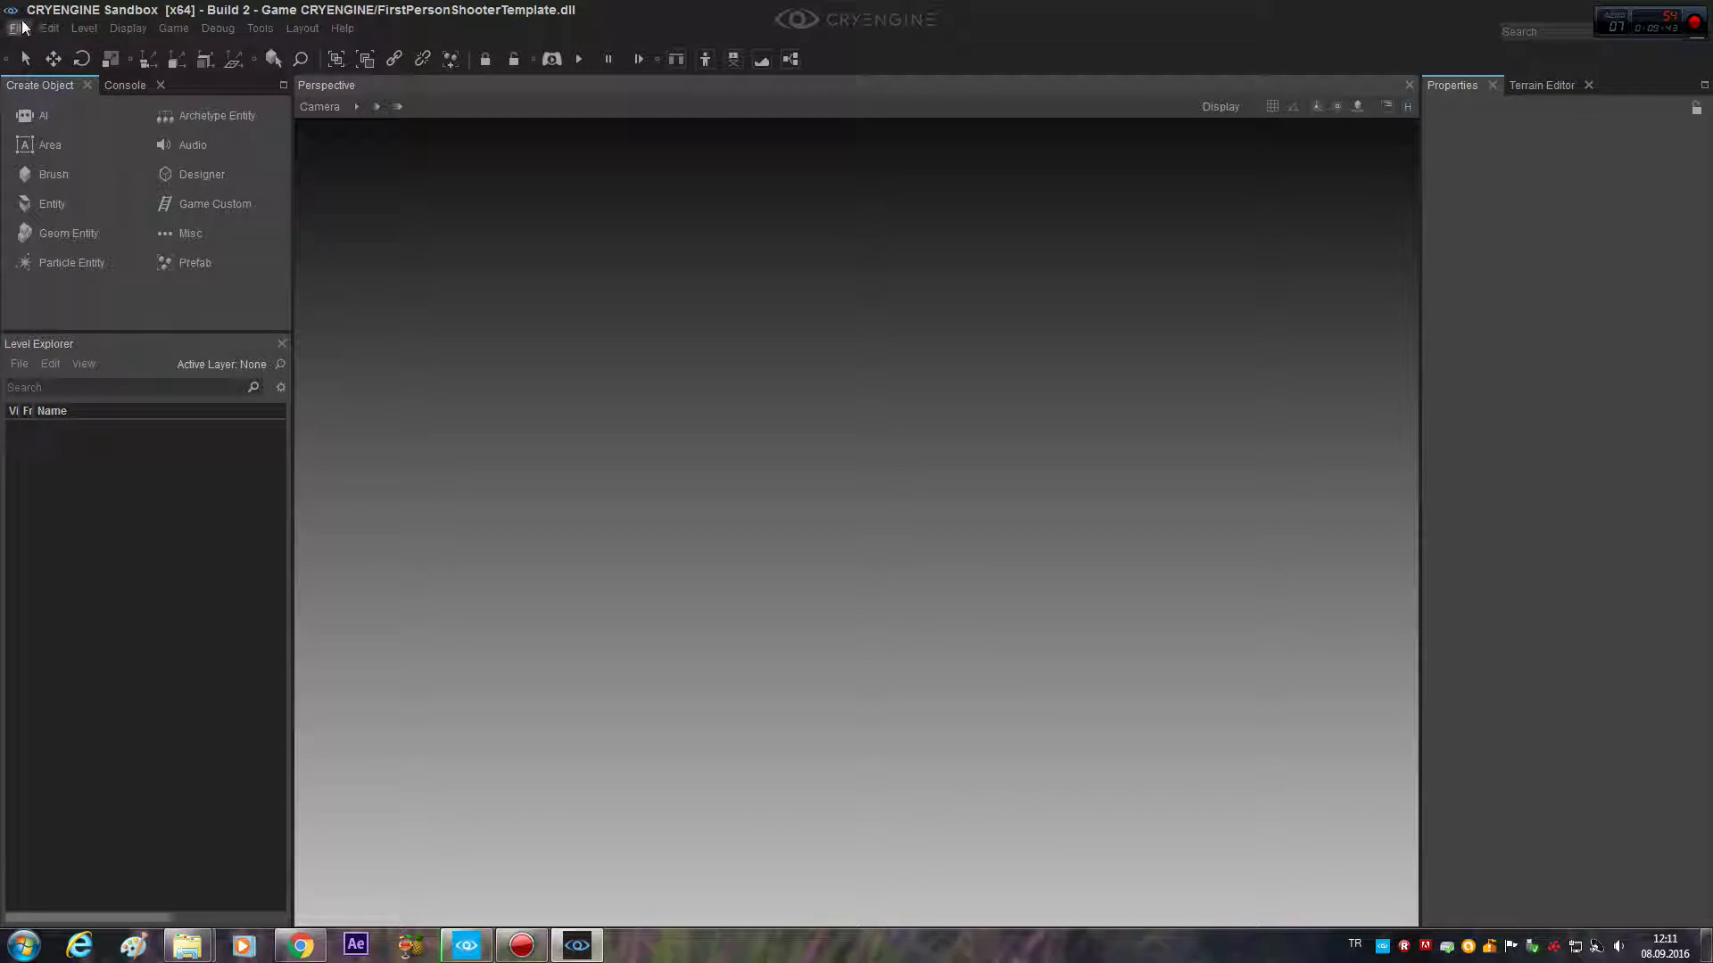
Step: Open the level named test in the Sandbox editor
{"action": "left_click", "coordinate": [18, 28]}
{"action": "left_click", "coordinate": [32, 72]}
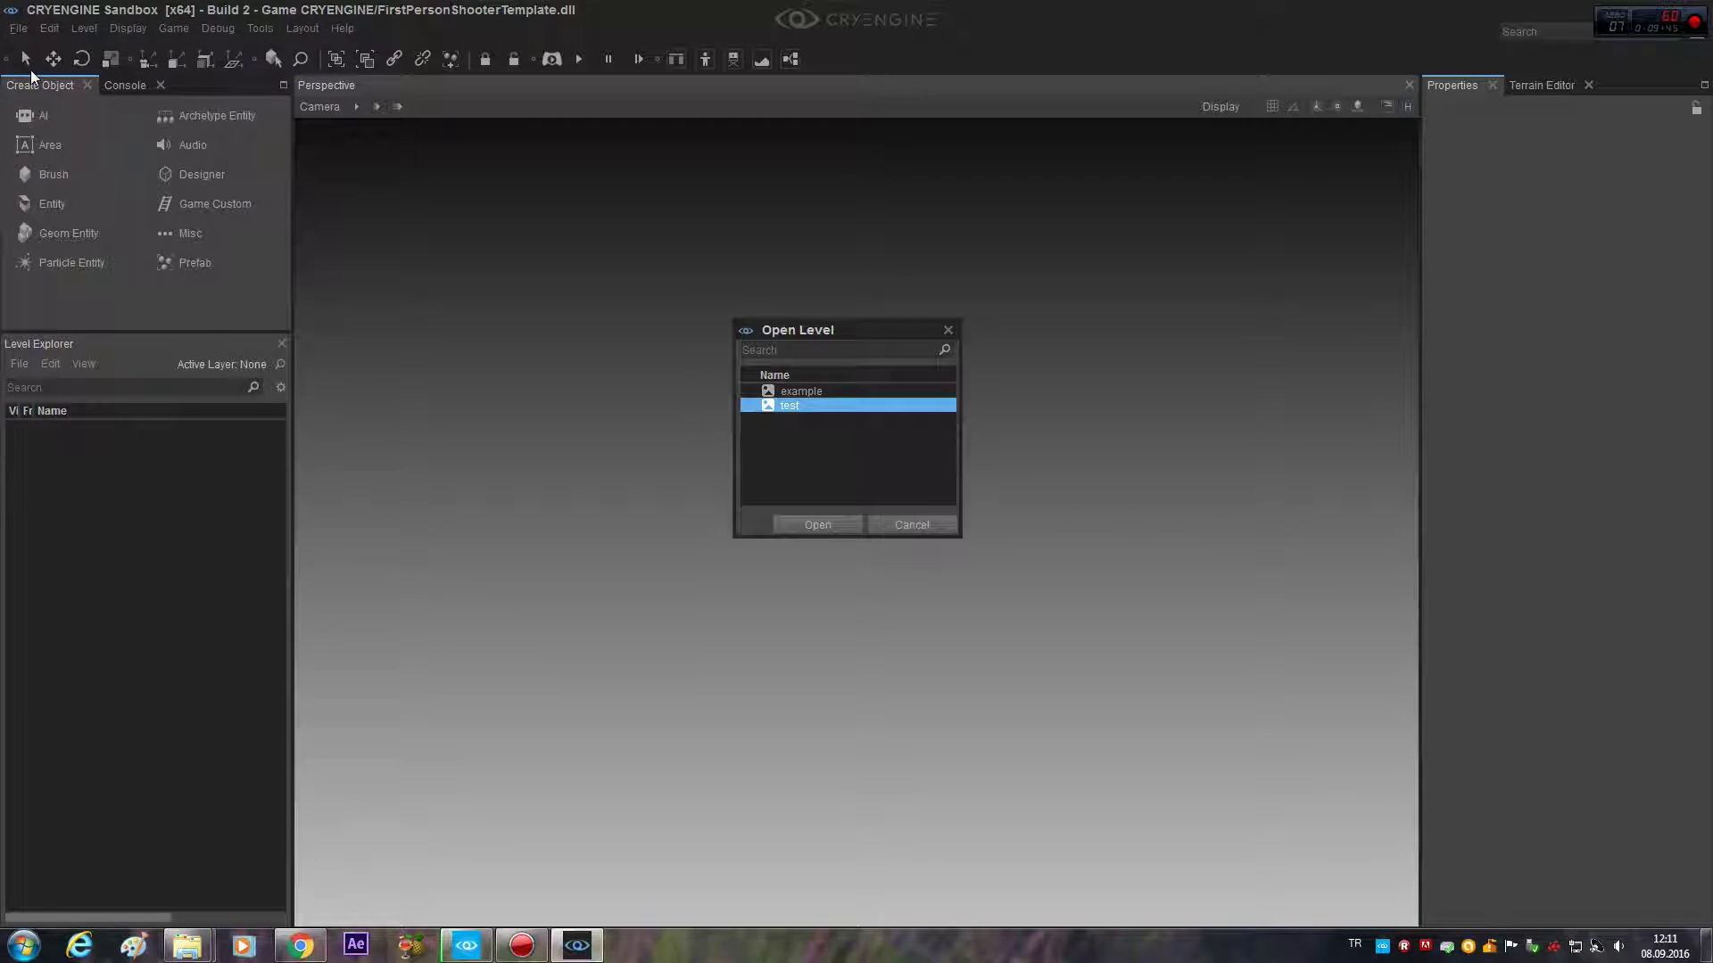
{"action": "left_click", "coordinate": [824, 527]}
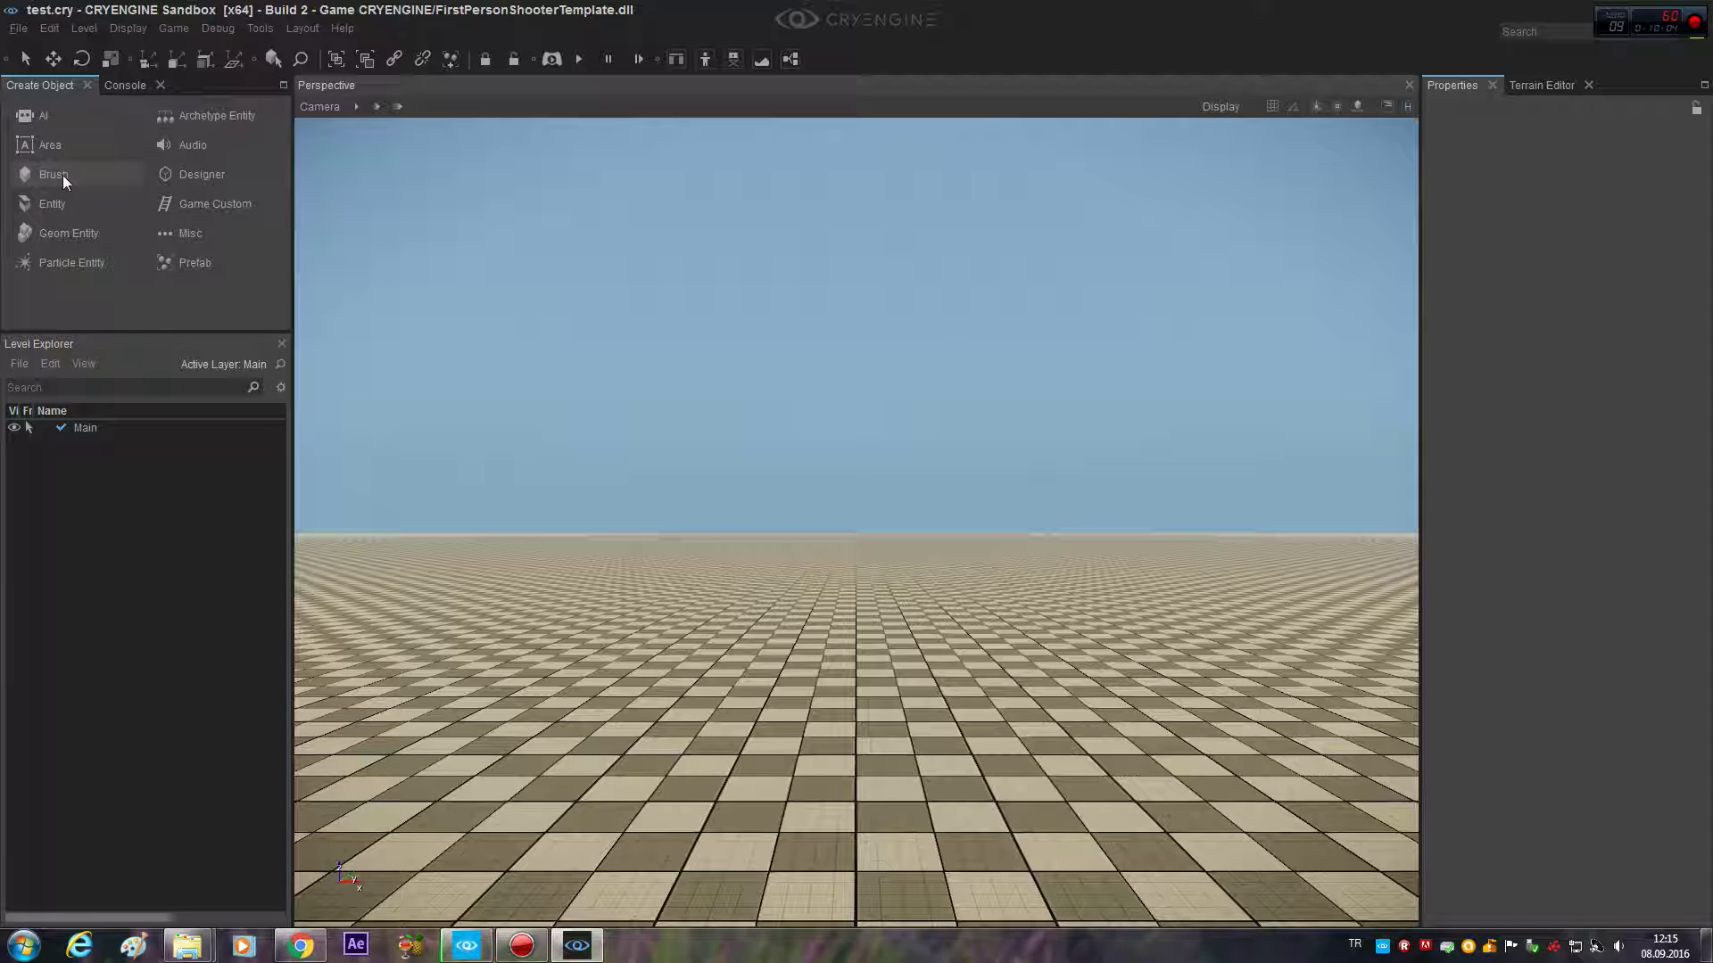
Step: Browse the Brush objects to aaa_crytek_assets/architecture/buildings_harbour/gatehouse and widen the object list so the file names are readable
{"action": "left_click", "coordinate": [63, 175]}
{"action": "left_click", "coordinate": [16, 164]}
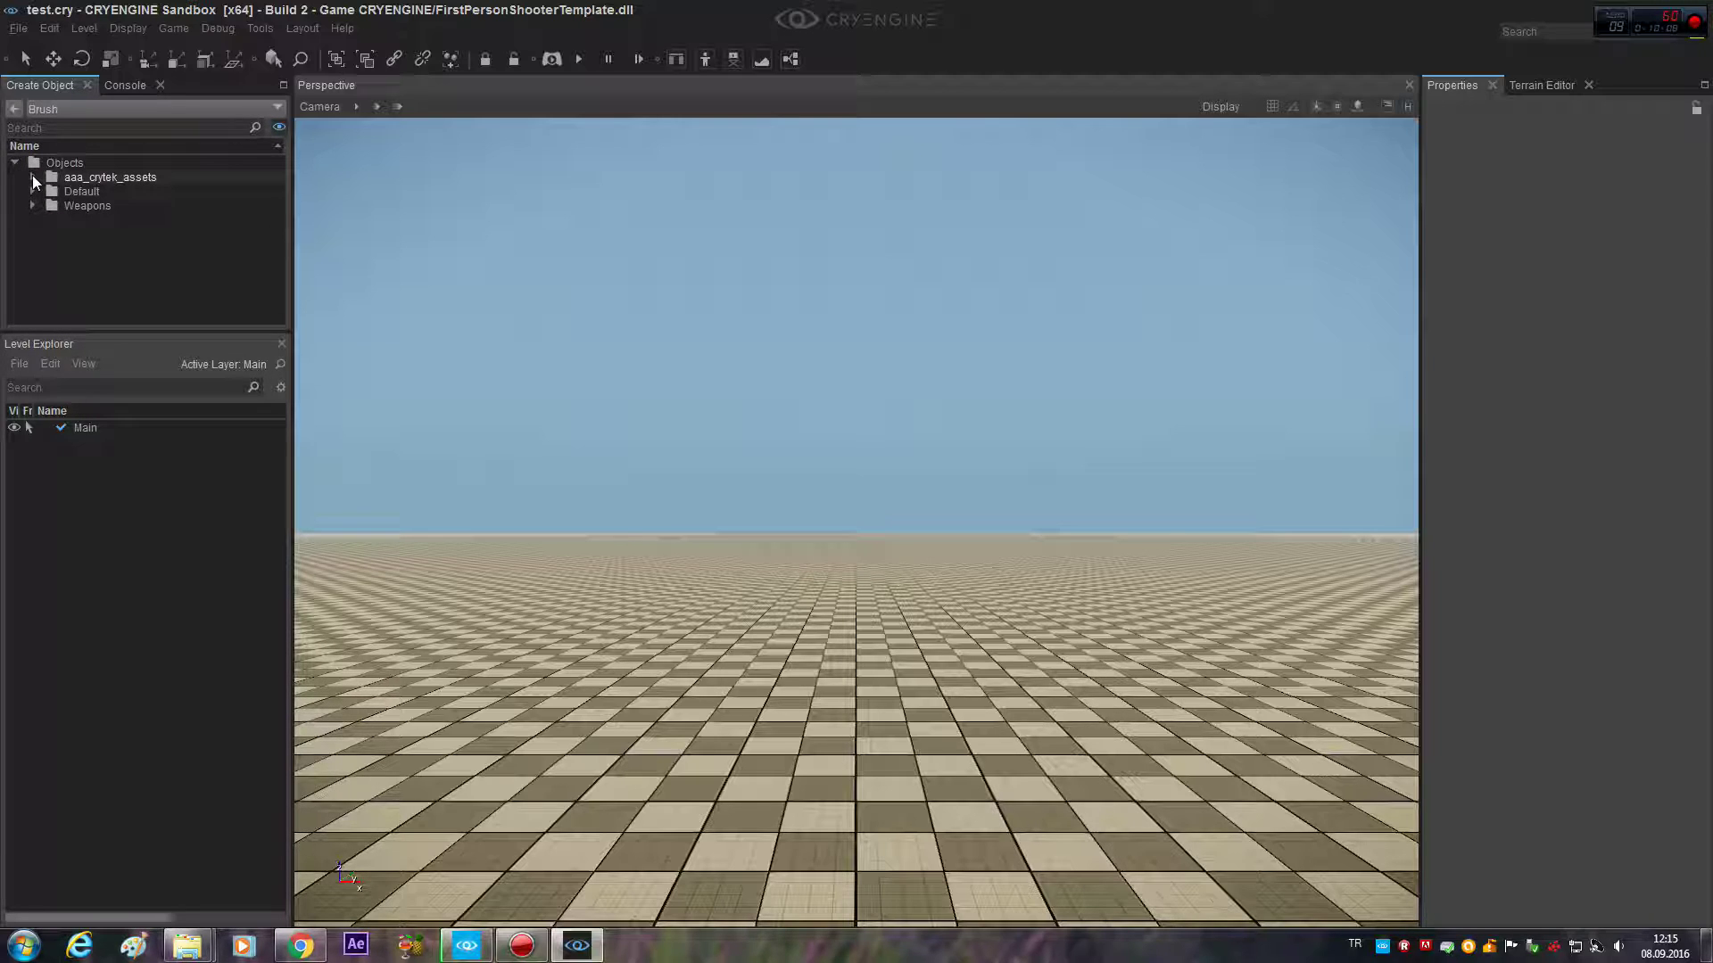
{"action": "left_click", "coordinate": [32, 176]}
{"action": "left_click", "coordinate": [50, 191]}
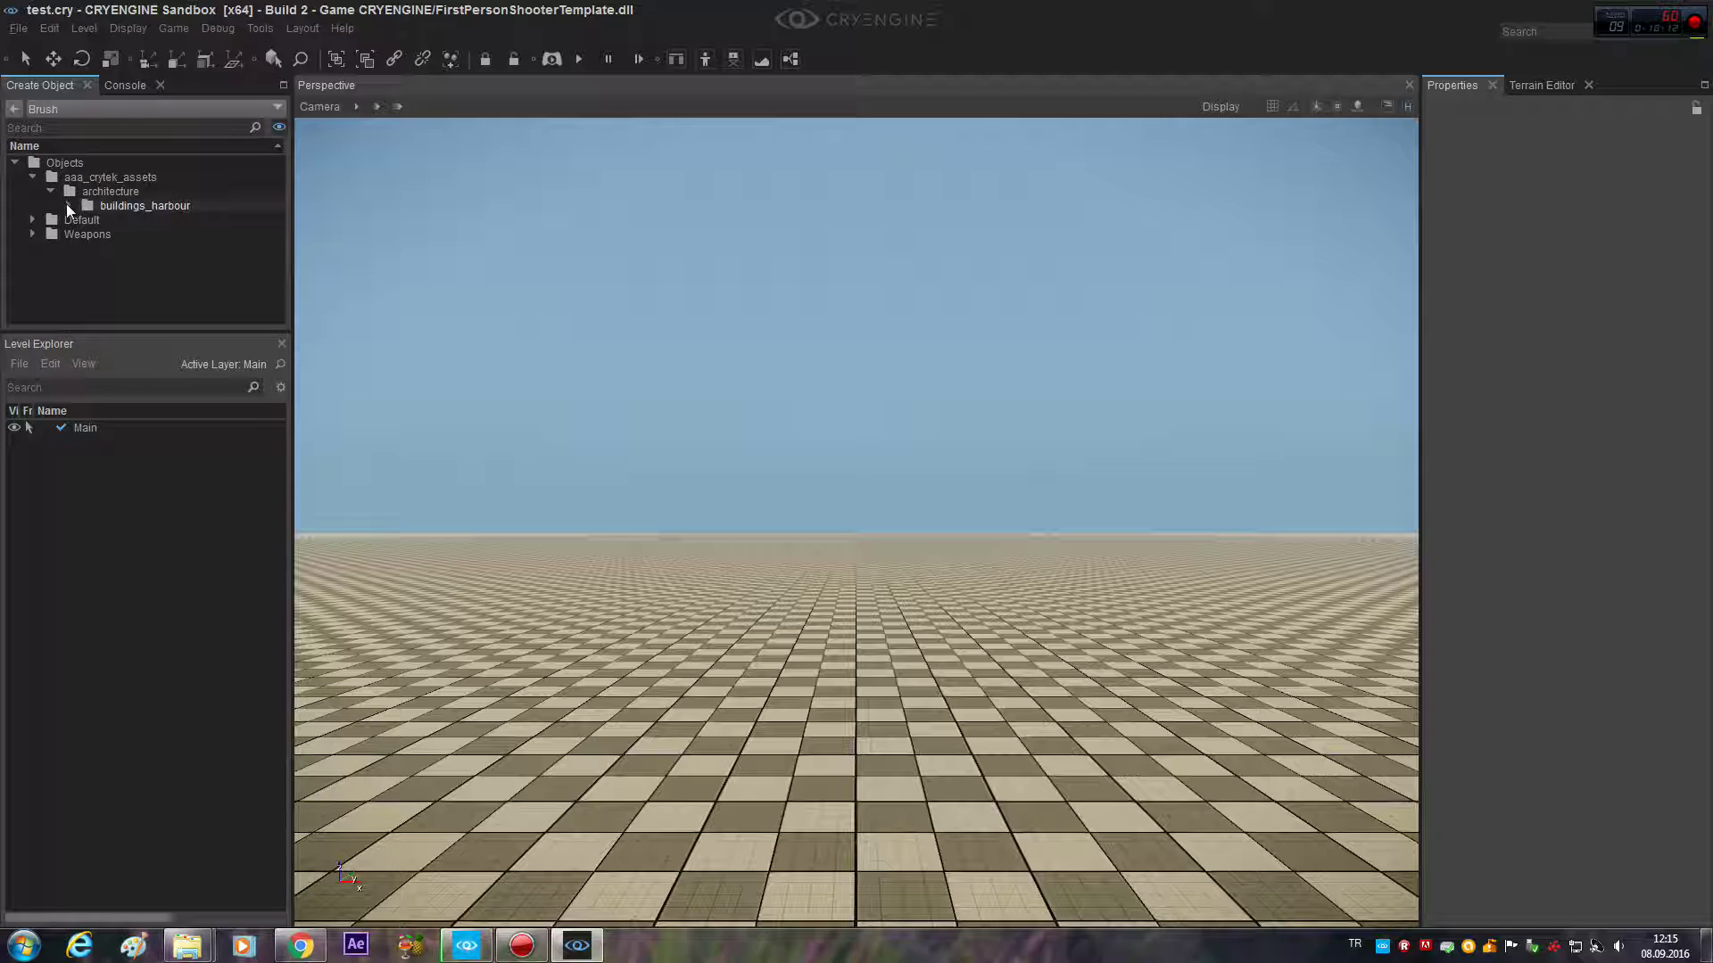
{"action": "left_click", "coordinate": [69, 206]}
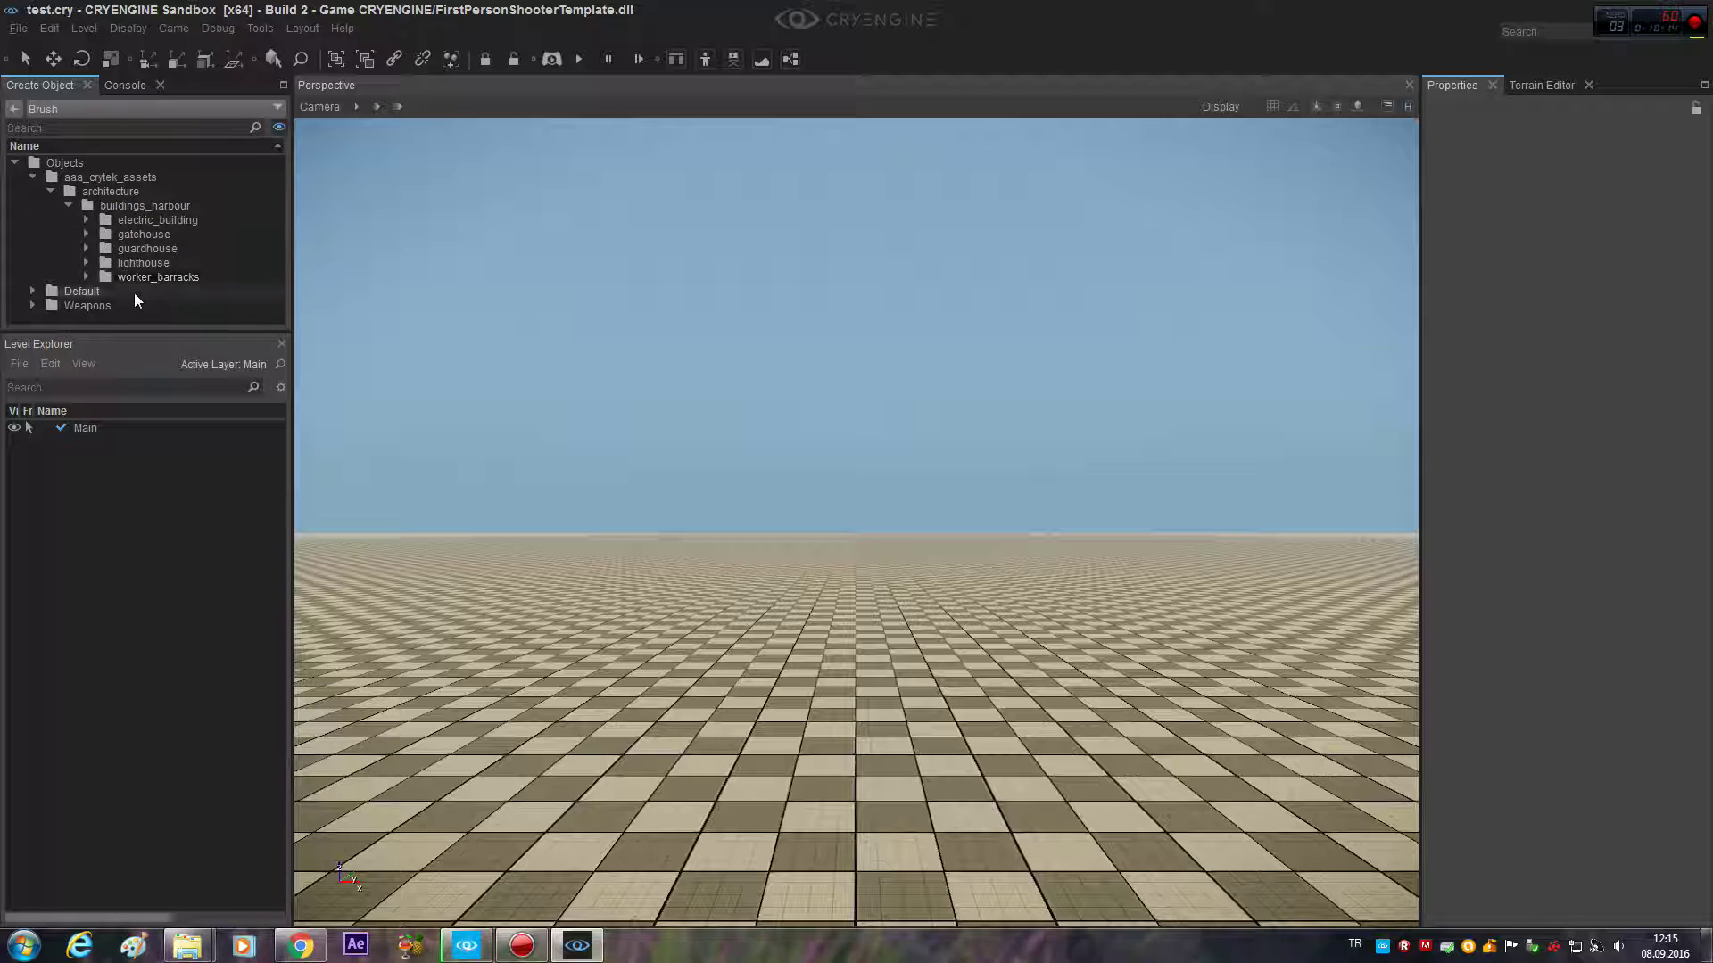
{"action": "left_click", "coordinate": [89, 232]}
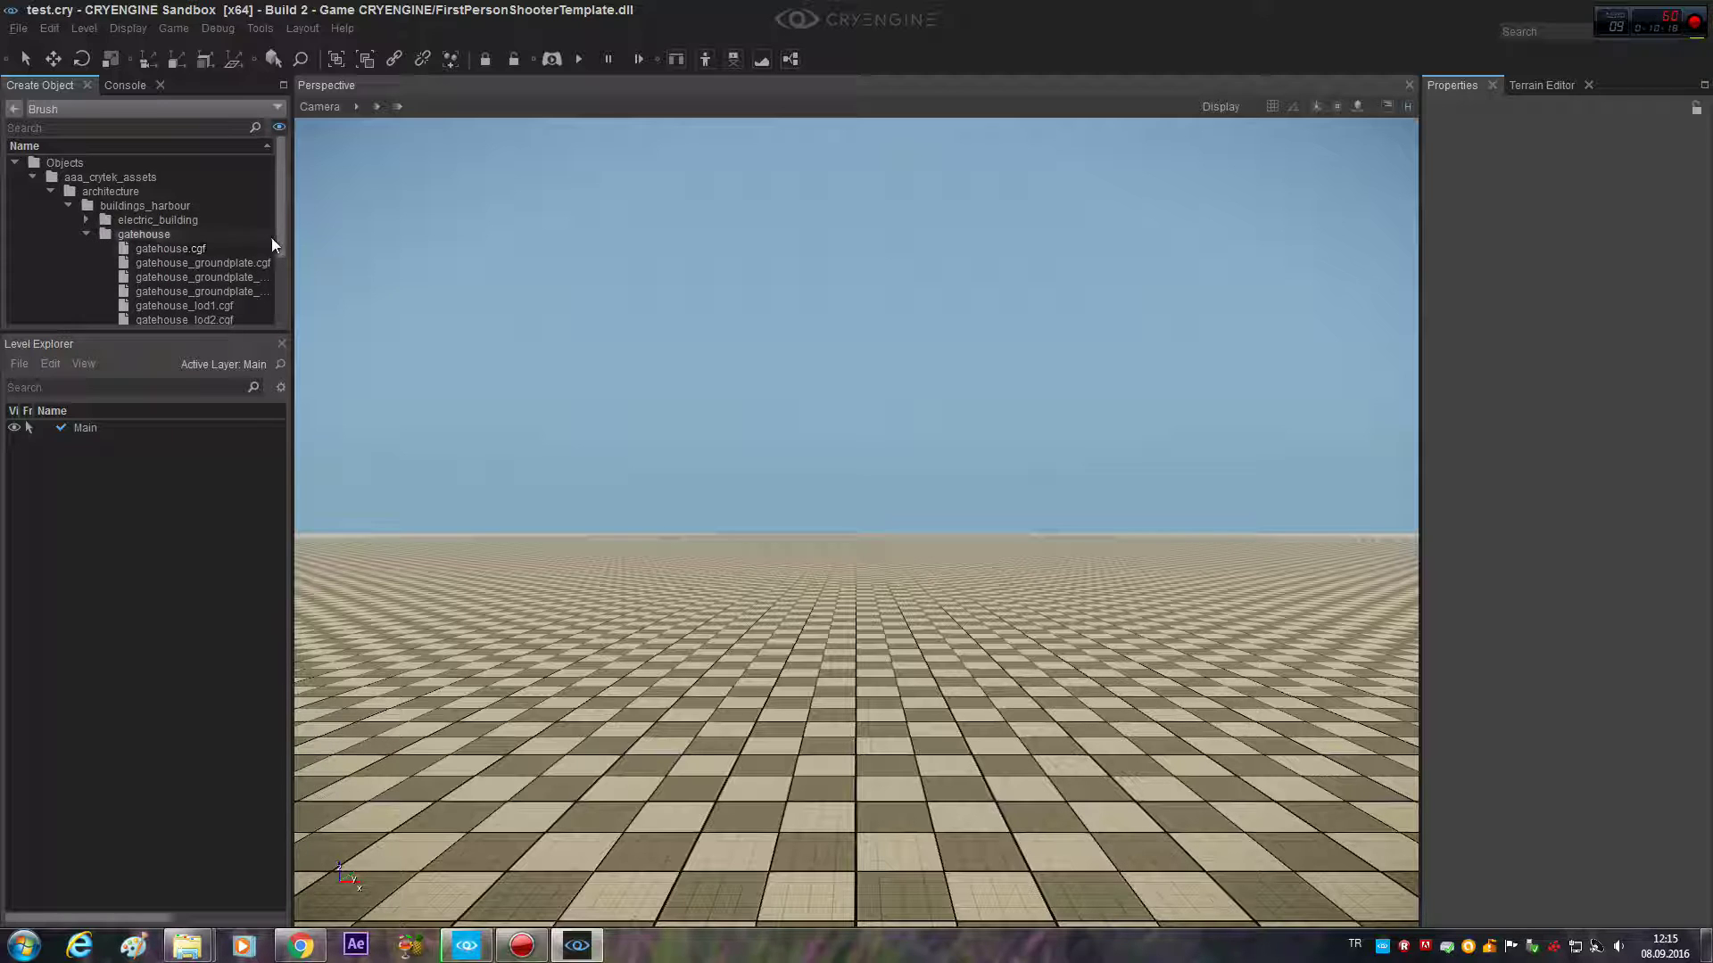
{"action": "left_click_drag", "start_coordinate": [291, 237], "coordinate": [359, 233]}
{"action": "left_click_drag", "start_coordinate": [372, 219], "coordinate": [375, 255]}
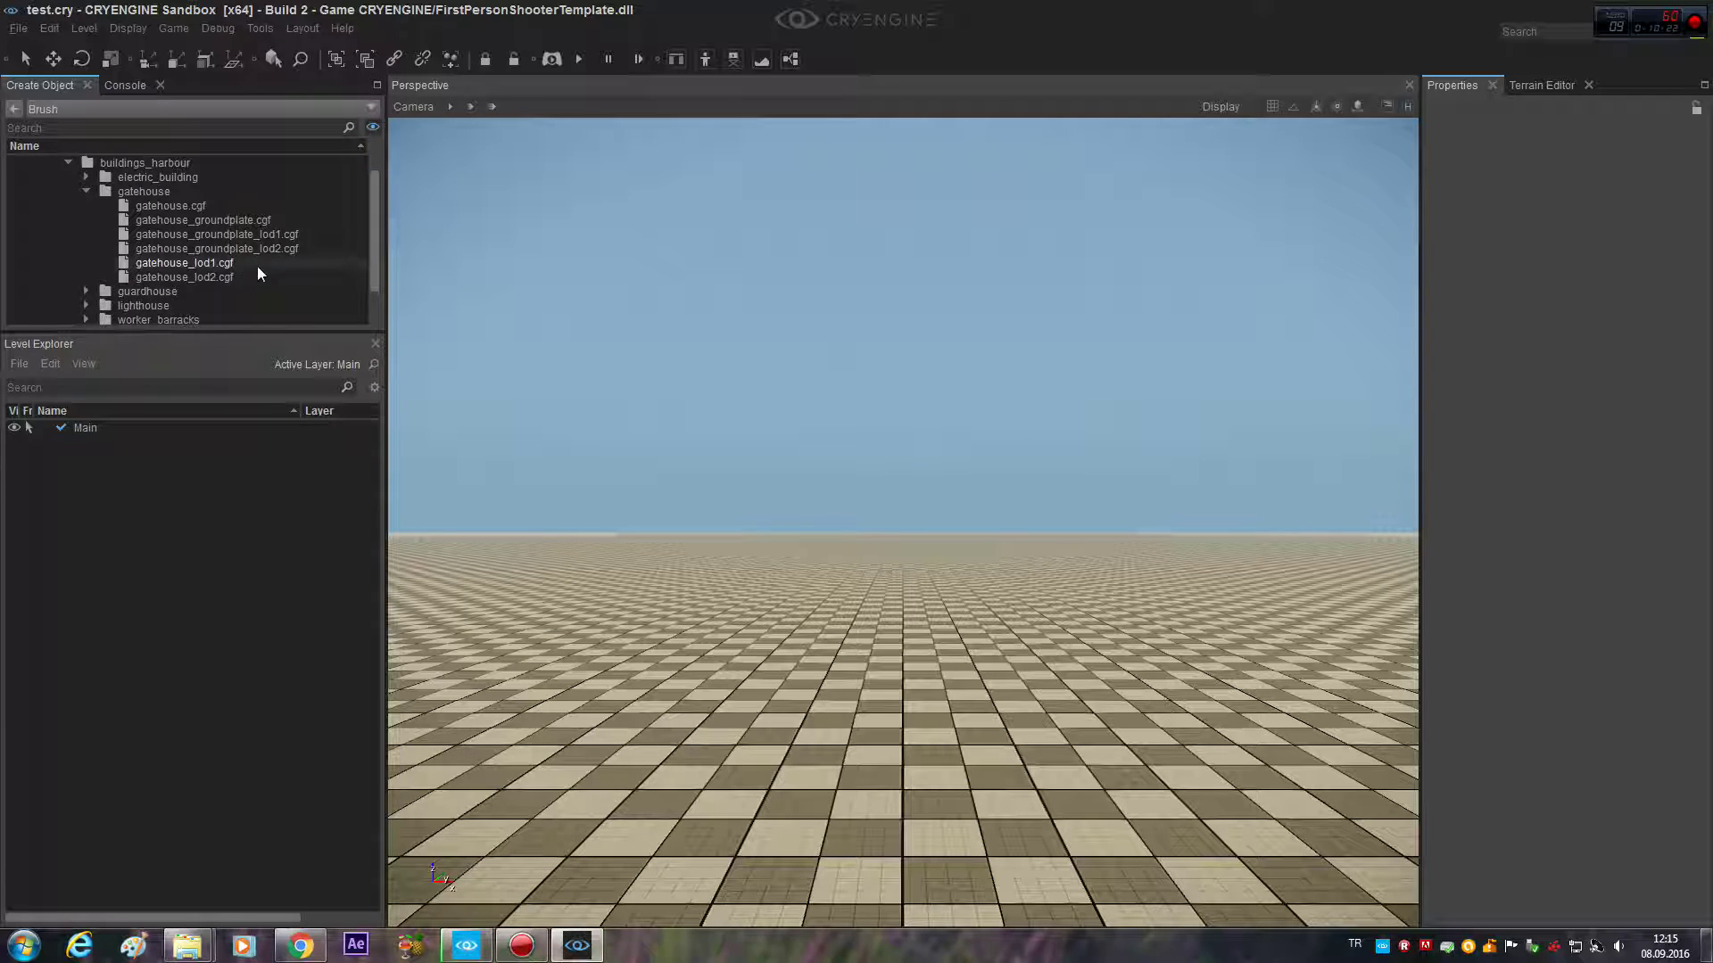
Step: Place the gatehouse.cgf brush on the checkered terrain of the level
{"action": "left_click", "coordinate": [180, 207]}
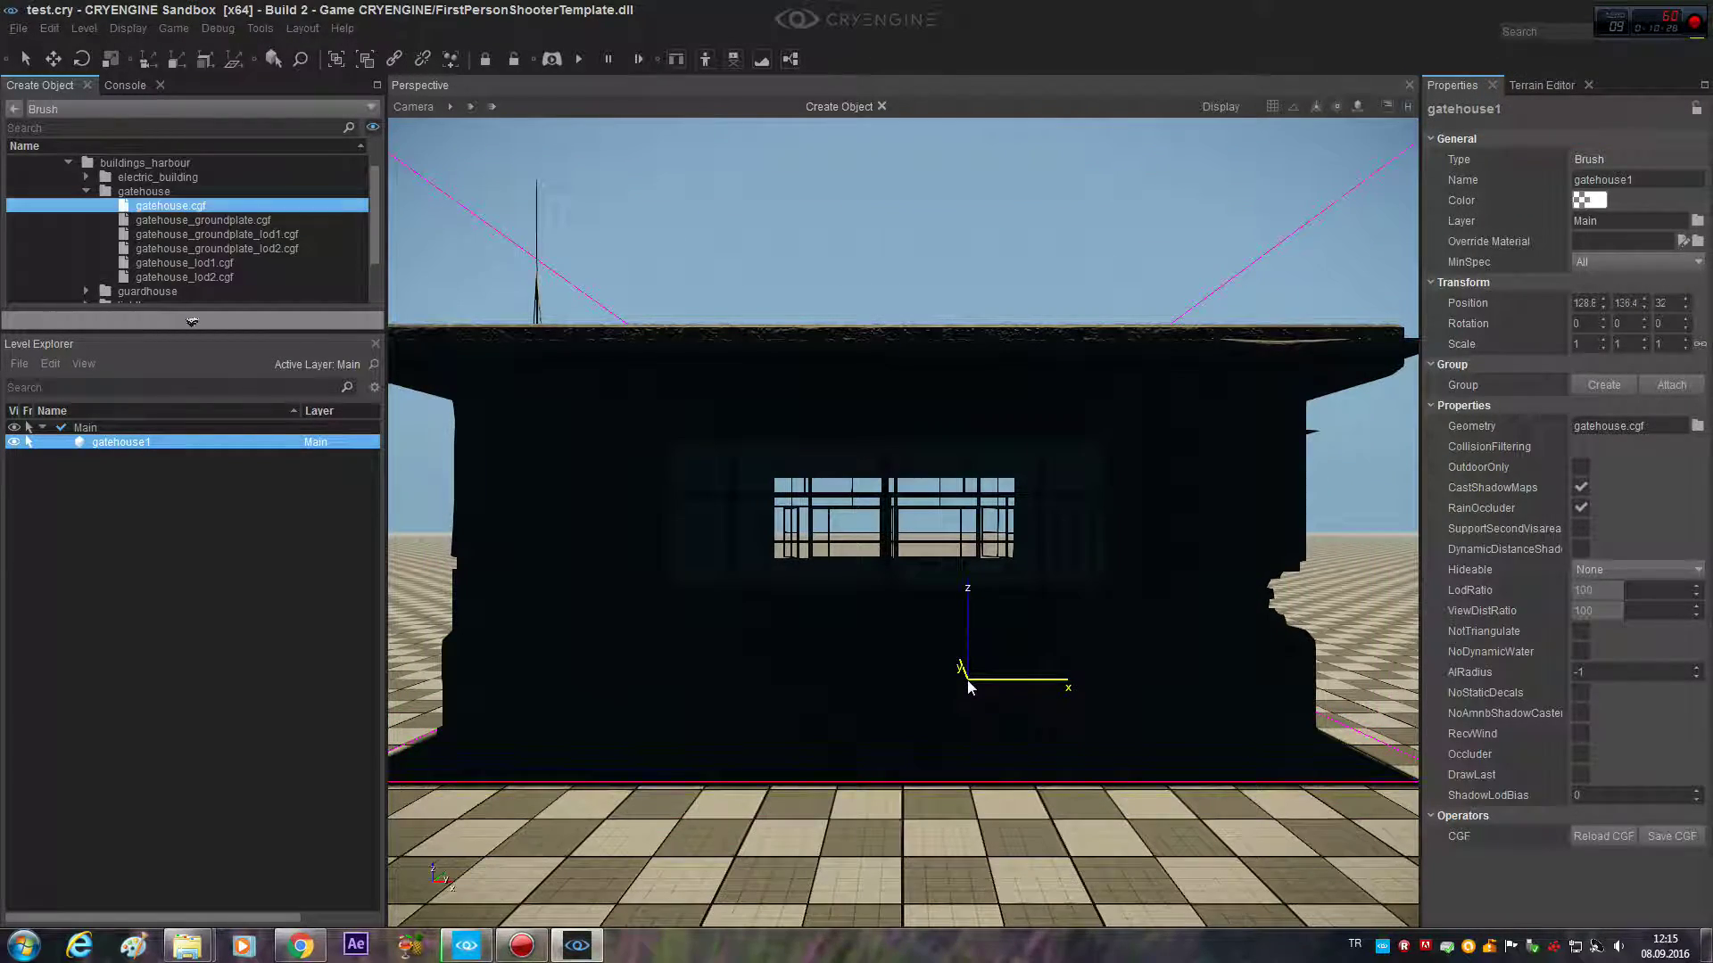
{"action": "left_click", "coordinate": [969, 686]}
{"action": "mouse_move", "coordinate": [892, 493]}
{"action": "middle_mouse_down"}
{"action": "mouse_move", "coordinate": [885, 365]}
{"action": "mouse_move", "coordinate": [900, 488]}
{"action": "middle_mouse_up"}
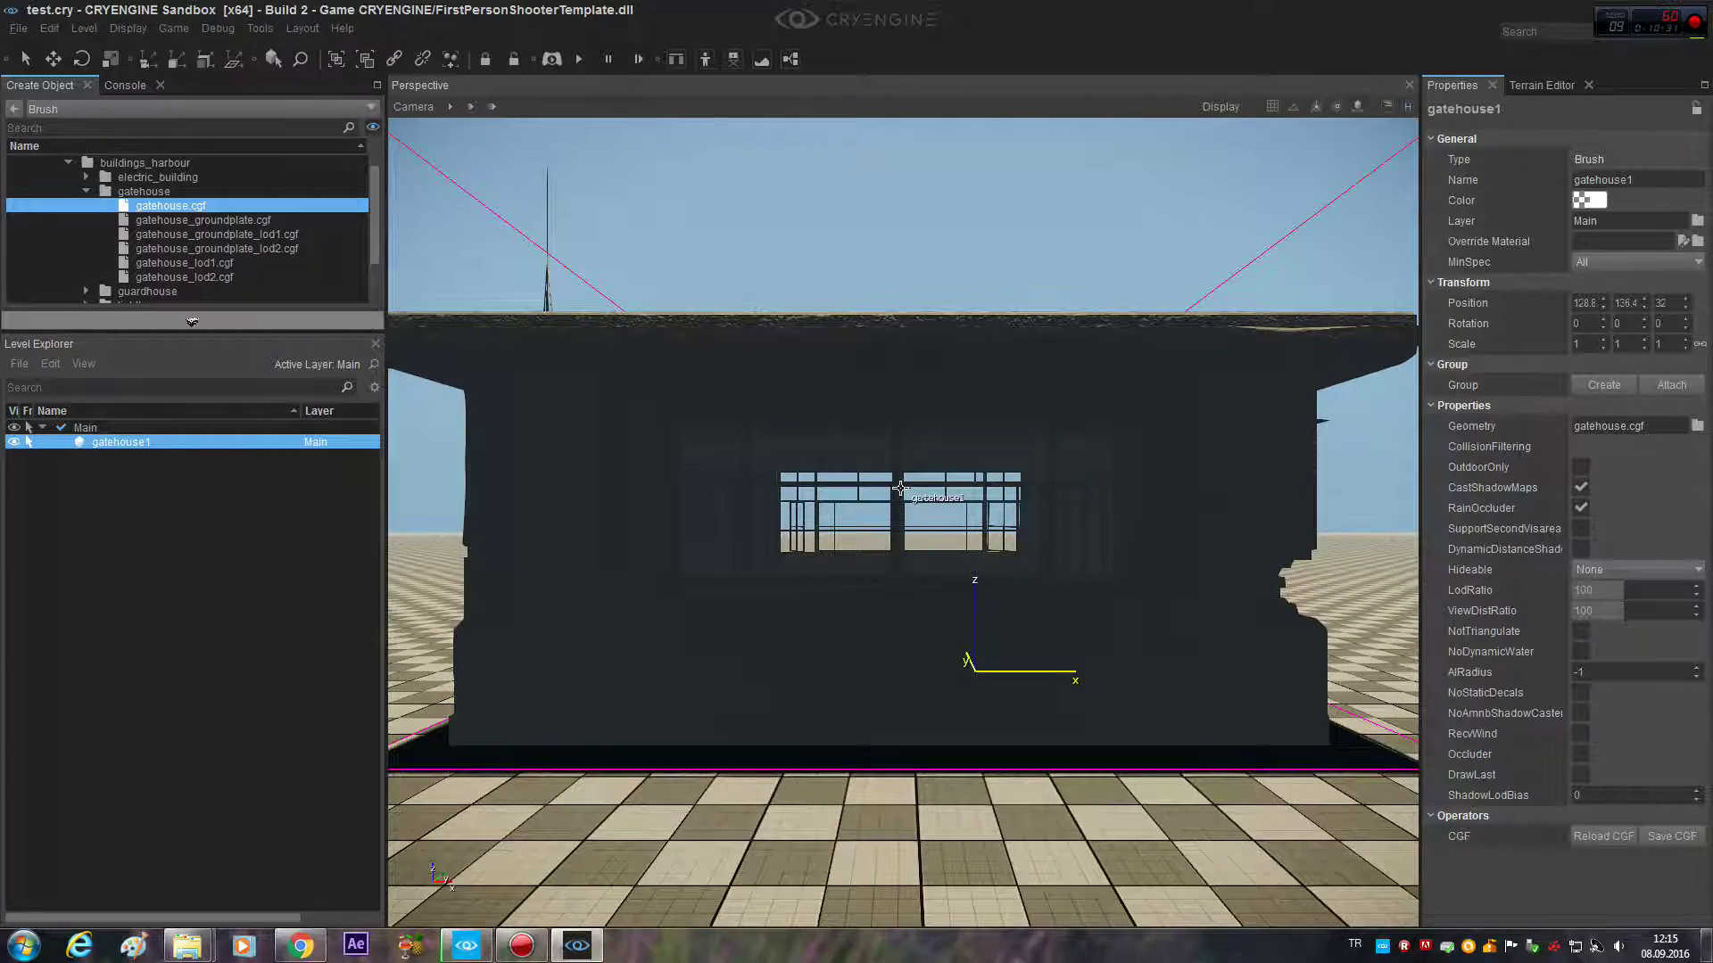
{"action": "scroll", "coordinate": [900, 488], "scroll_direction": "down", "scroll_amount": 5}
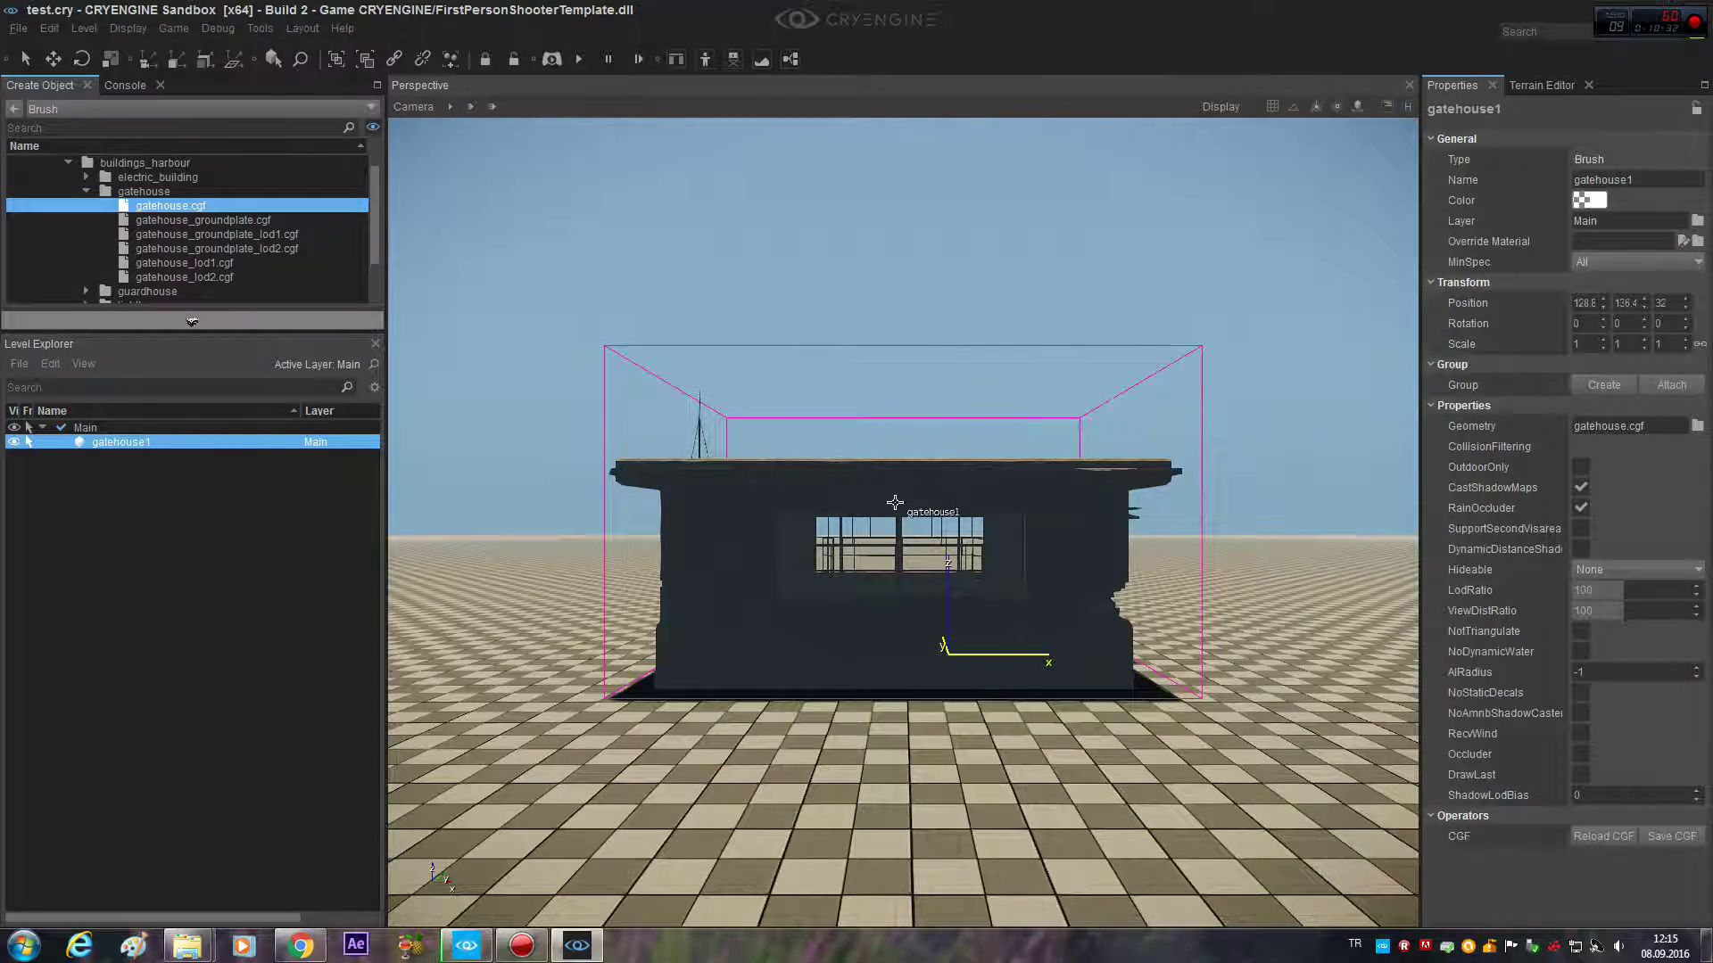
{"action": "middle_click_drag", "start_coordinate": [900, 488], "coordinate": [924, 488]}
{"action": "right_click_drag", "start_coordinate": [924, 489], "coordinate": [834, 669]}
{"action": "key", "text": "s"}
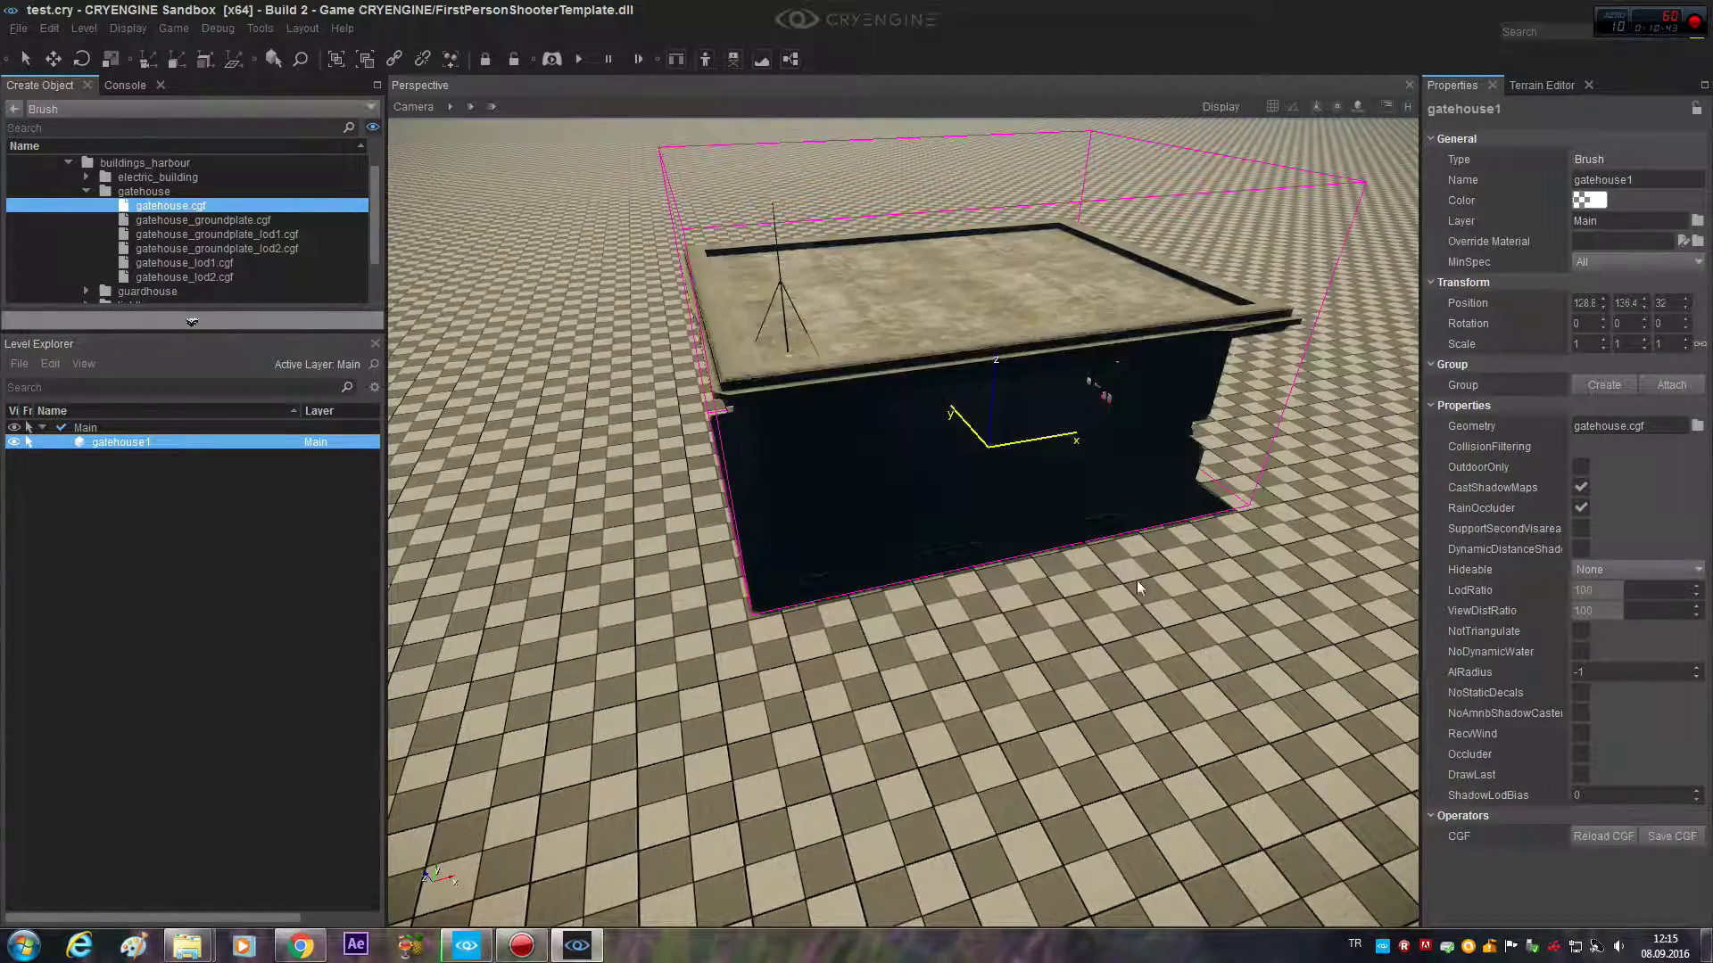
Step: Move the time of day in the Environment Editor from noon to mid-afternoon to light the gatehouse, and close the editor
{"action": "left_click", "coordinate": [263, 30]}
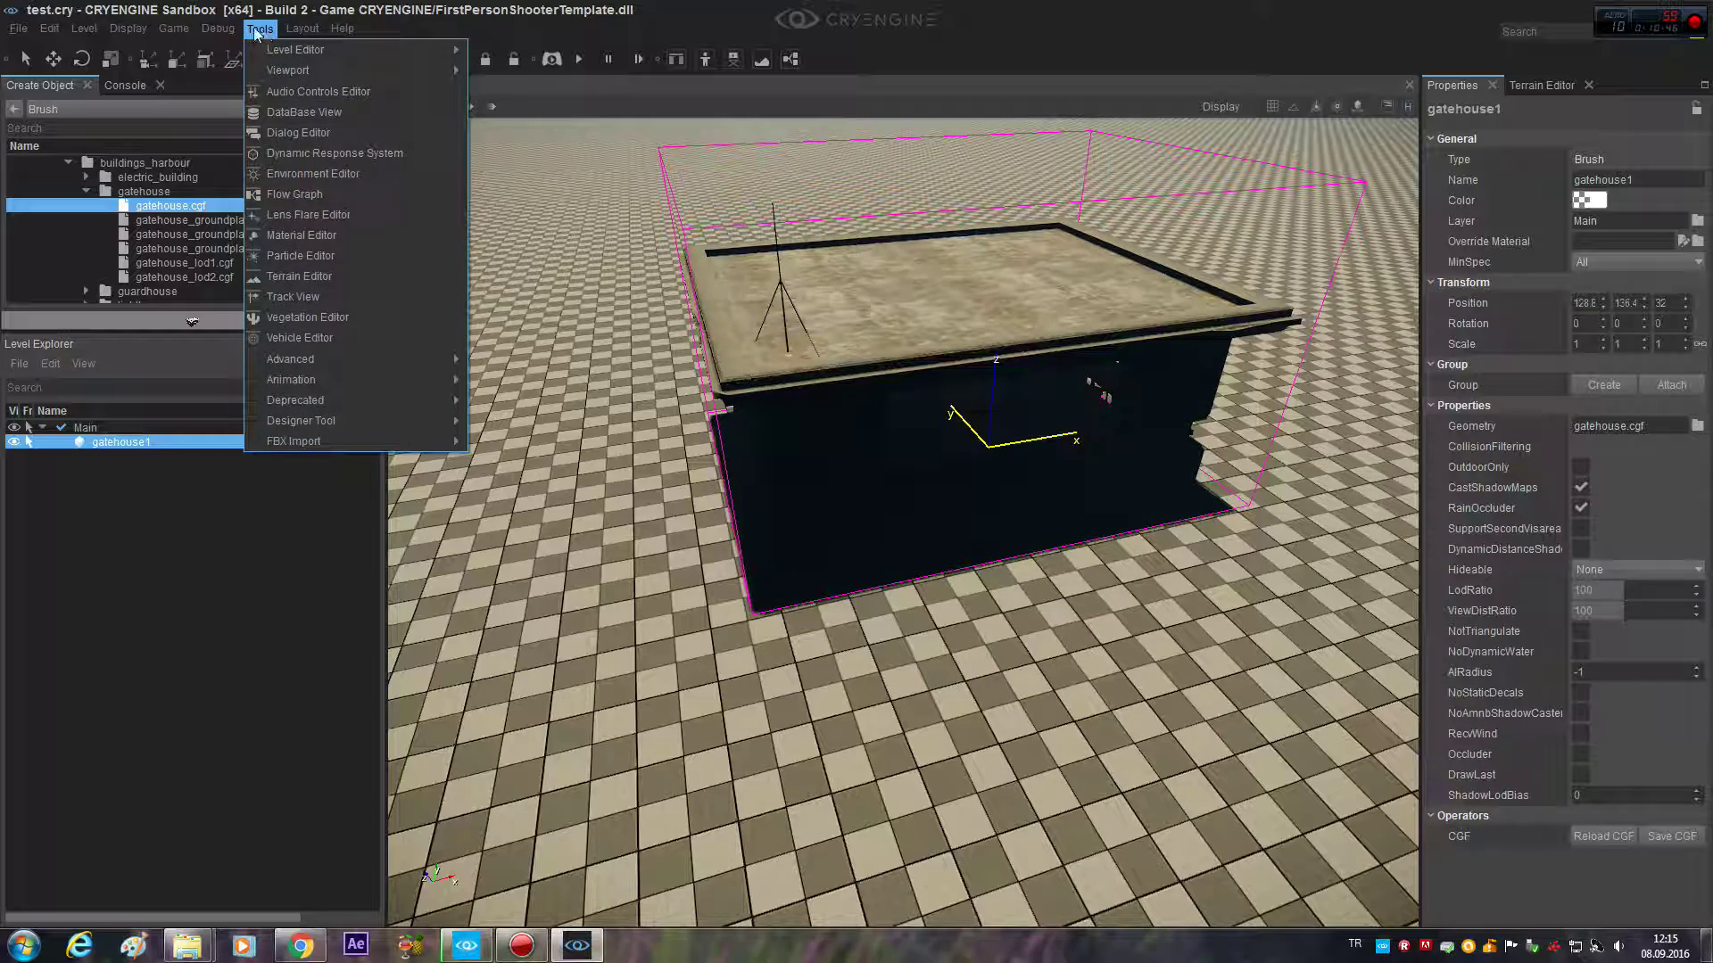
{"action": "left_click", "coordinate": [314, 173]}
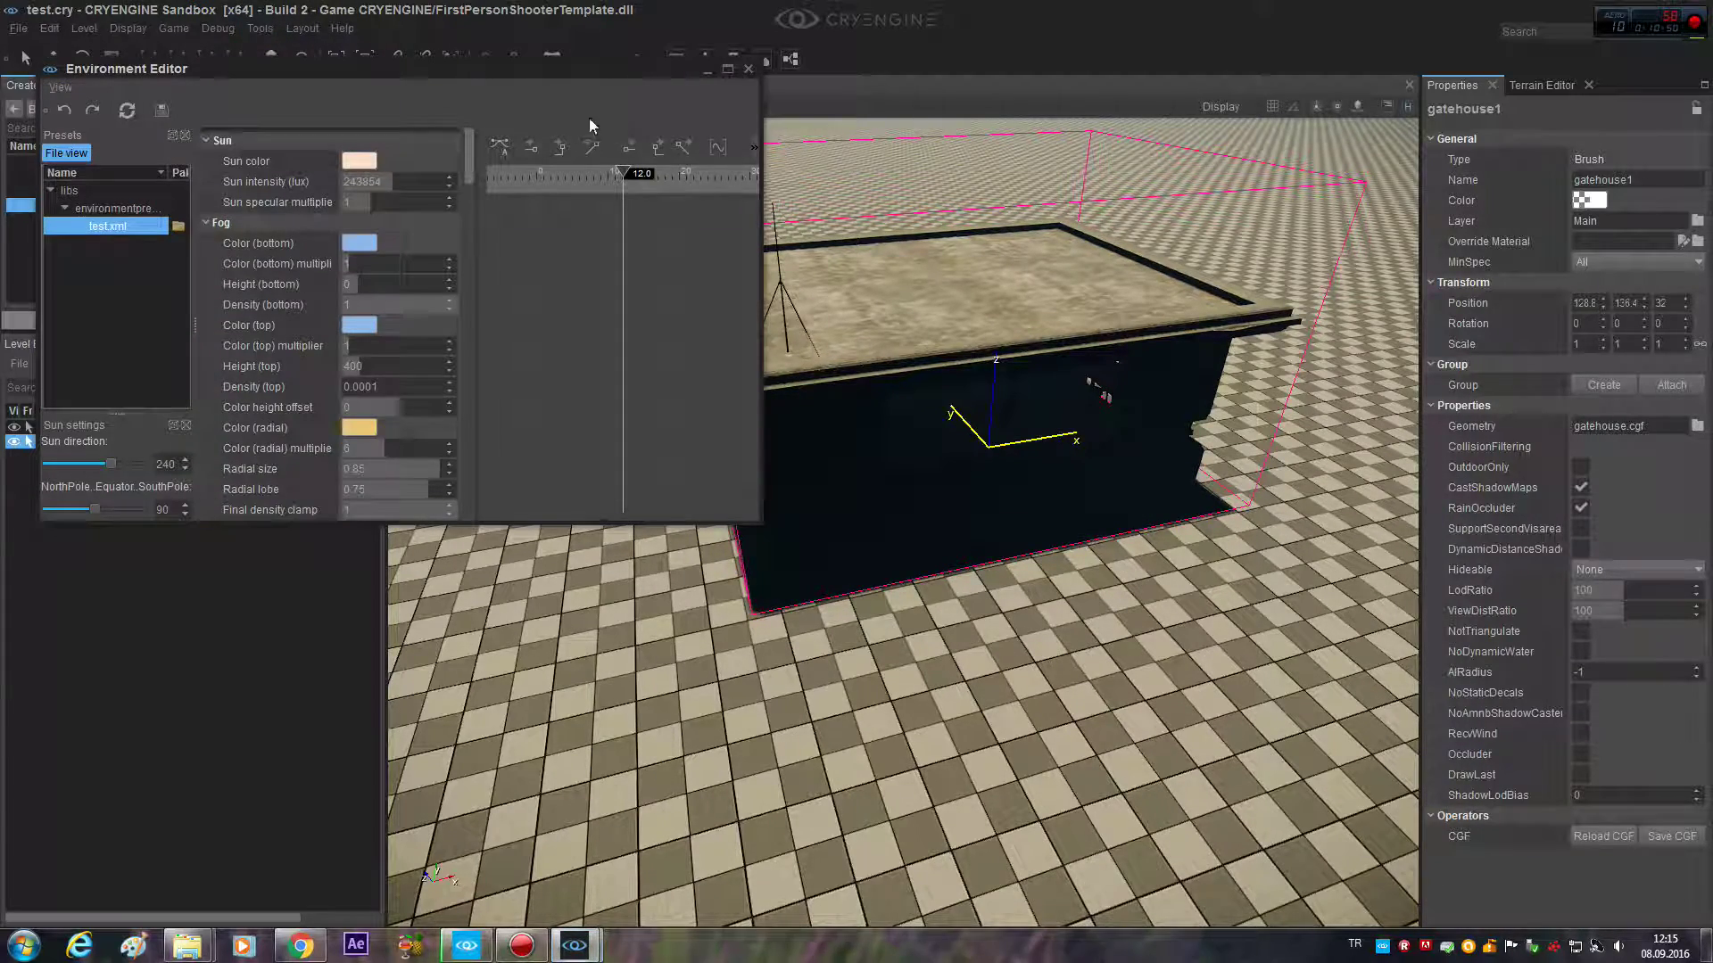
{"action": "mouse_move", "coordinate": [623, 174]}
{"action": "left_mouse_down"}
{"action": "mouse_move", "coordinate": [580, 173]}
{"action": "mouse_move", "coordinate": [676, 179]}
{"action": "mouse_move", "coordinate": [655, 182]}
{"action": "left_mouse_up"}
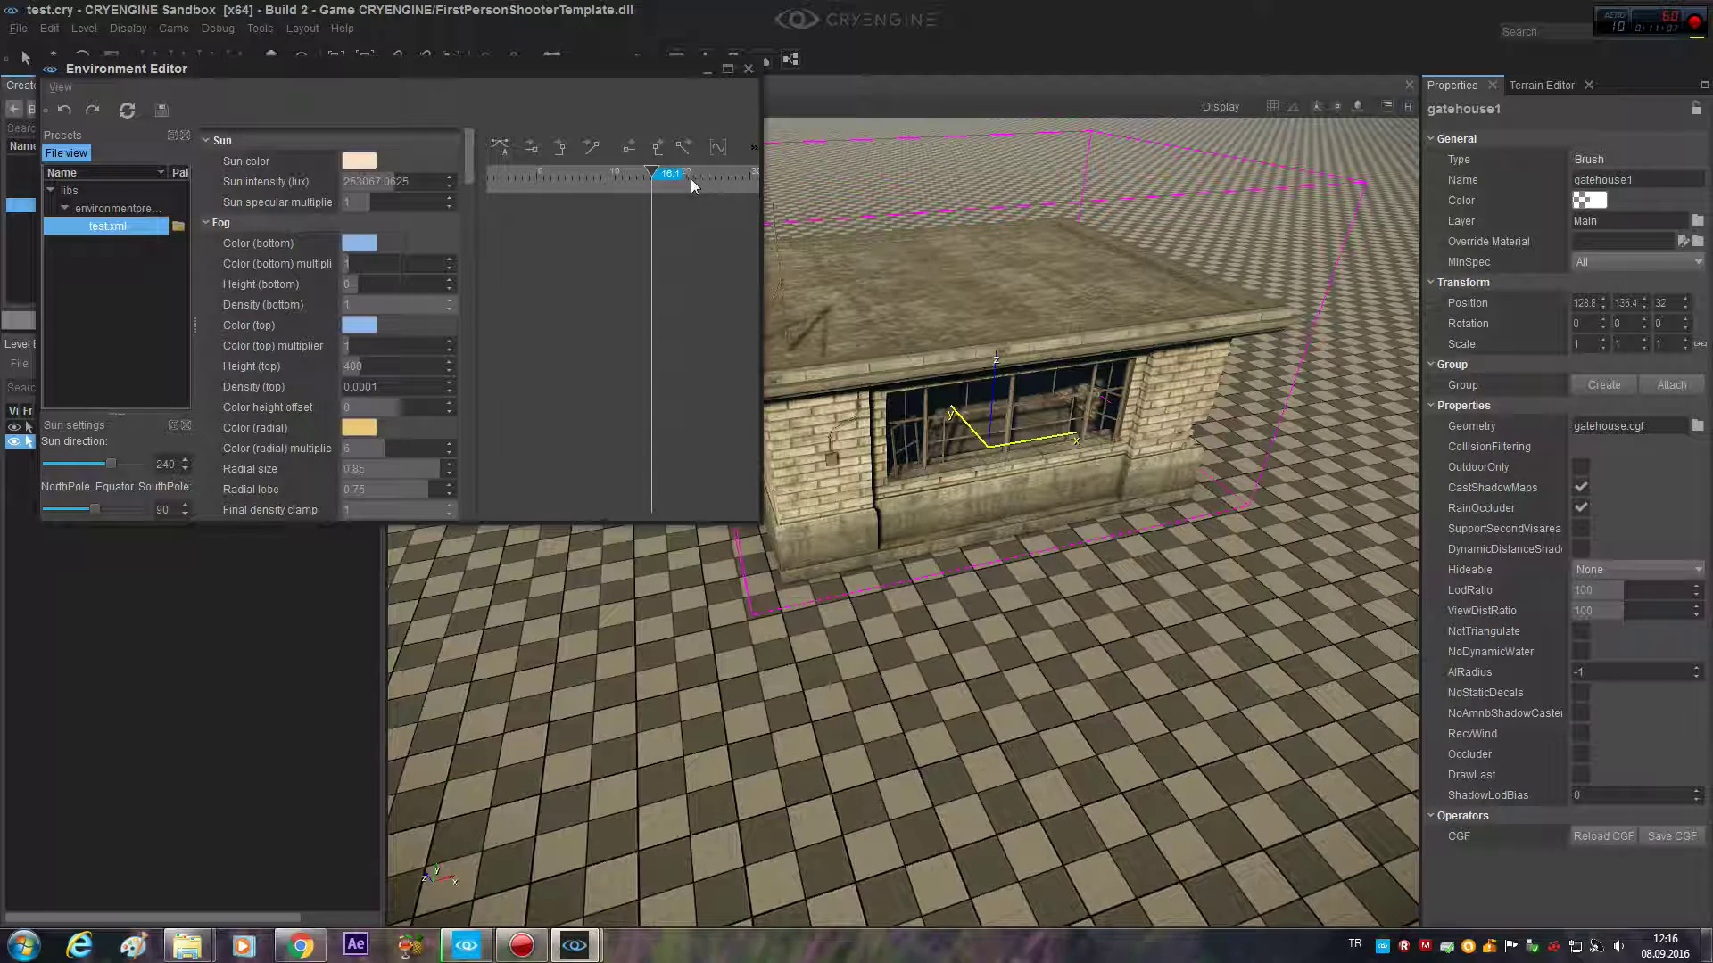
{"action": "left_click", "coordinate": [748, 71]}
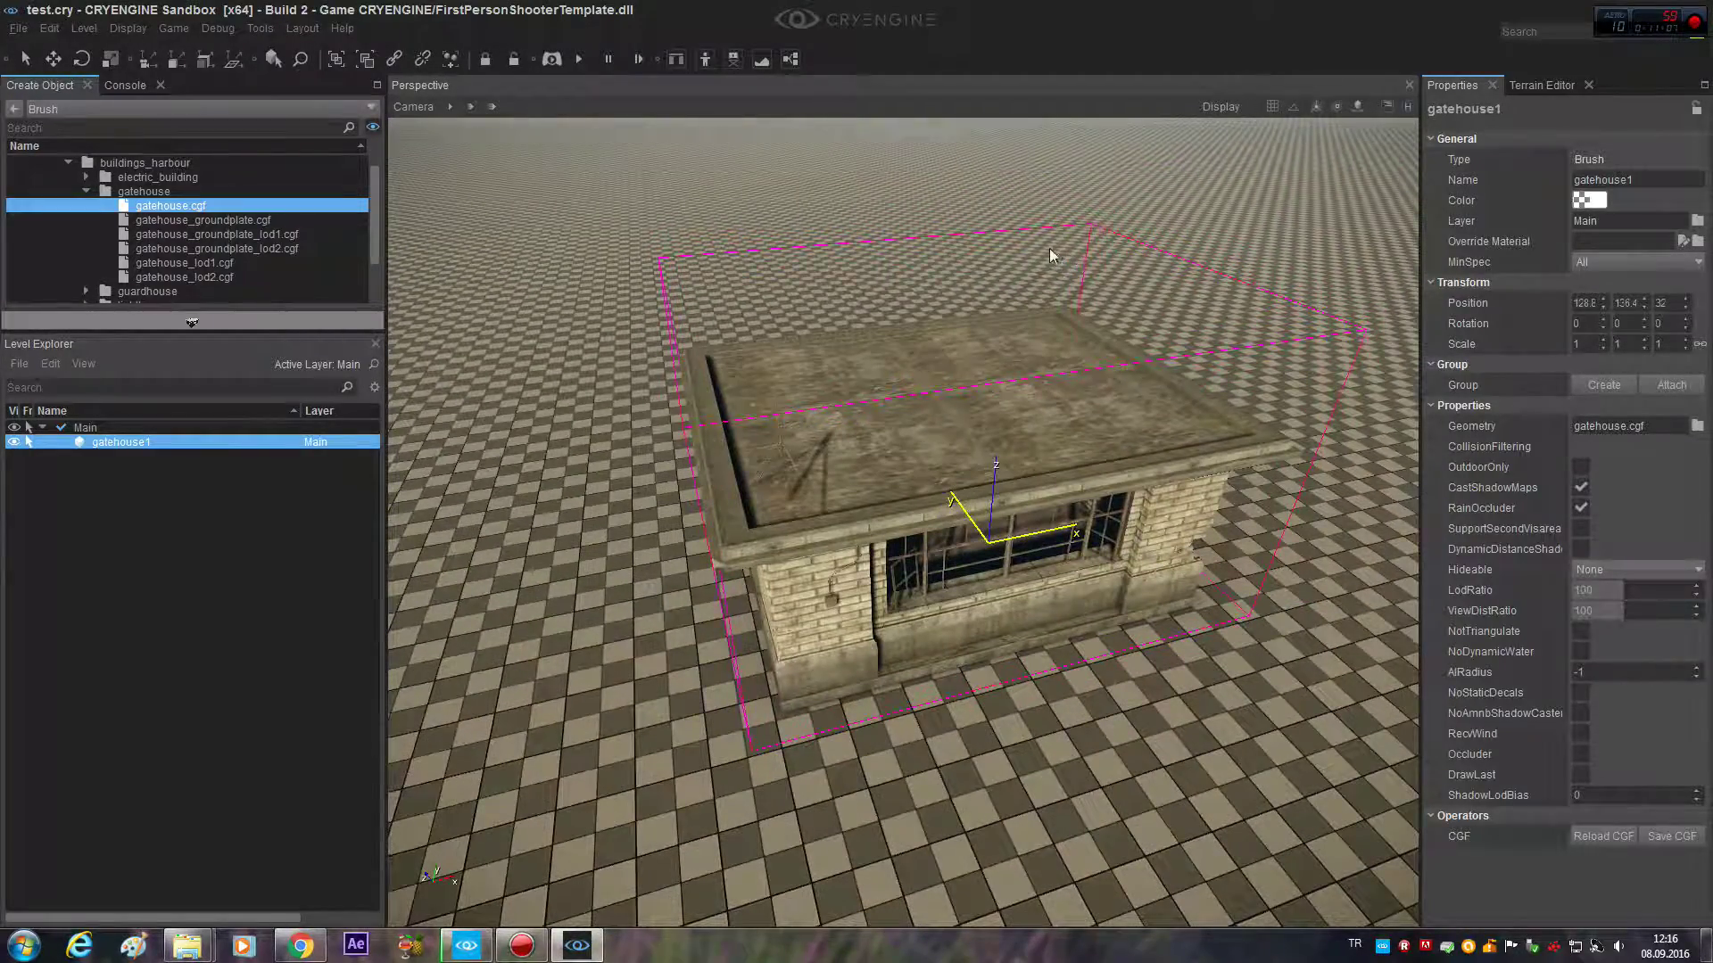
Step: Inspect the gatehouse from several angles, test it in game mode by backing away from its front, and return to editing
{"action": "middle_click_drag", "start_coordinate": [1049, 250], "coordinate": [972, 303]}
{"action": "middle_click_drag", "start_coordinate": [1173, 330], "coordinate": [820, 264]}
{"action": "right_click_drag", "start_coordinate": [820, 263], "coordinate": [894, 223]}
{"action": "key", "text": "s"}
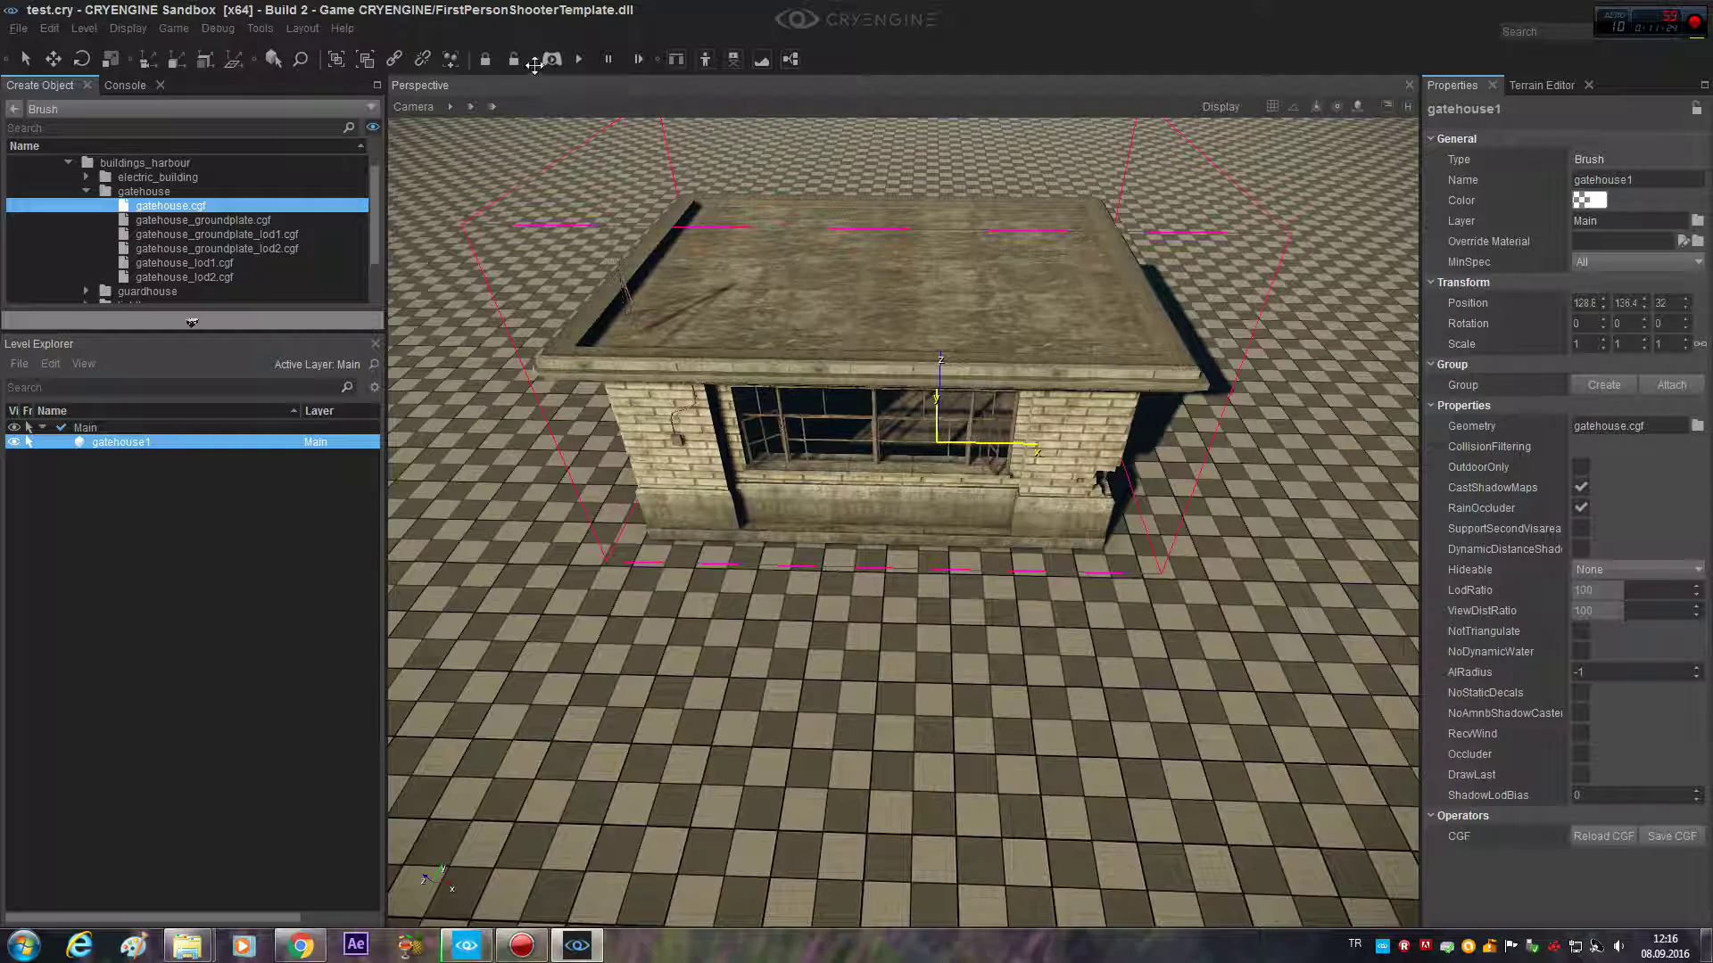
{"action": "key", "text": "w"}
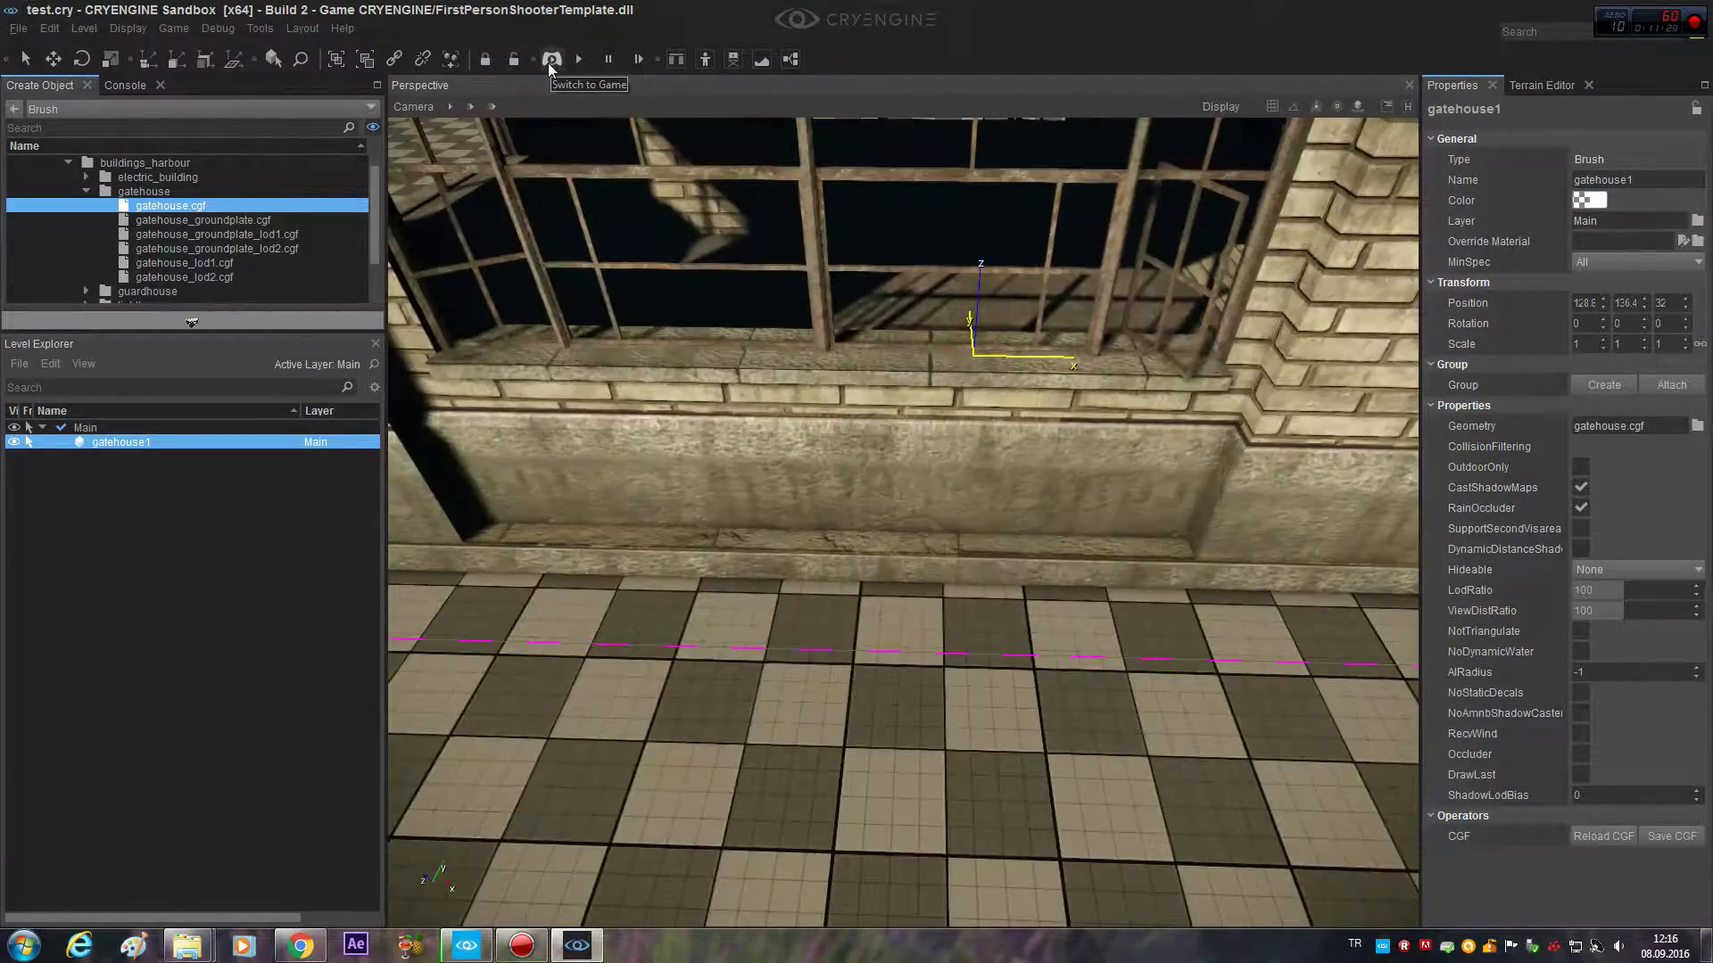
{"action": "left_click", "coordinate": [551, 59]}
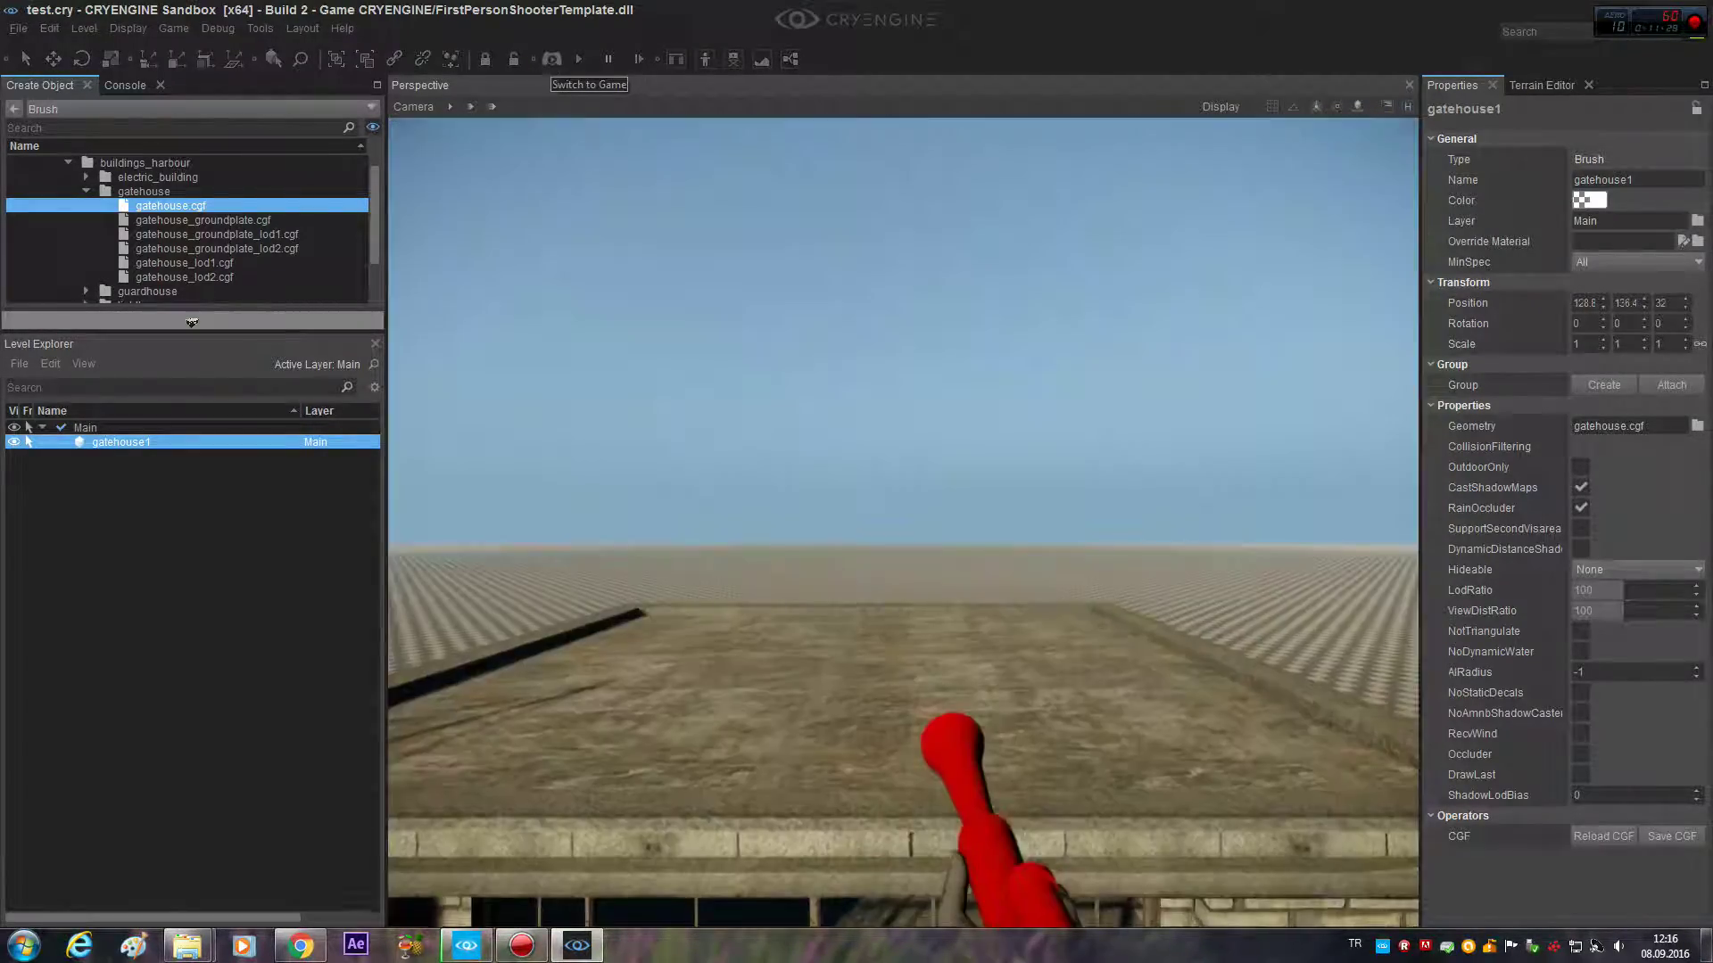
{"action": "key", "text": "s"}
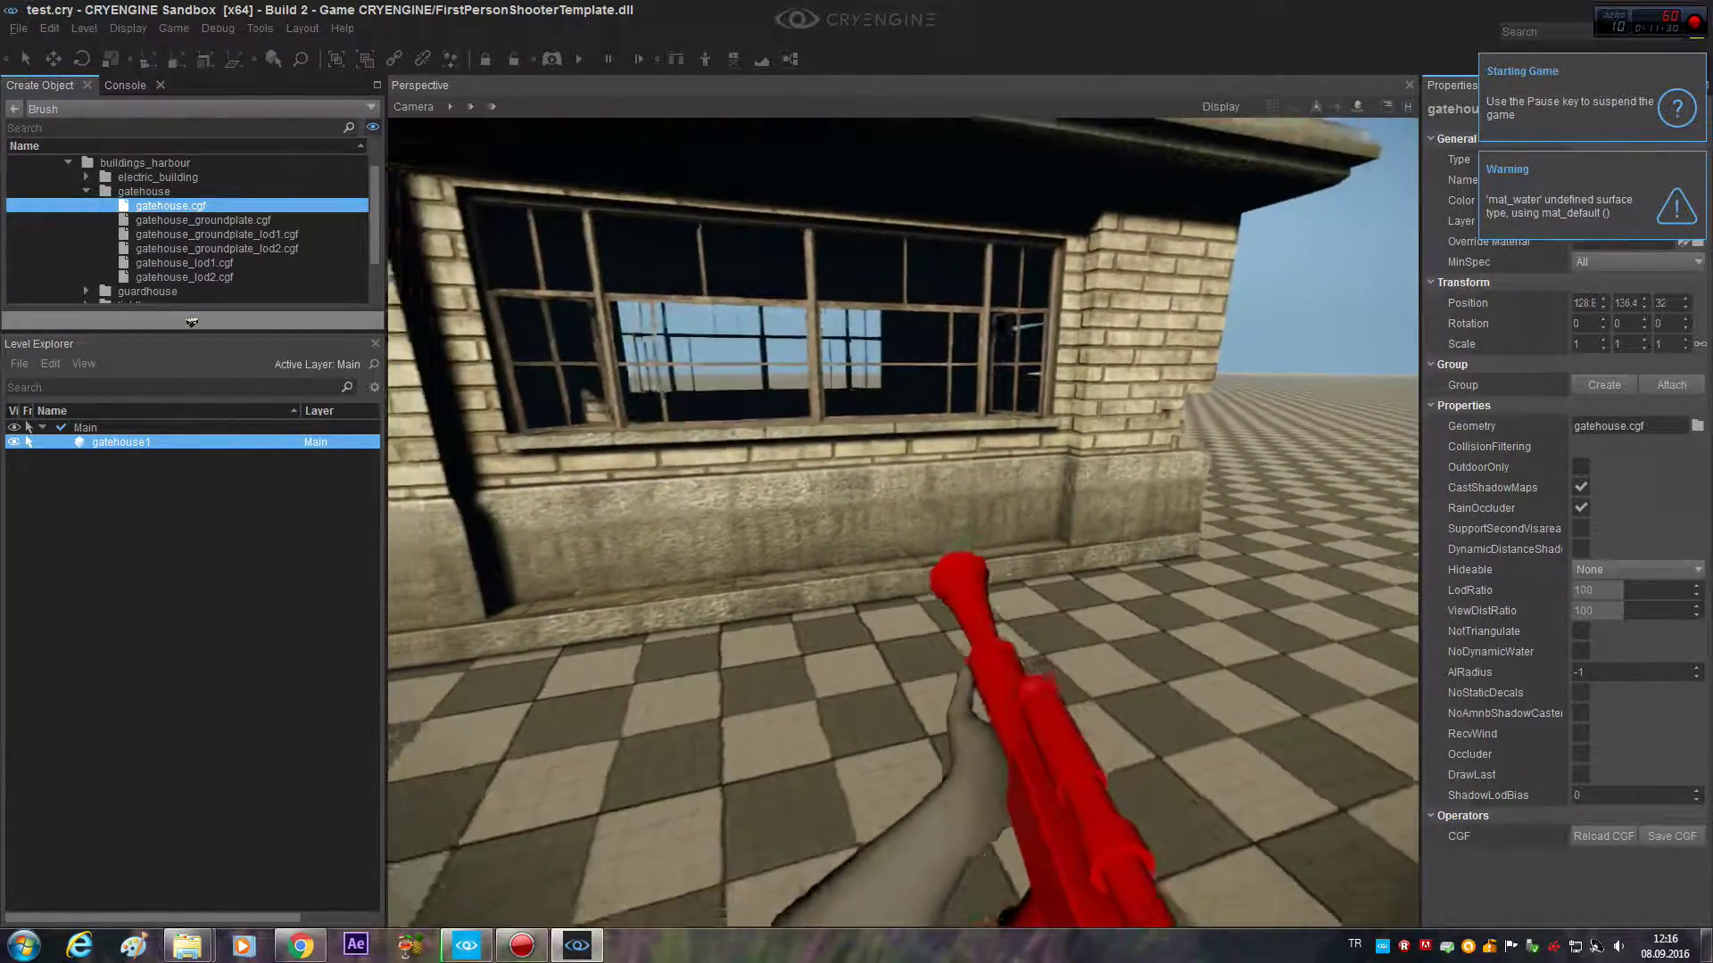
{"action": "key", "text": "s"}
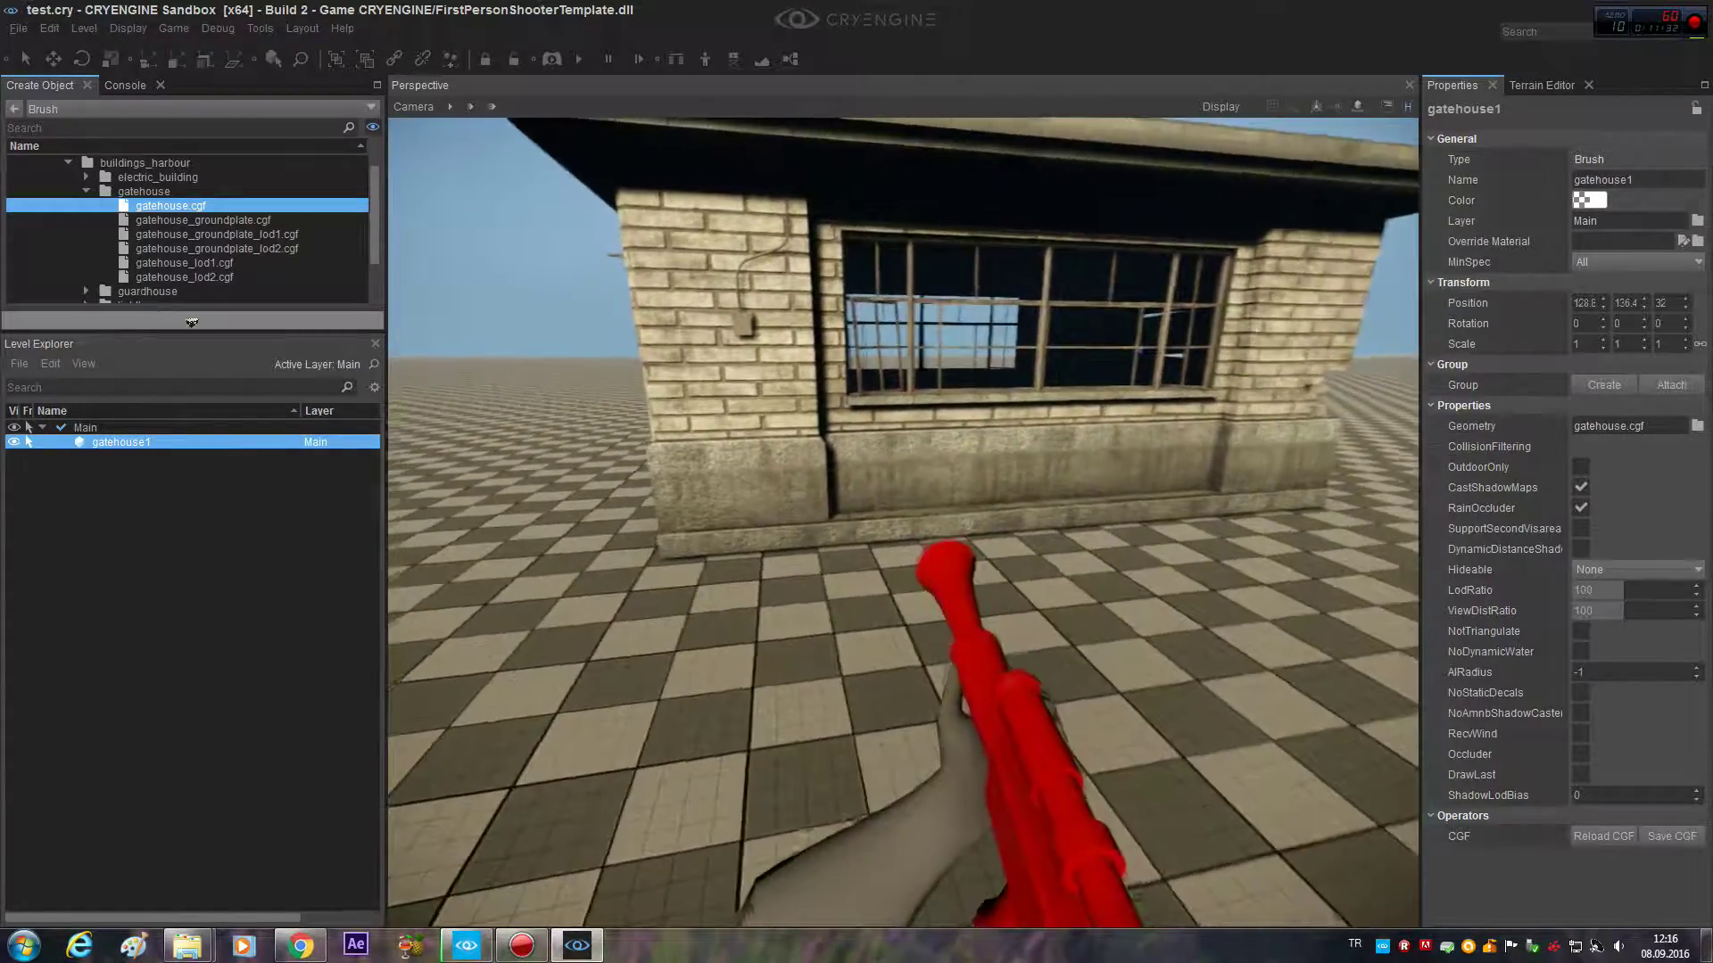
{"action": "key", "text": "Escape"}
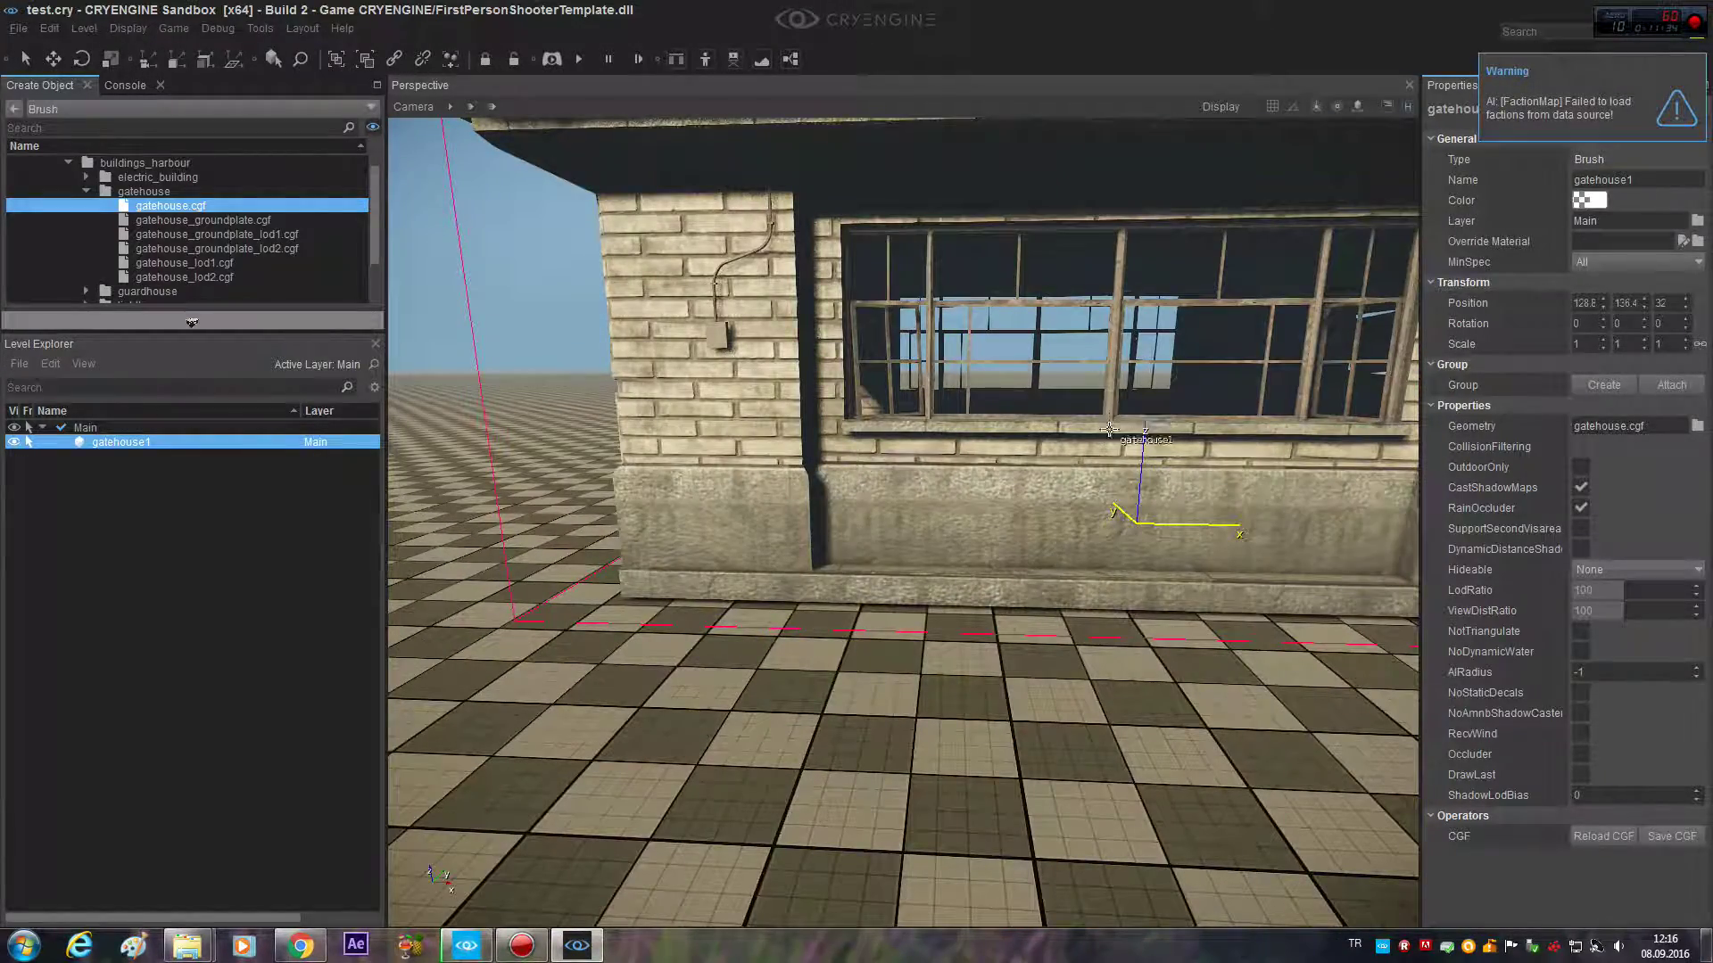
{"action": "middle_click_drag", "start_coordinate": [1059, 323], "coordinate": [1035, 366]}
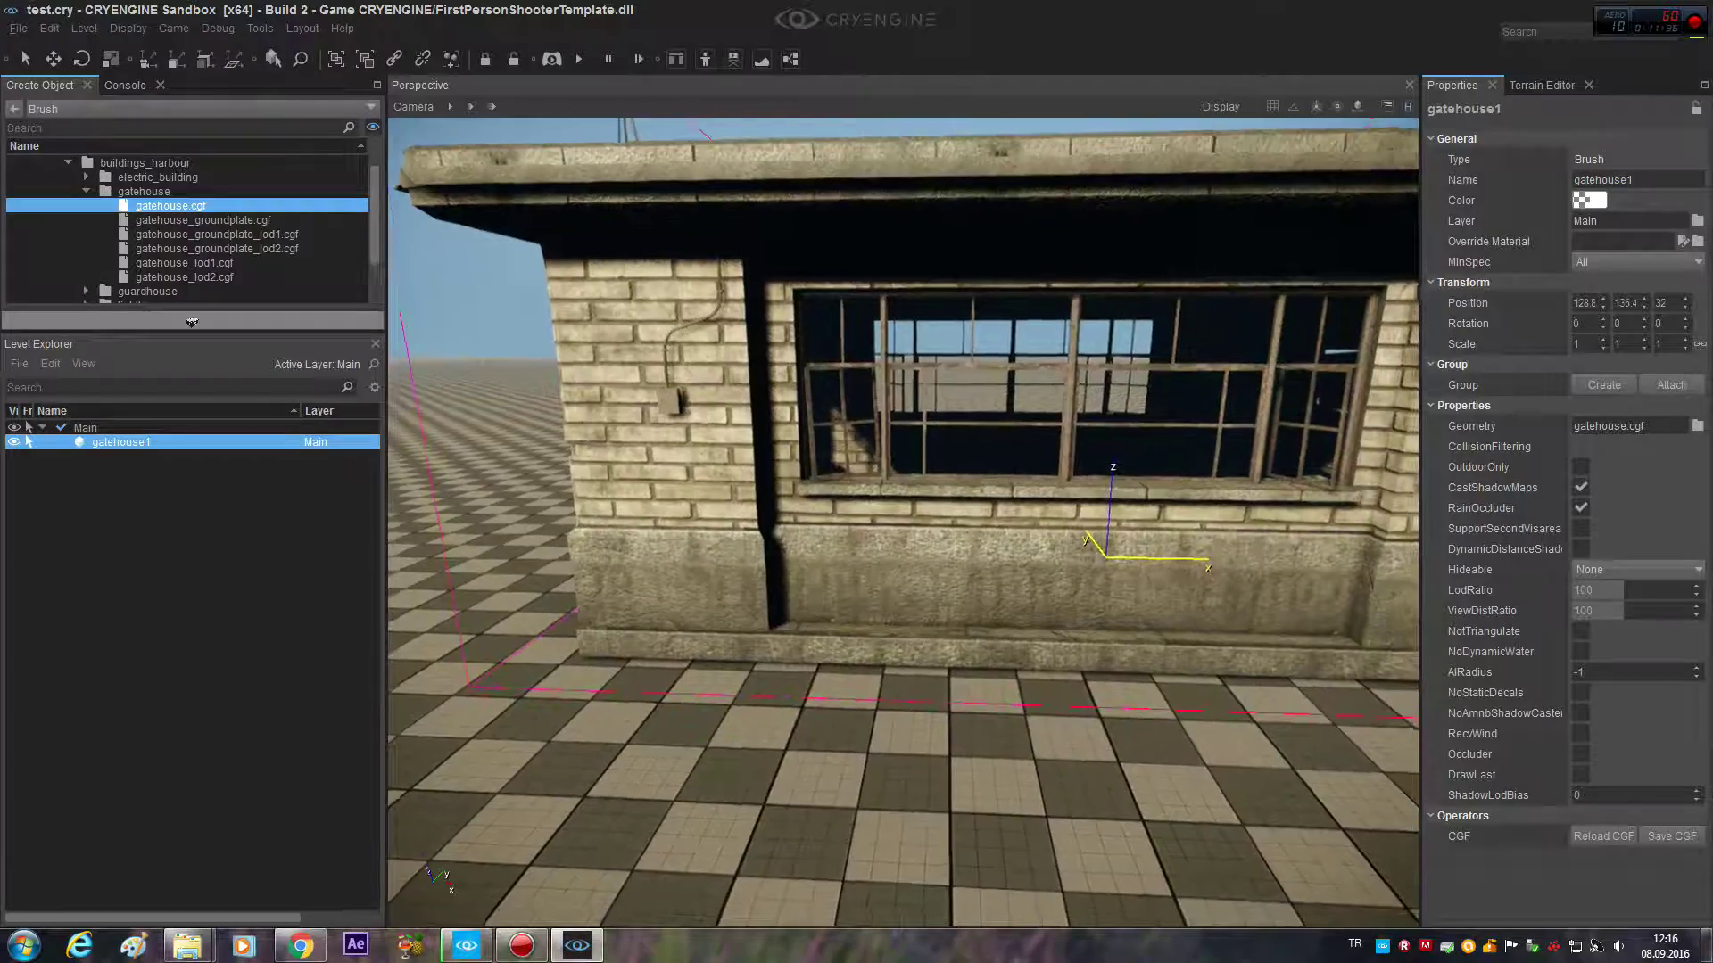
Step: Expand the worker_barracks folder in place of gatehouse and place the worker_barrack_a.cgf brush on the terrain in front of the gatehouse
{"action": "right_click_drag", "start_coordinate": [1035, 366], "coordinate": [1061, 455]}
{"action": "scroll", "coordinate": [1062, 455], "scroll_direction": "down", "scroll_amount": 5}
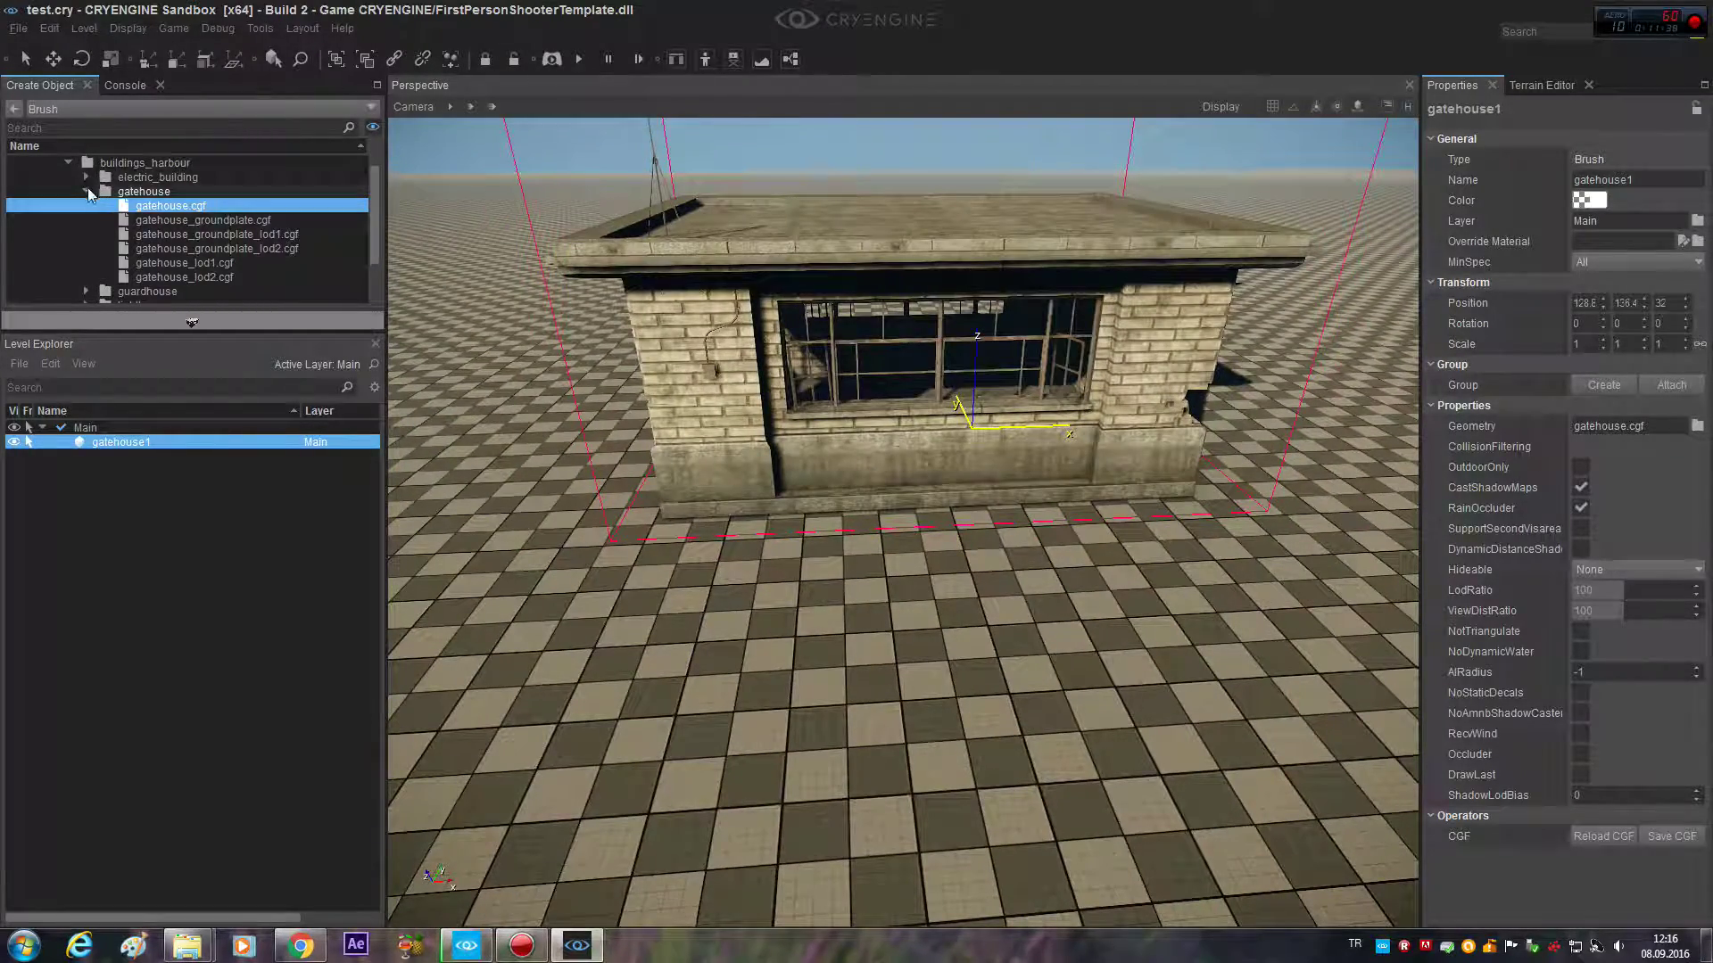
{"action": "left_click", "coordinate": [90, 193]}
{"action": "left_click", "coordinate": [89, 264]}
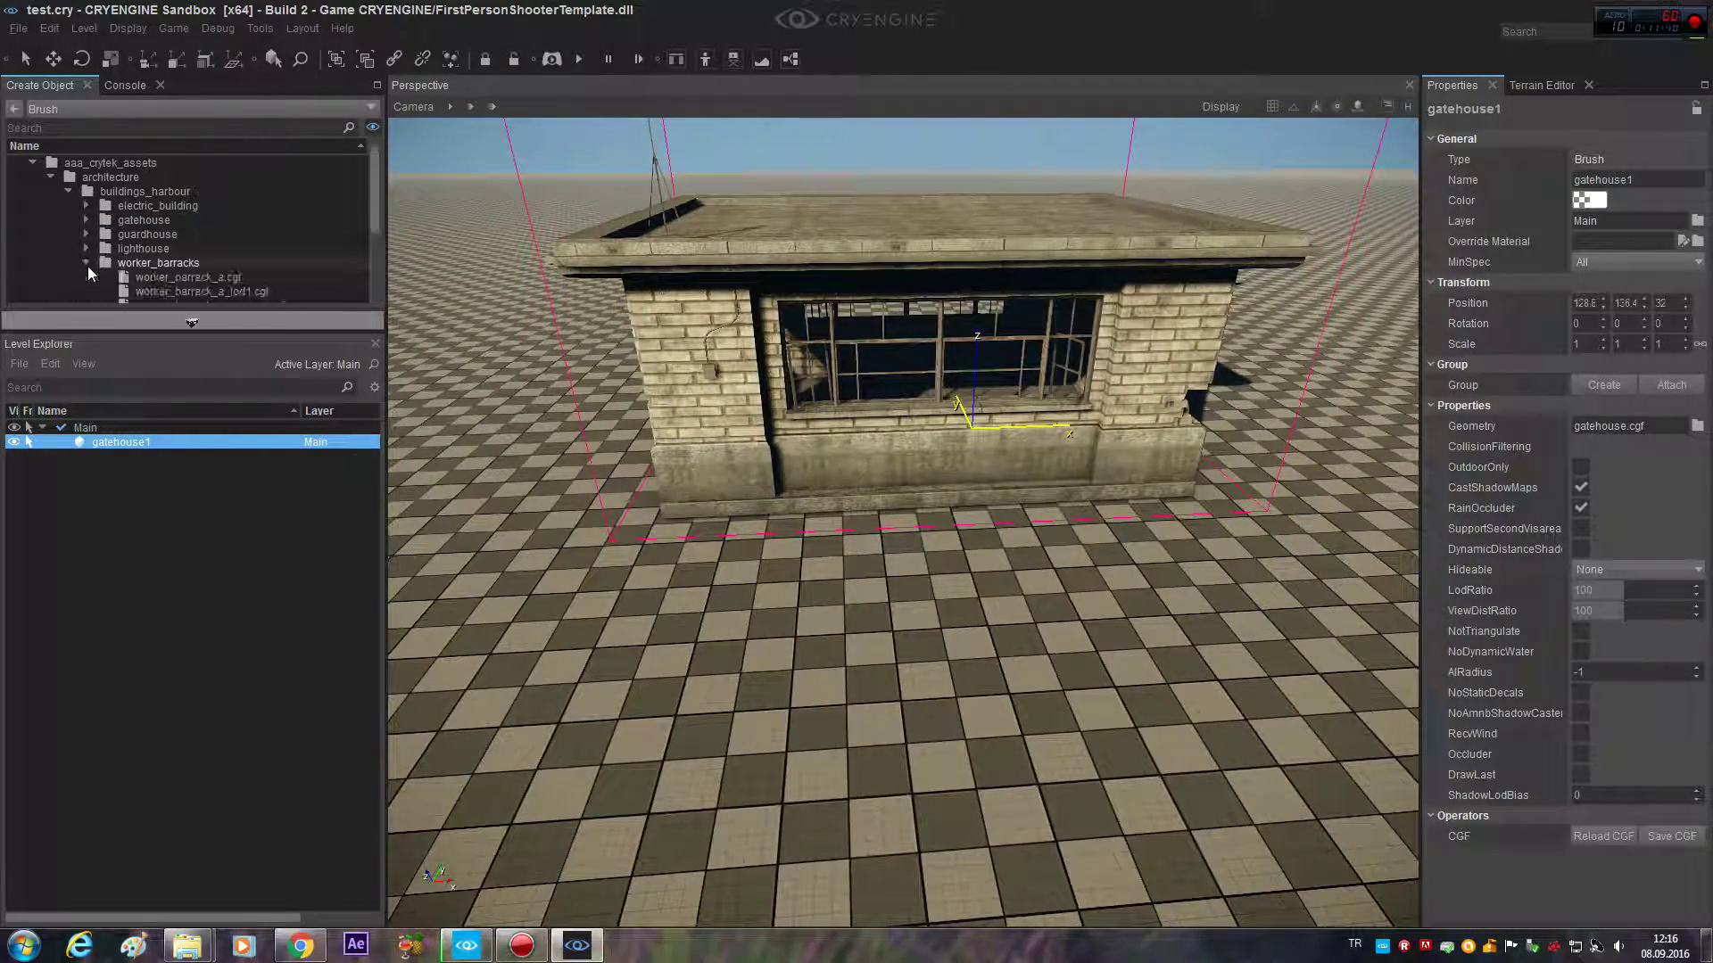
{"action": "left_click", "coordinate": [223, 277]}
{"action": "left_click_drag", "start_coordinate": [594, 607], "coordinate": [803, 689]}
{"action": "right_click_drag", "start_coordinate": [831, 649], "coordinate": [842, 571]}
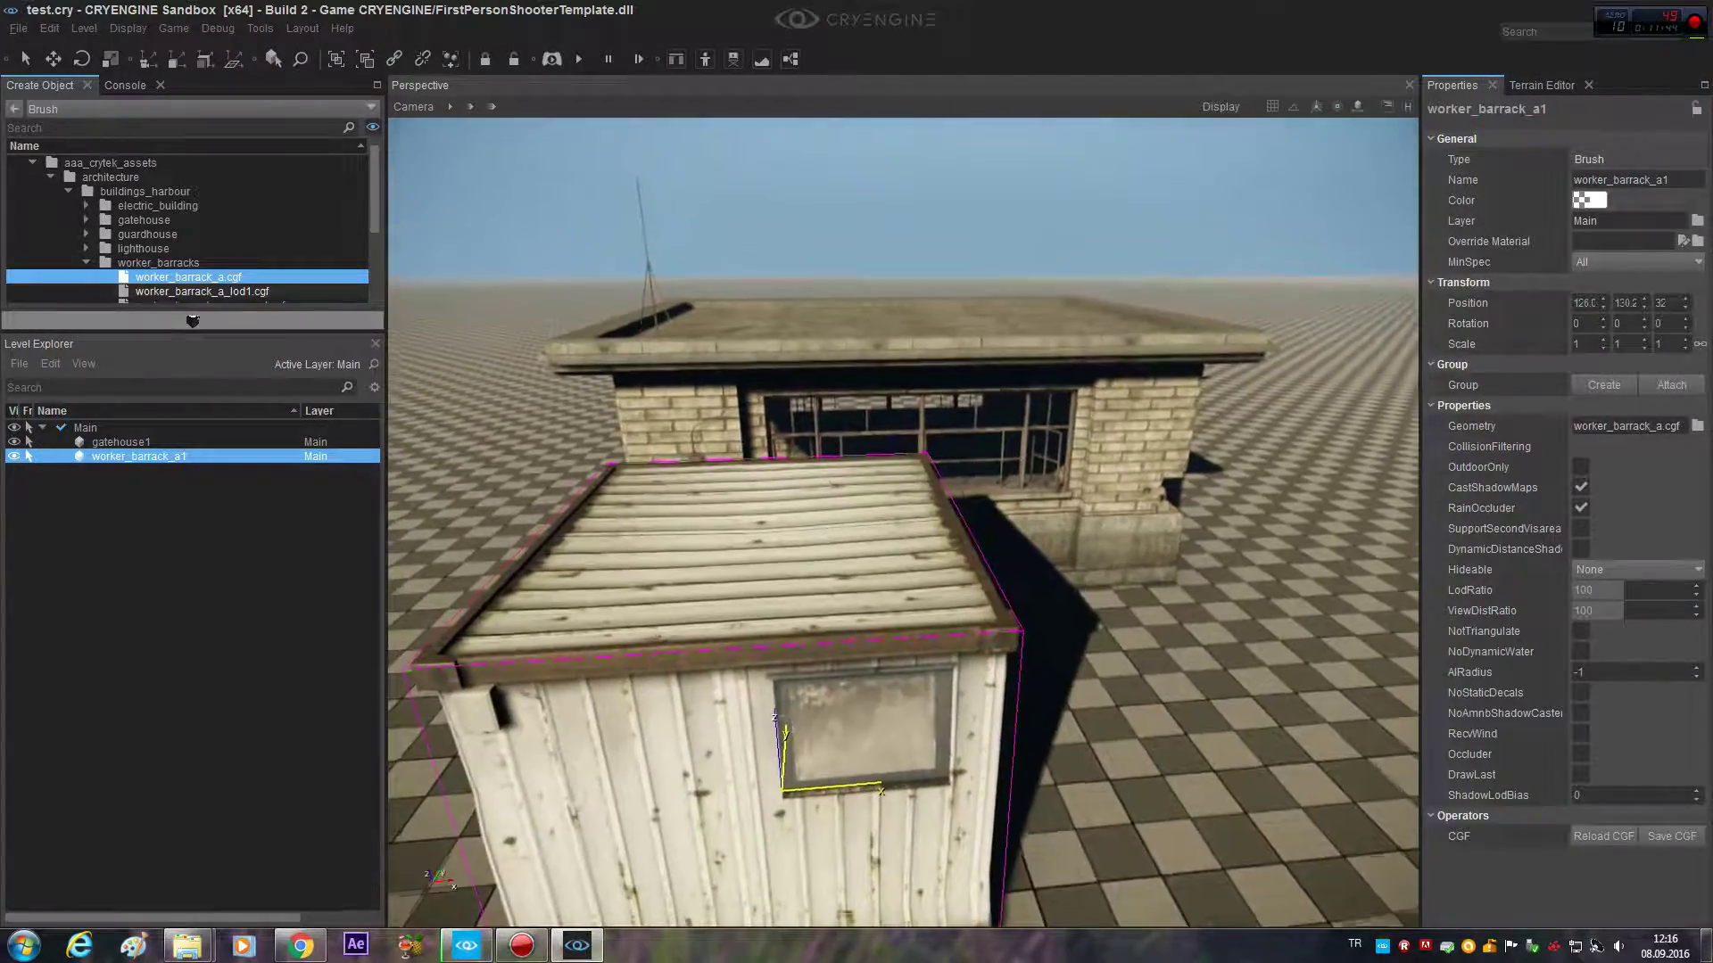
Step: Move the worker barrack to the free ground just left of the gatehouse and deselect it
{"action": "scroll", "coordinate": [814, 515], "scroll_direction": "down", "scroll_amount": 5}
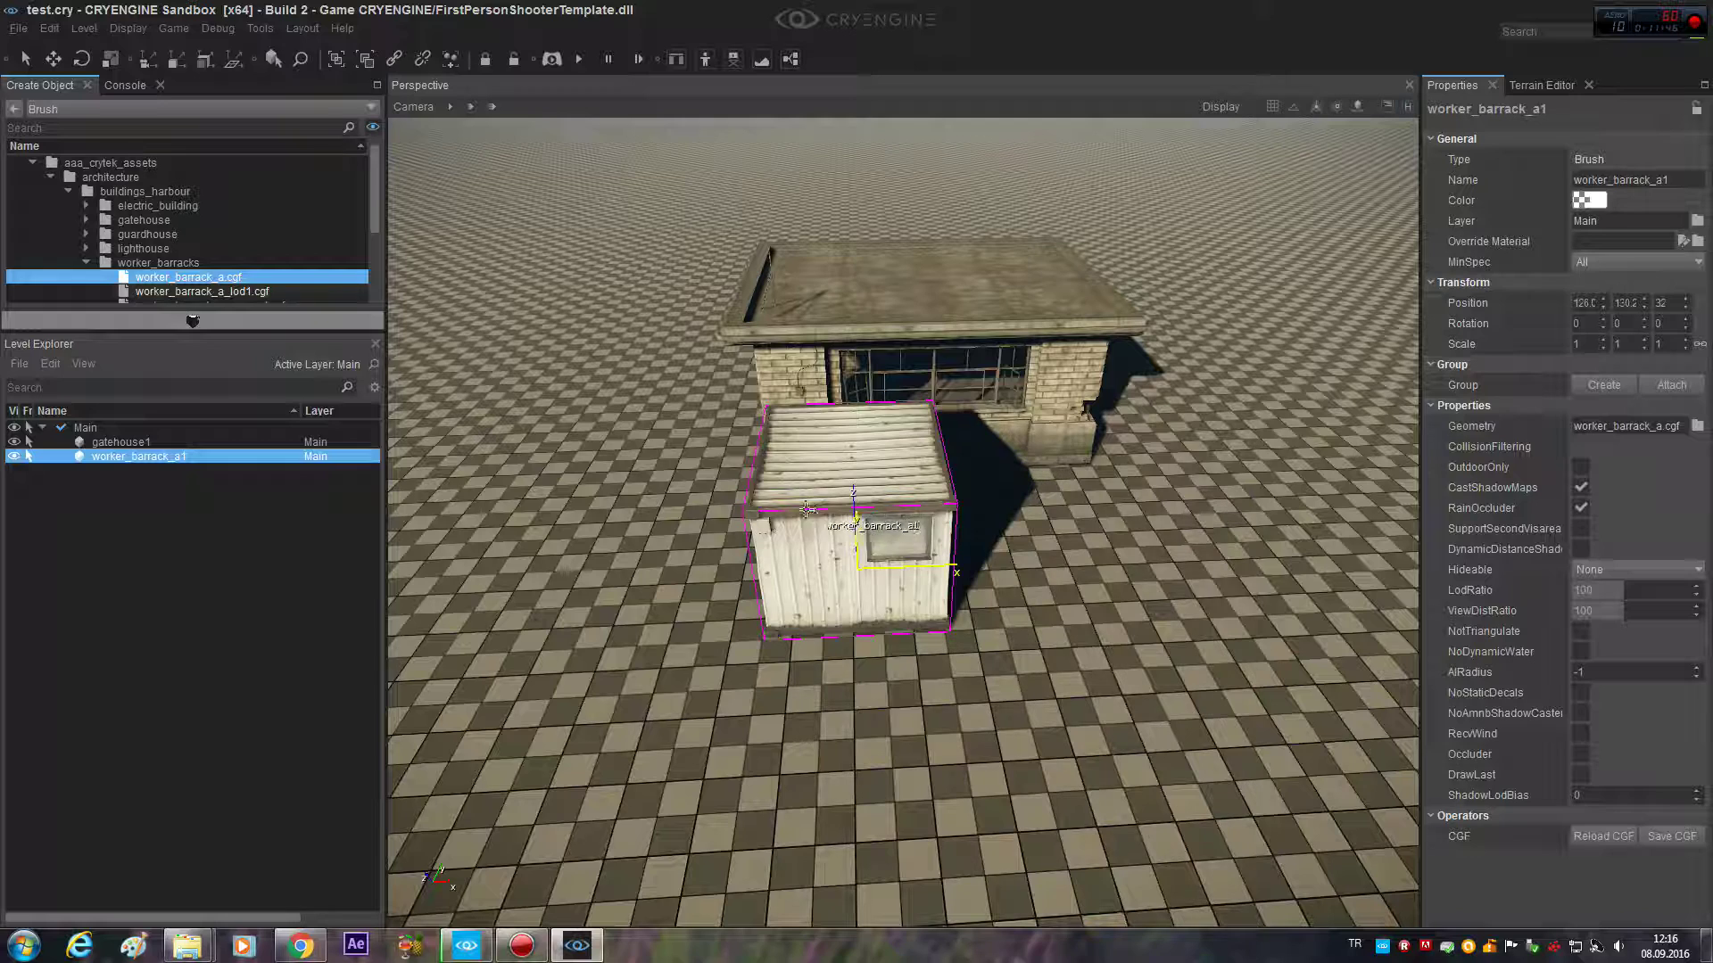
{"action": "left_click_drag", "start_coordinate": [883, 535], "coordinate": [666, 378]}
{"action": "left_click", "coordinate": [731, 495]}
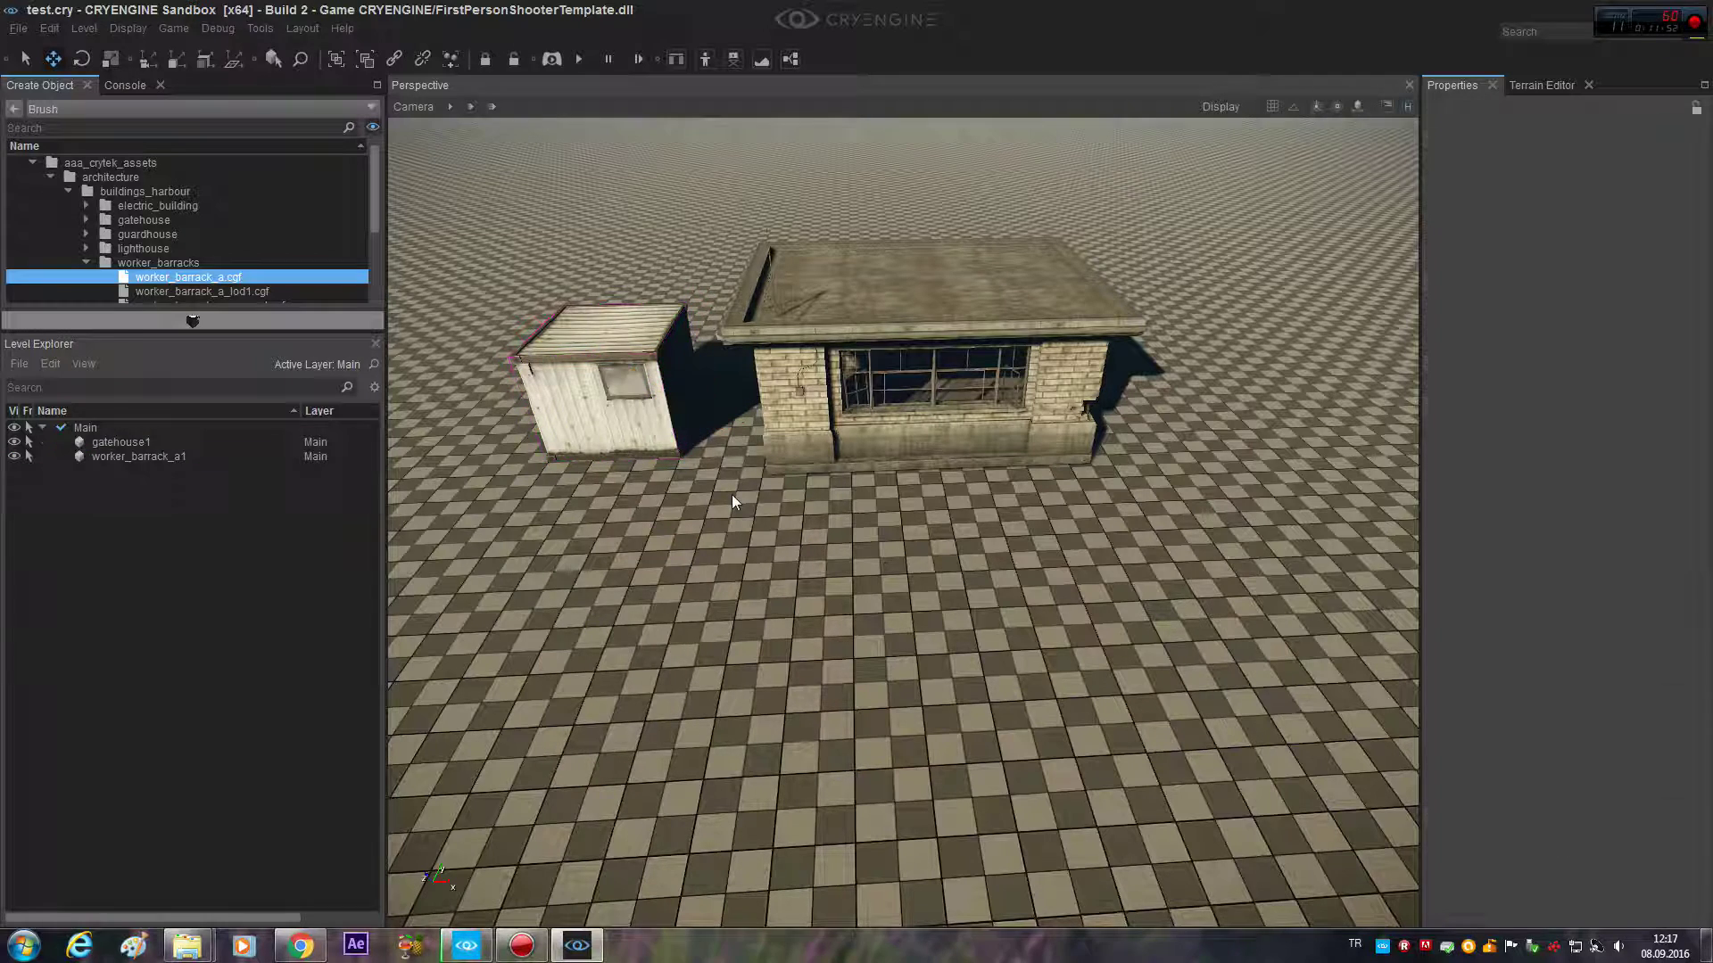
Step: Browse past the other worker_barracks files to the guardhouse folder and place guardhouse.cgf on the terrain in front of the gatehouse's right end
{"action": "left_click", "coordinate": [214, 290]}
{"action": "scroll", "coordinate": [230, 268], "scroll_direction": "down", "scroll_amount": 3}
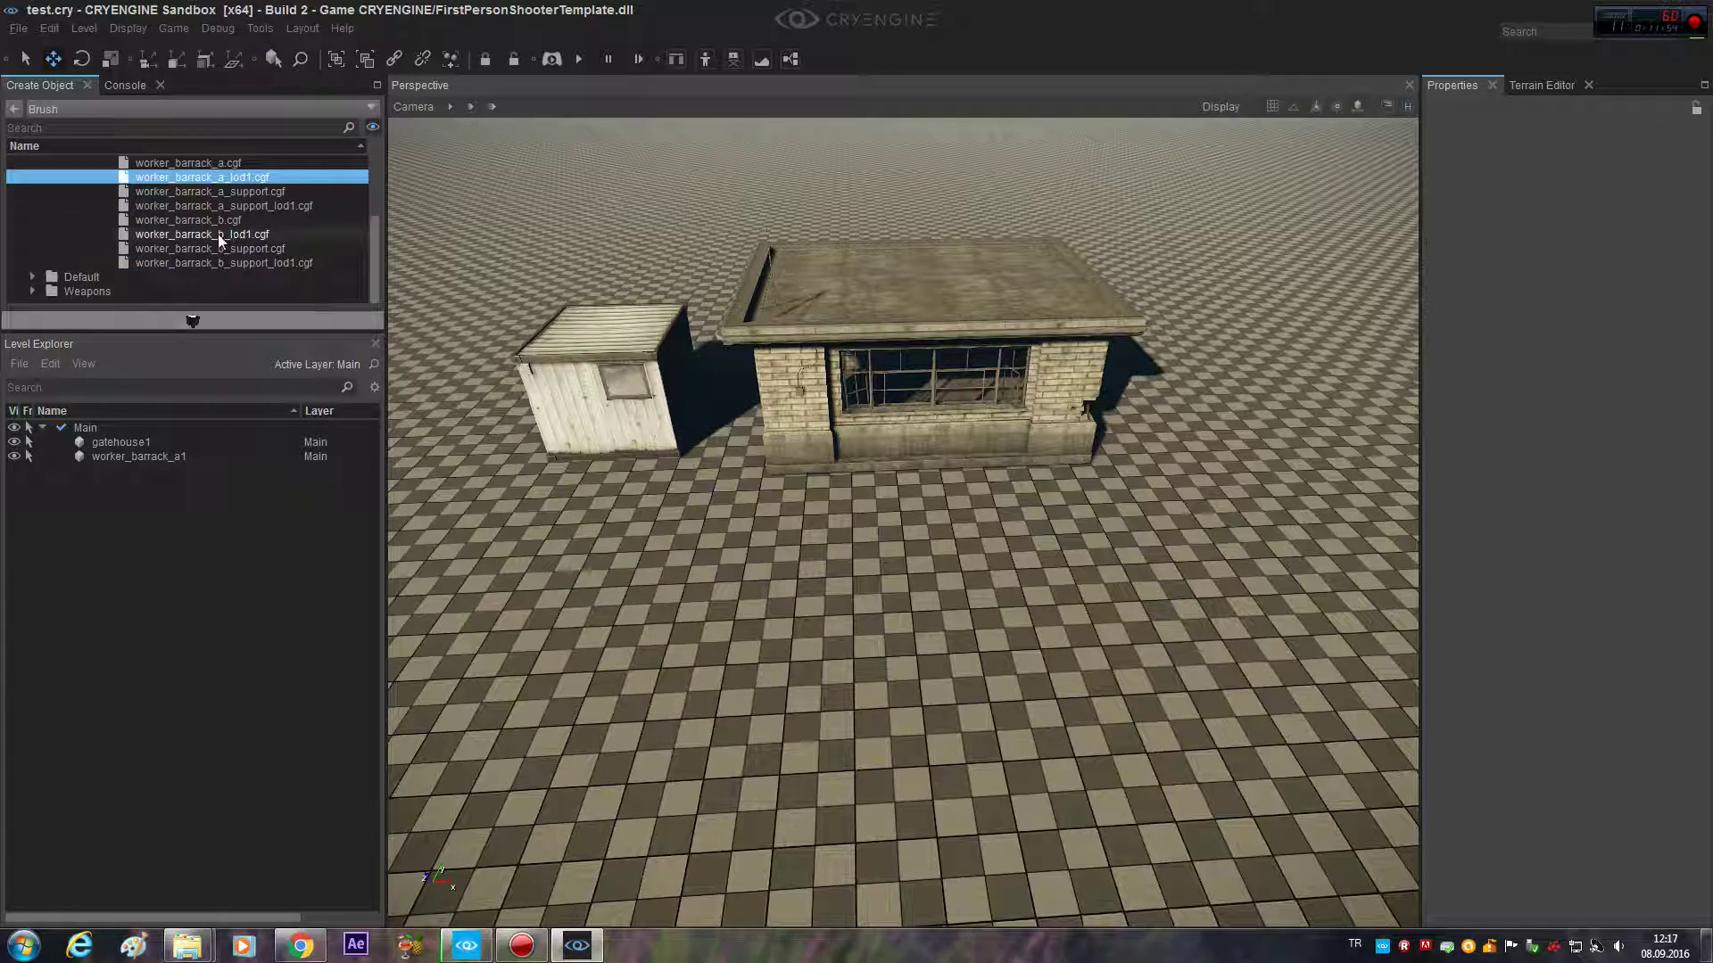
{"action": "scroll", "coordinate": [96, 241], "scroll_direction": "up", "scroll_amount": 3}
{"action": "left_click", "coordinate": [87, 262]}
{"action": "left_click", "coordinate": [87, 261]}
{"action": "left_click", "coordinate": [86, 248]}
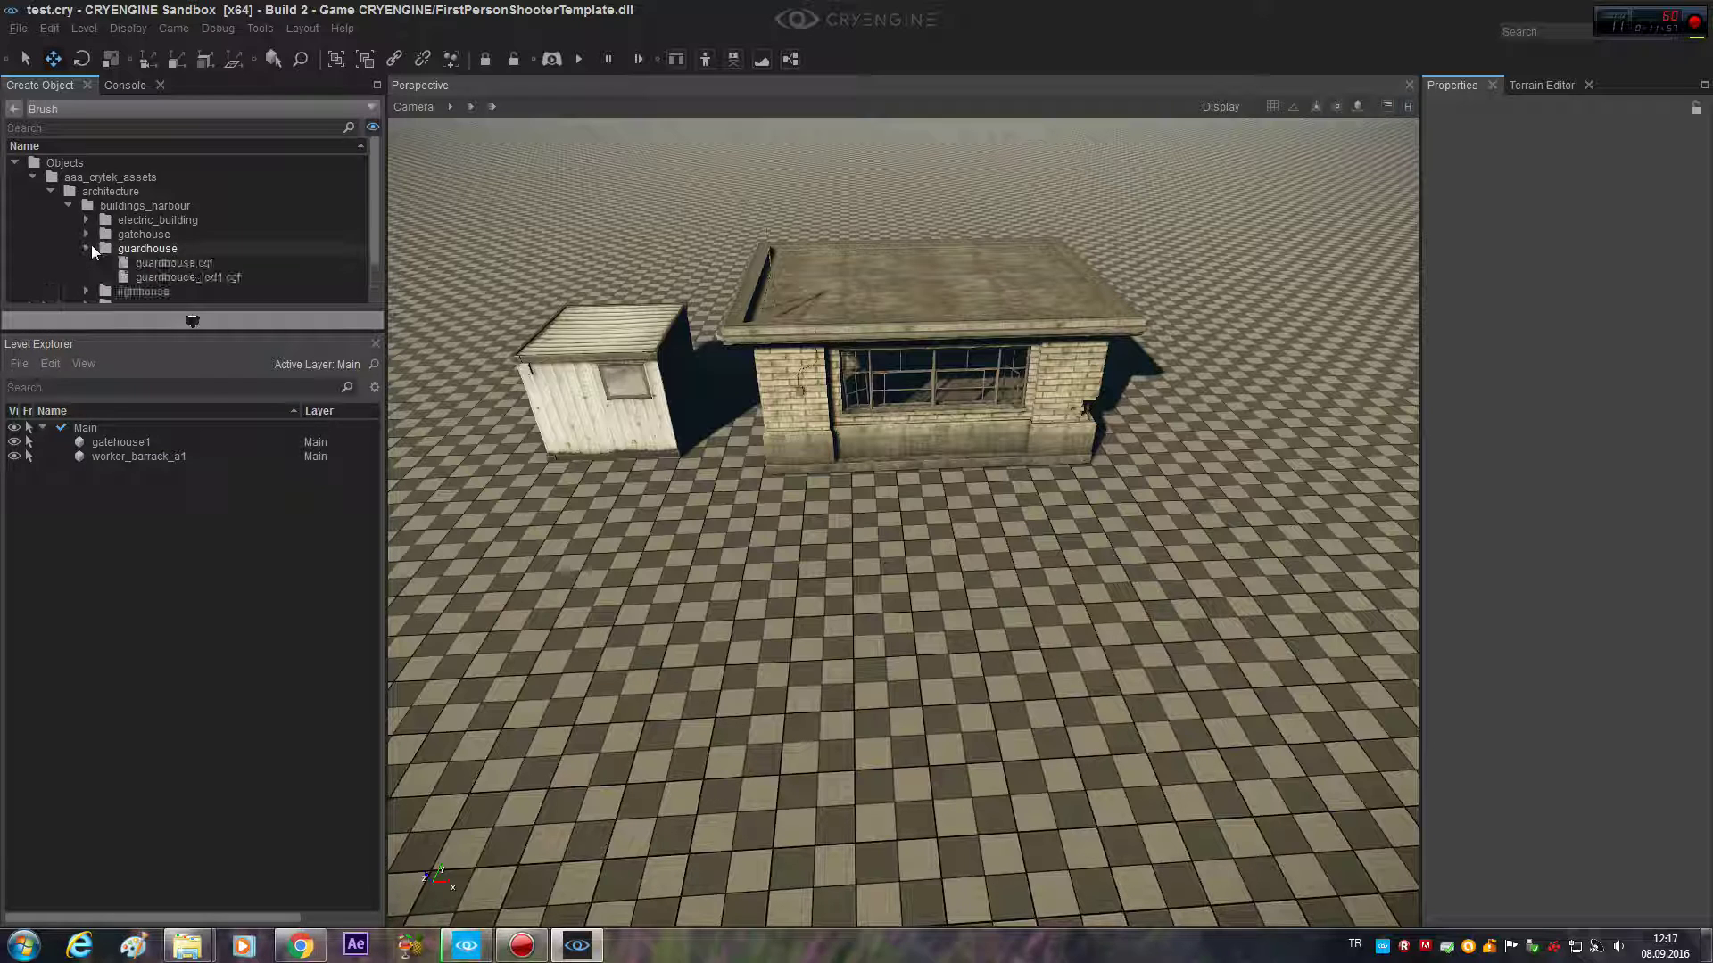
{"action": "left_click", "coordinate": [150, 264]}
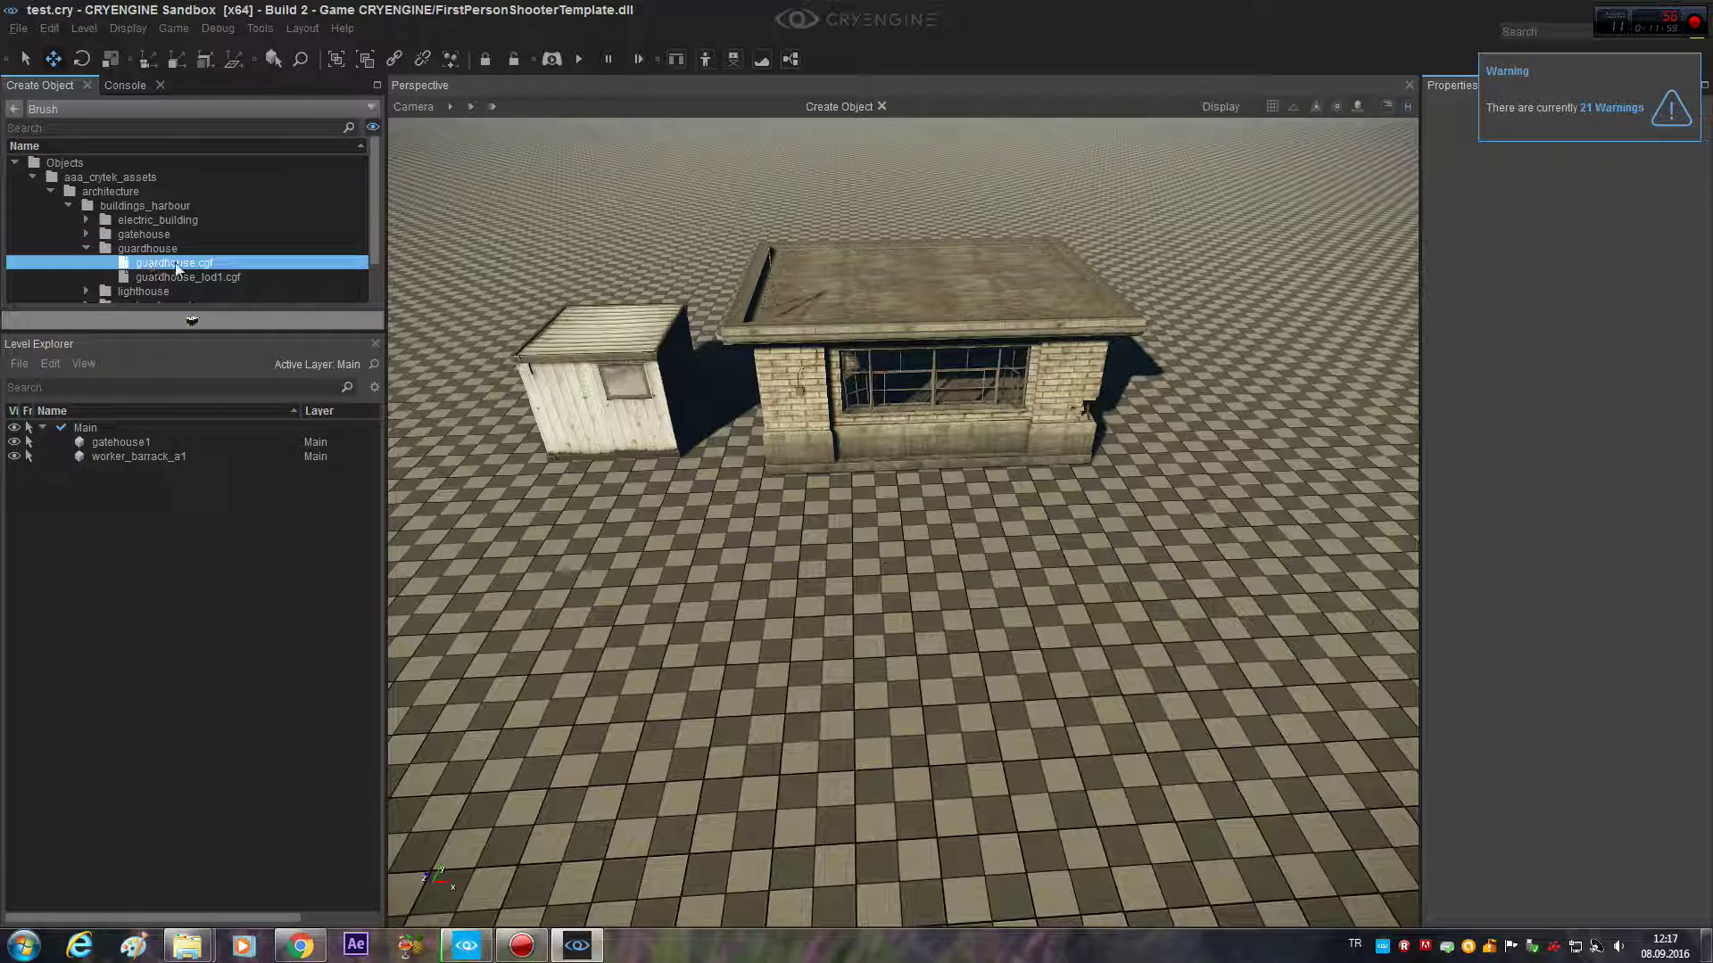
{"action": "right_click_drag", "start_coordinate": [1153, 595], "coordinate": [1150, 596]}
{"action": "left_click", "coordinate": [1151, 594]}
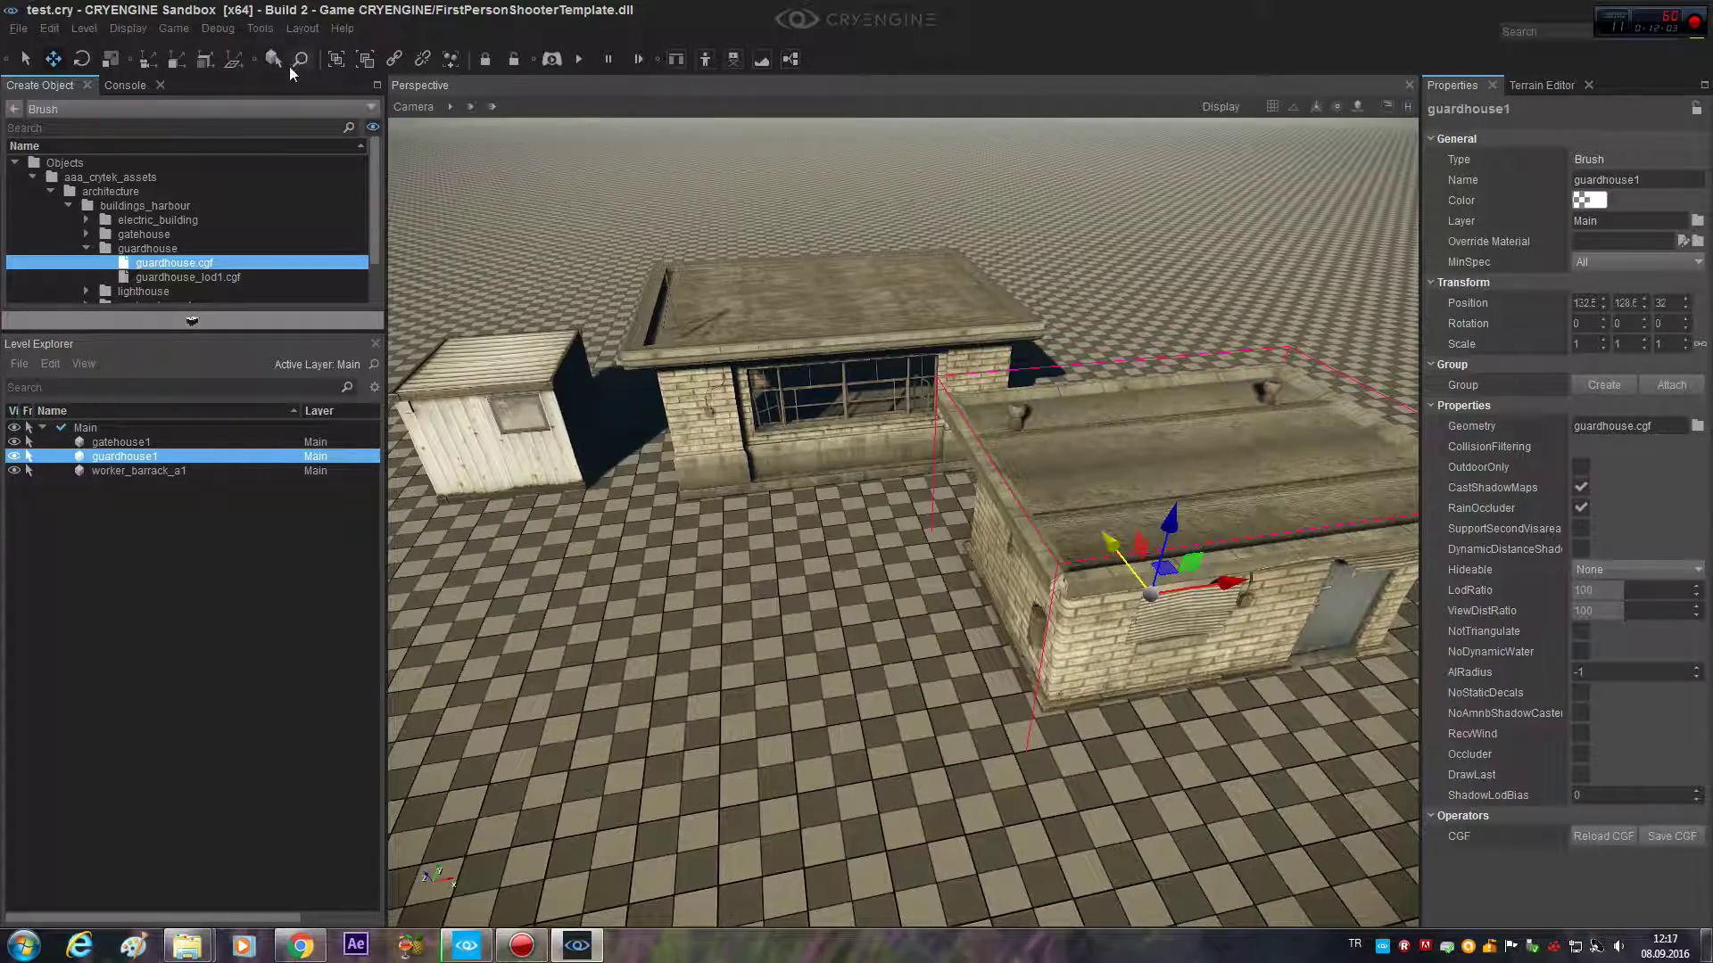
Step: Rotate the guardhouse about -86° around its vertical axis so its door side faces the open ground, then return to Move and deselect it
{"action": "left_click", "coordinate": [79, 61]}
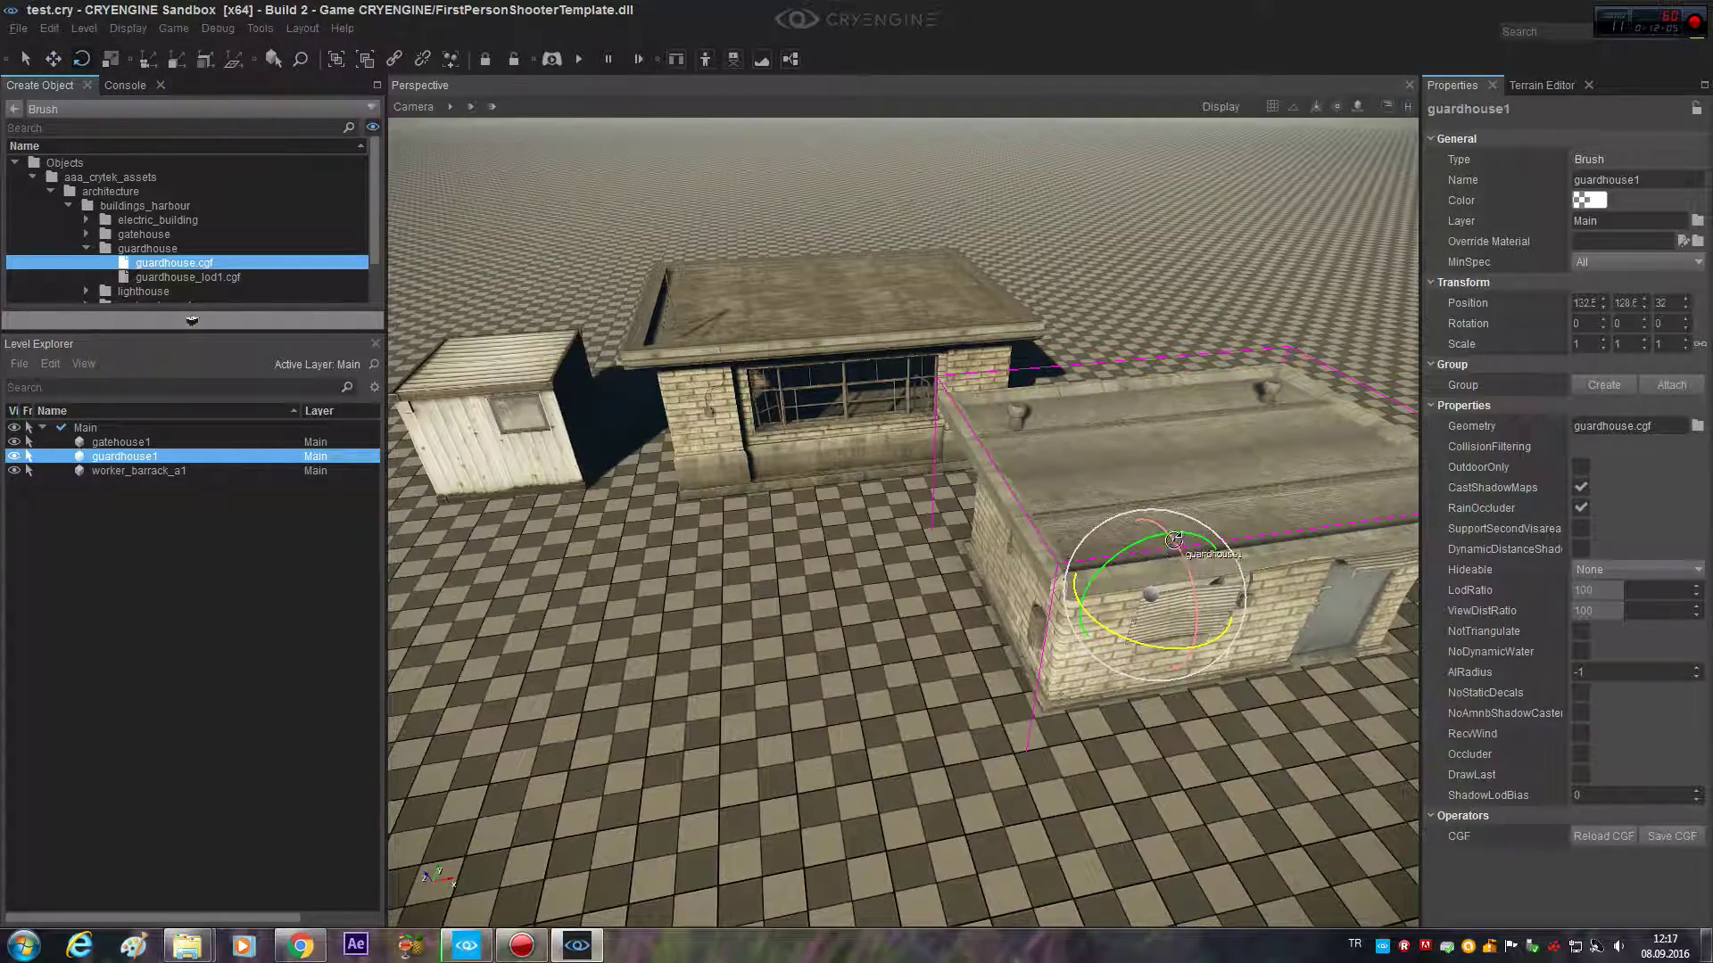
{"action": "left_click_drag", "start_coordinate": [1129, 636], "coordinate": [959, 534]}
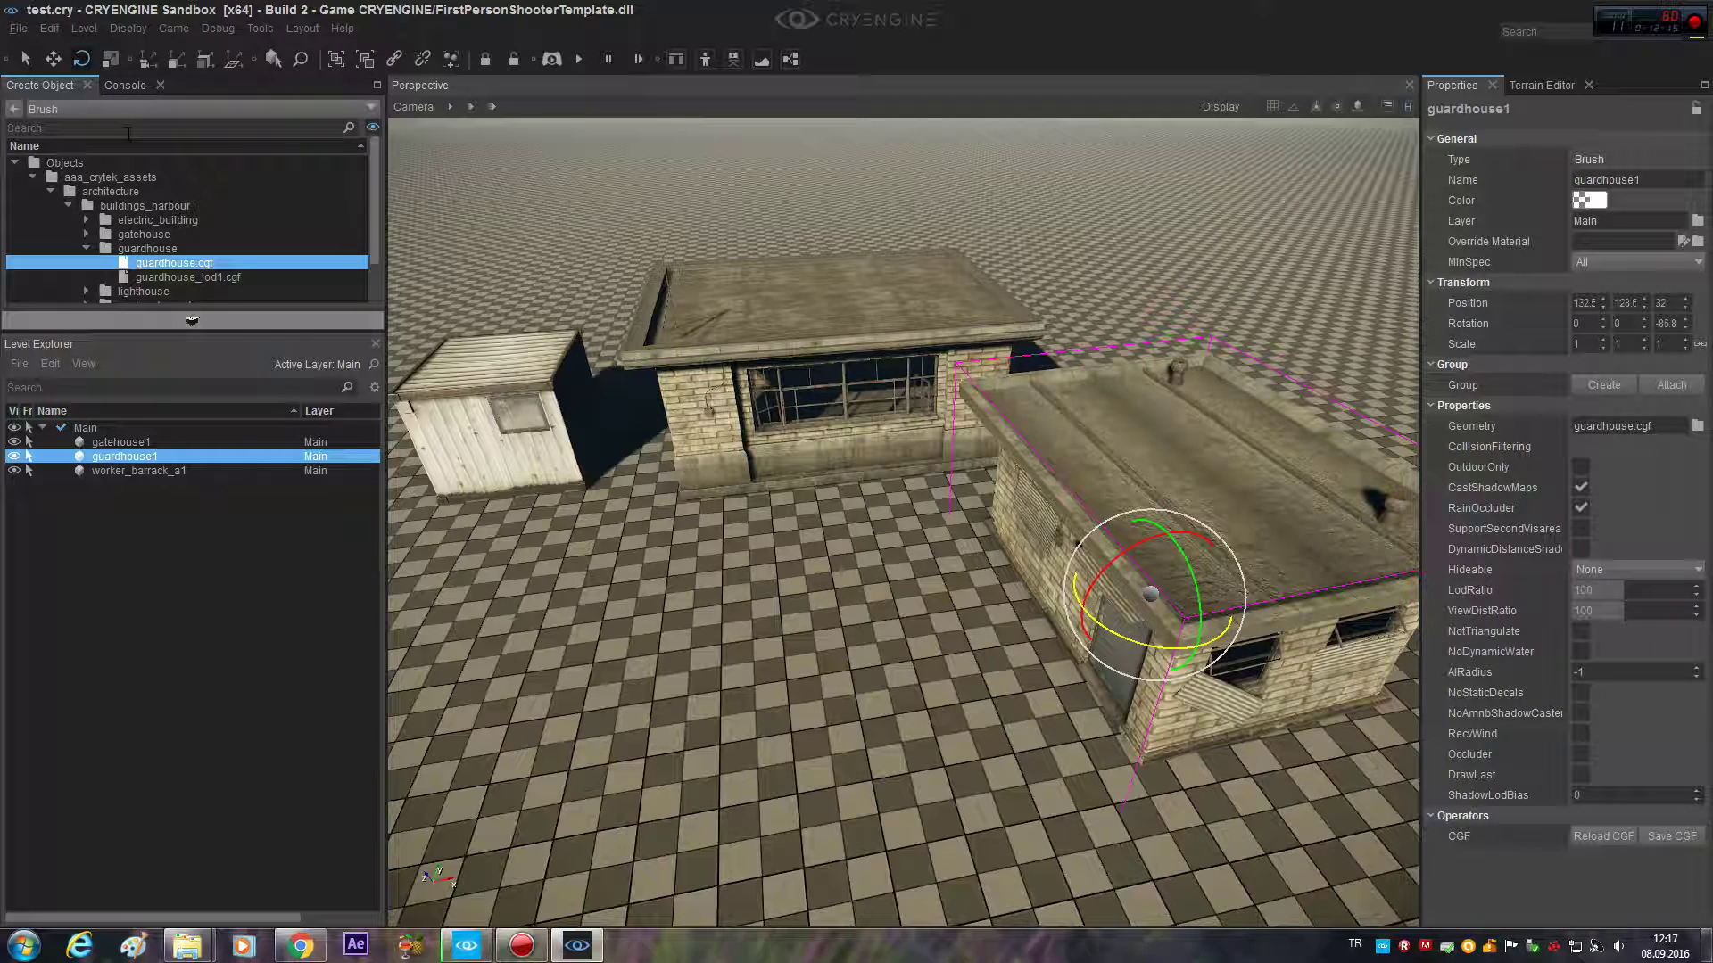
{"action": "left_click", "coordinate": [53, 59]}
{"action": "left_click", "coordinate": [978, 635]}
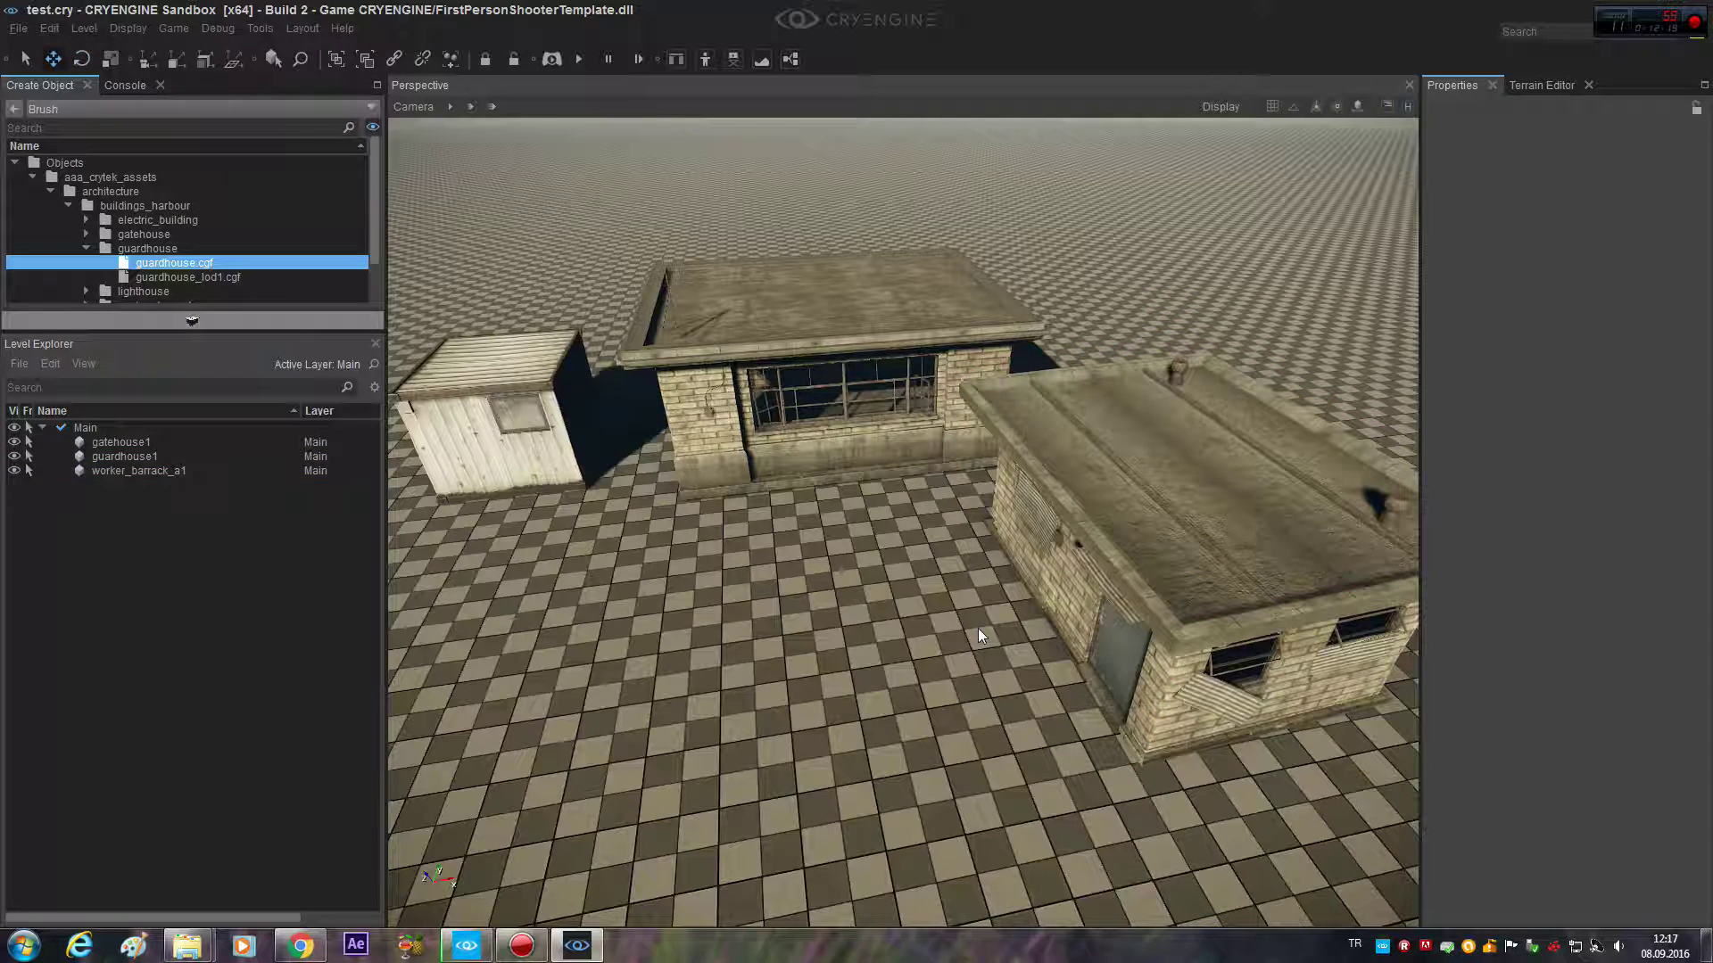